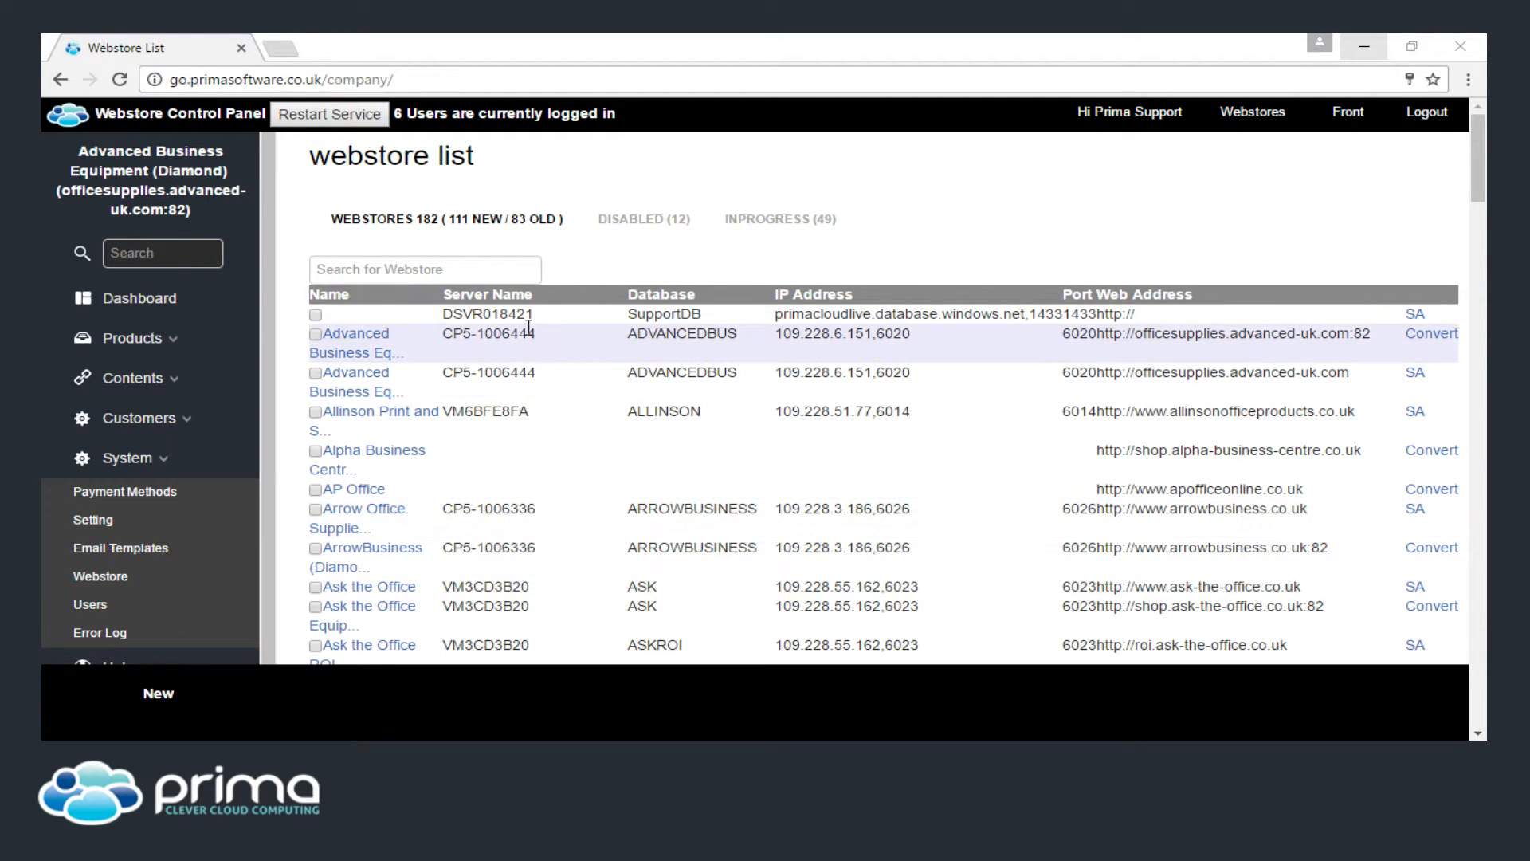
left_click(794, 230)
left_click(511, 269)
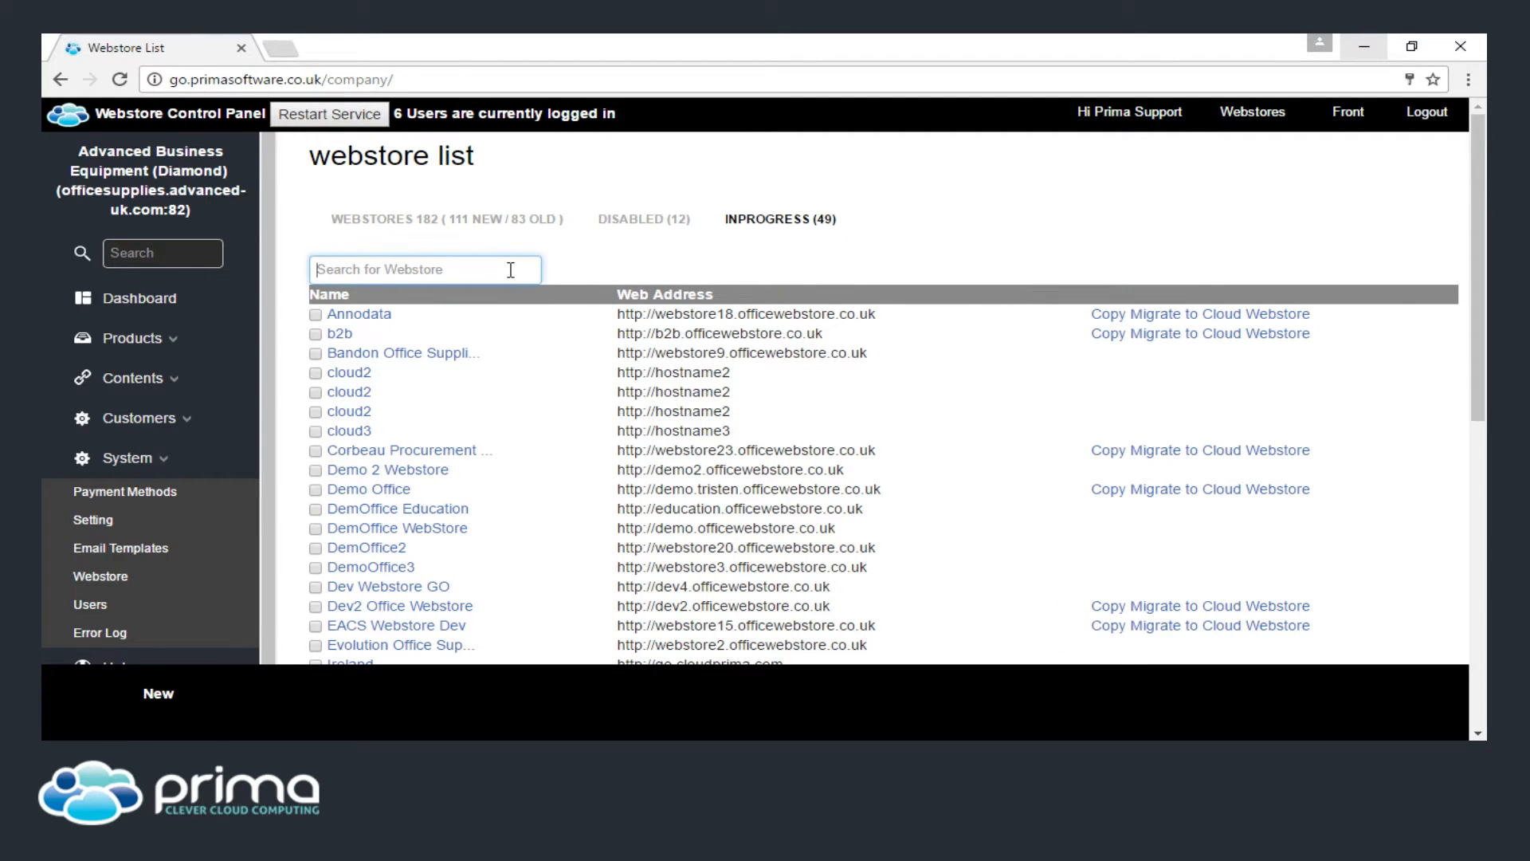
type("su")
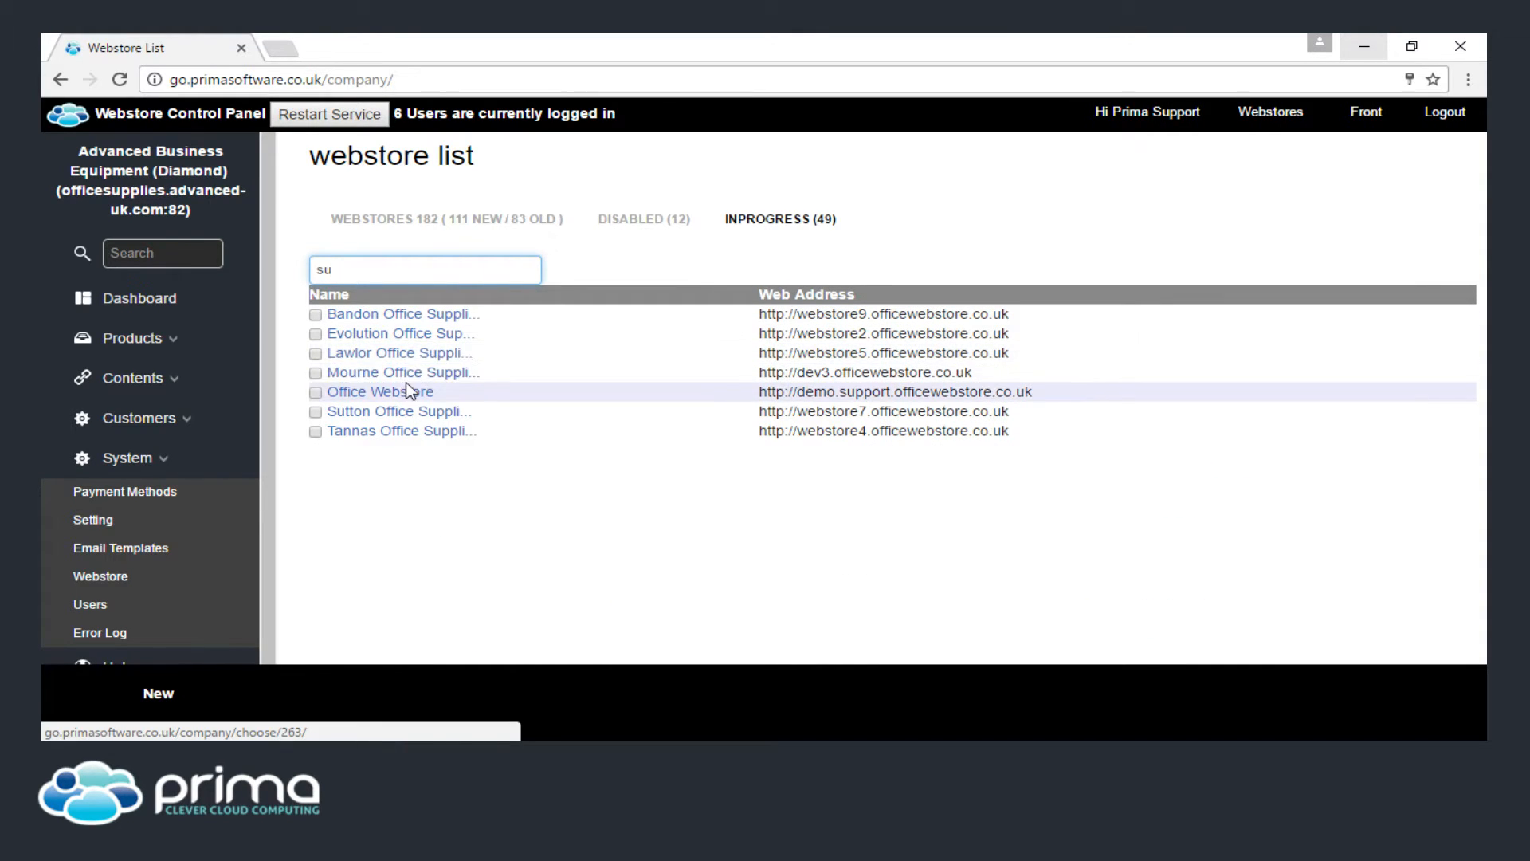
left_click(510, 220)
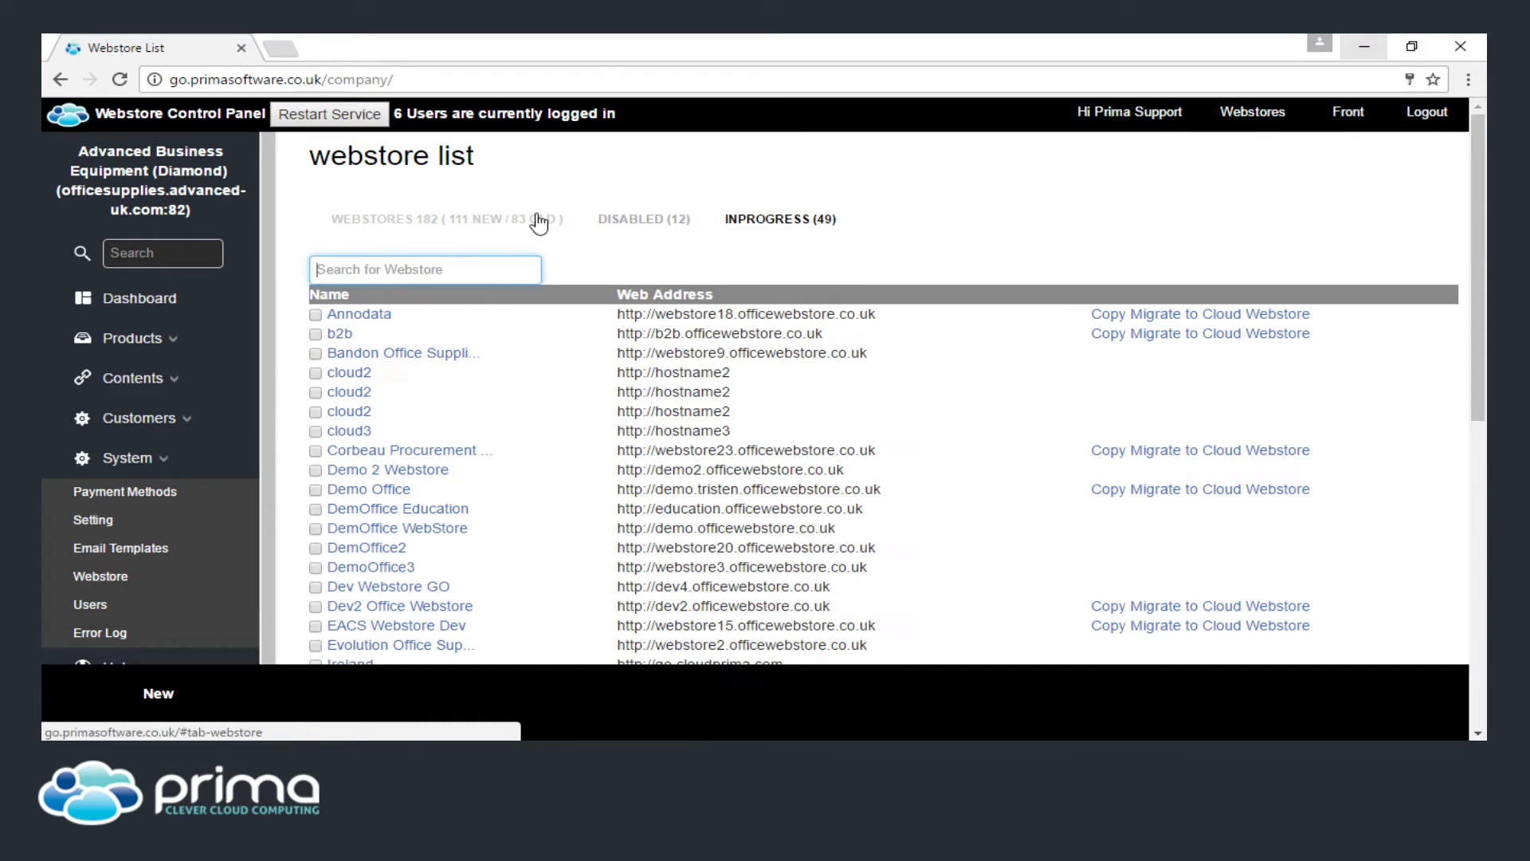
left_click(440, 263)
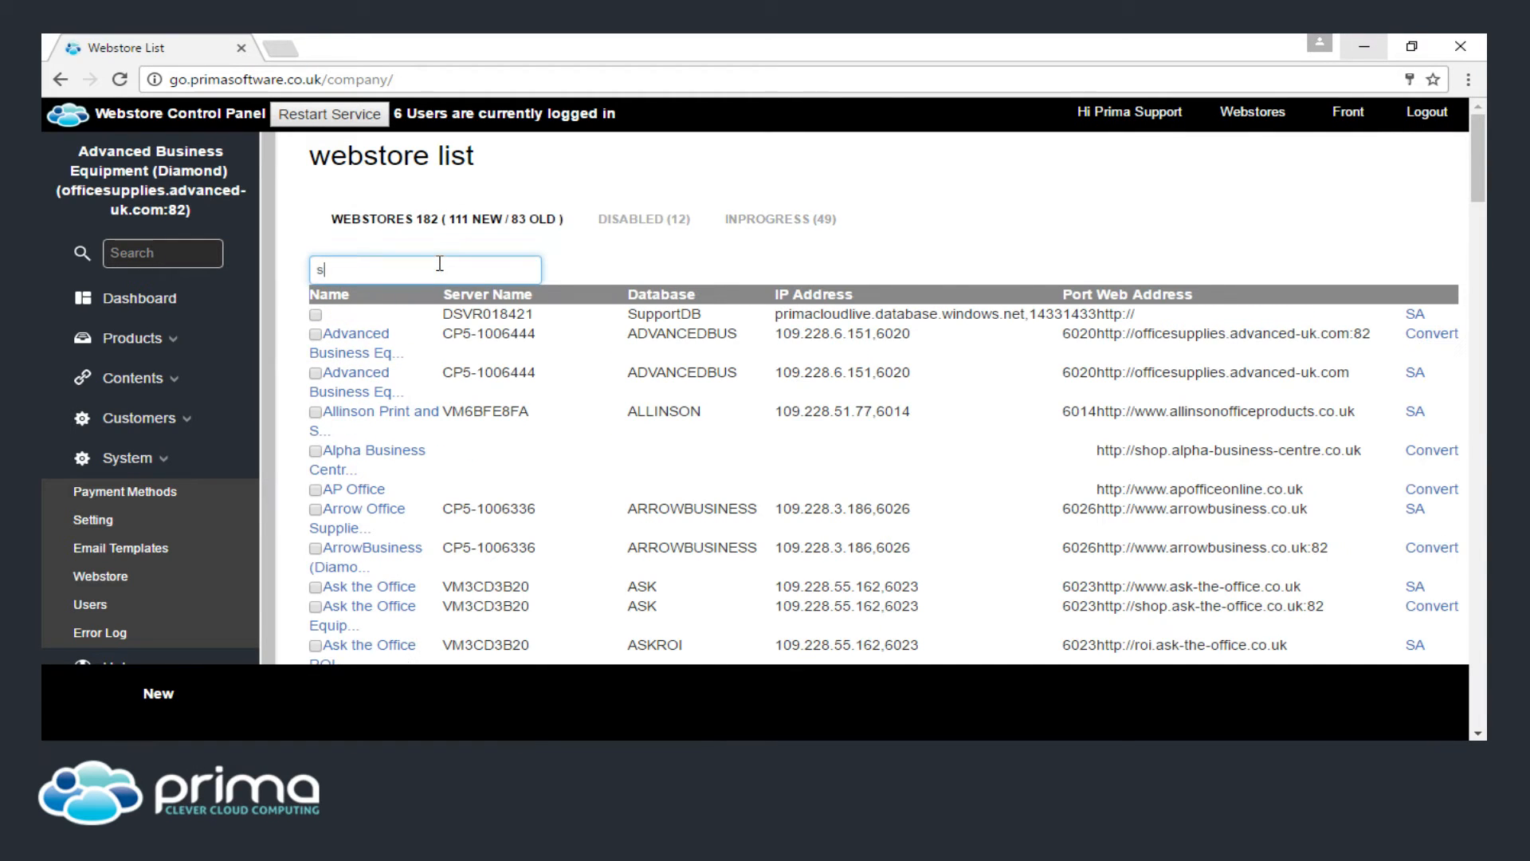
type("su")
key("BackSpace")
key("BackSpace")
type("suppo")
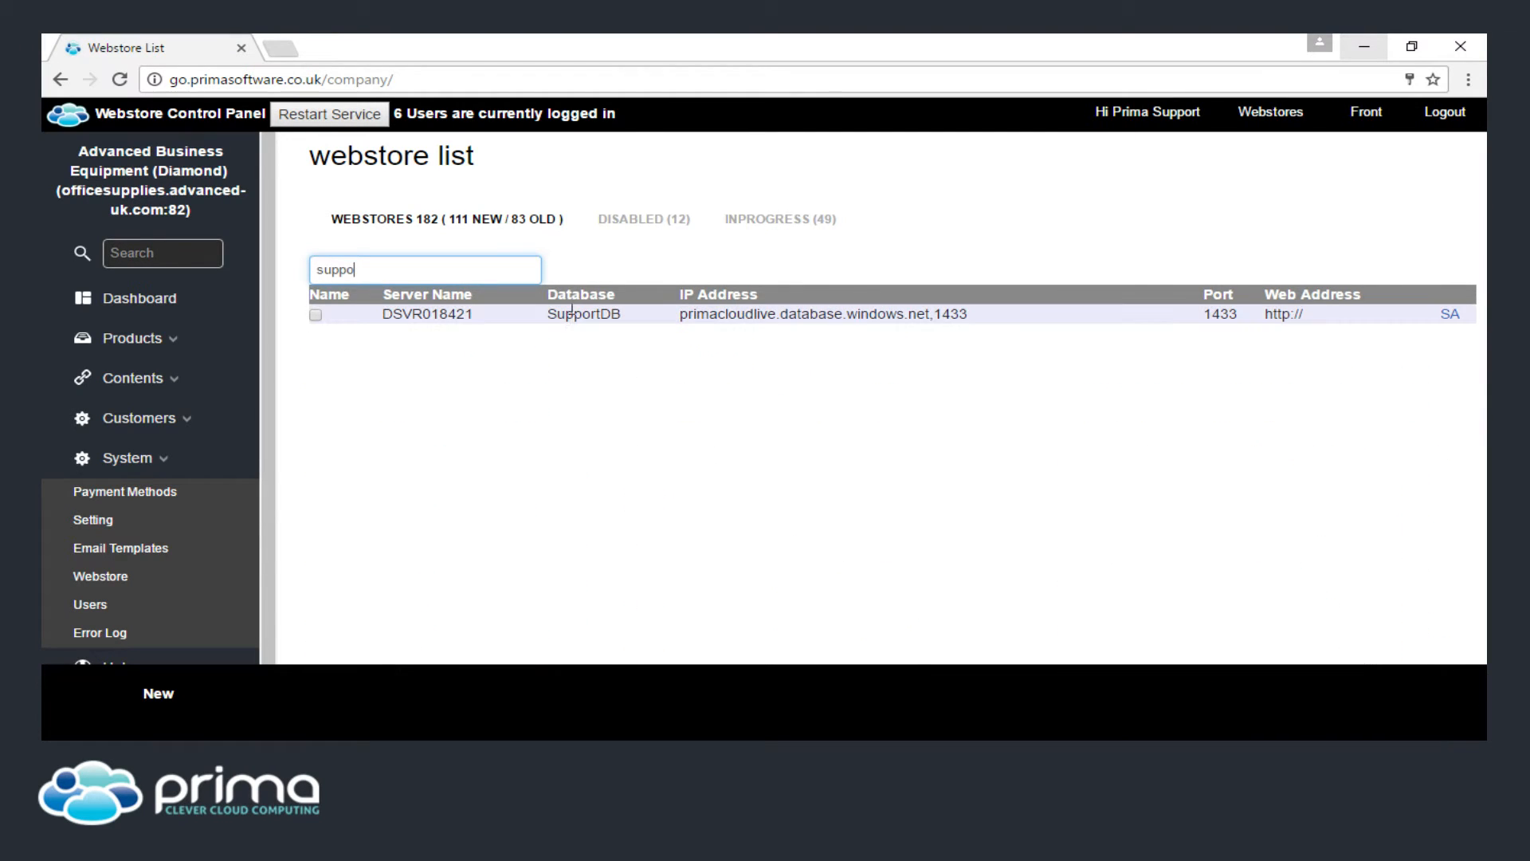
Search the in-progress webstores for the one hosted at webstore21.officewebstore.co.uk and open it.
left_click(755, 216)
left_click_drag(375, 272, 308, 268)
type("oli")
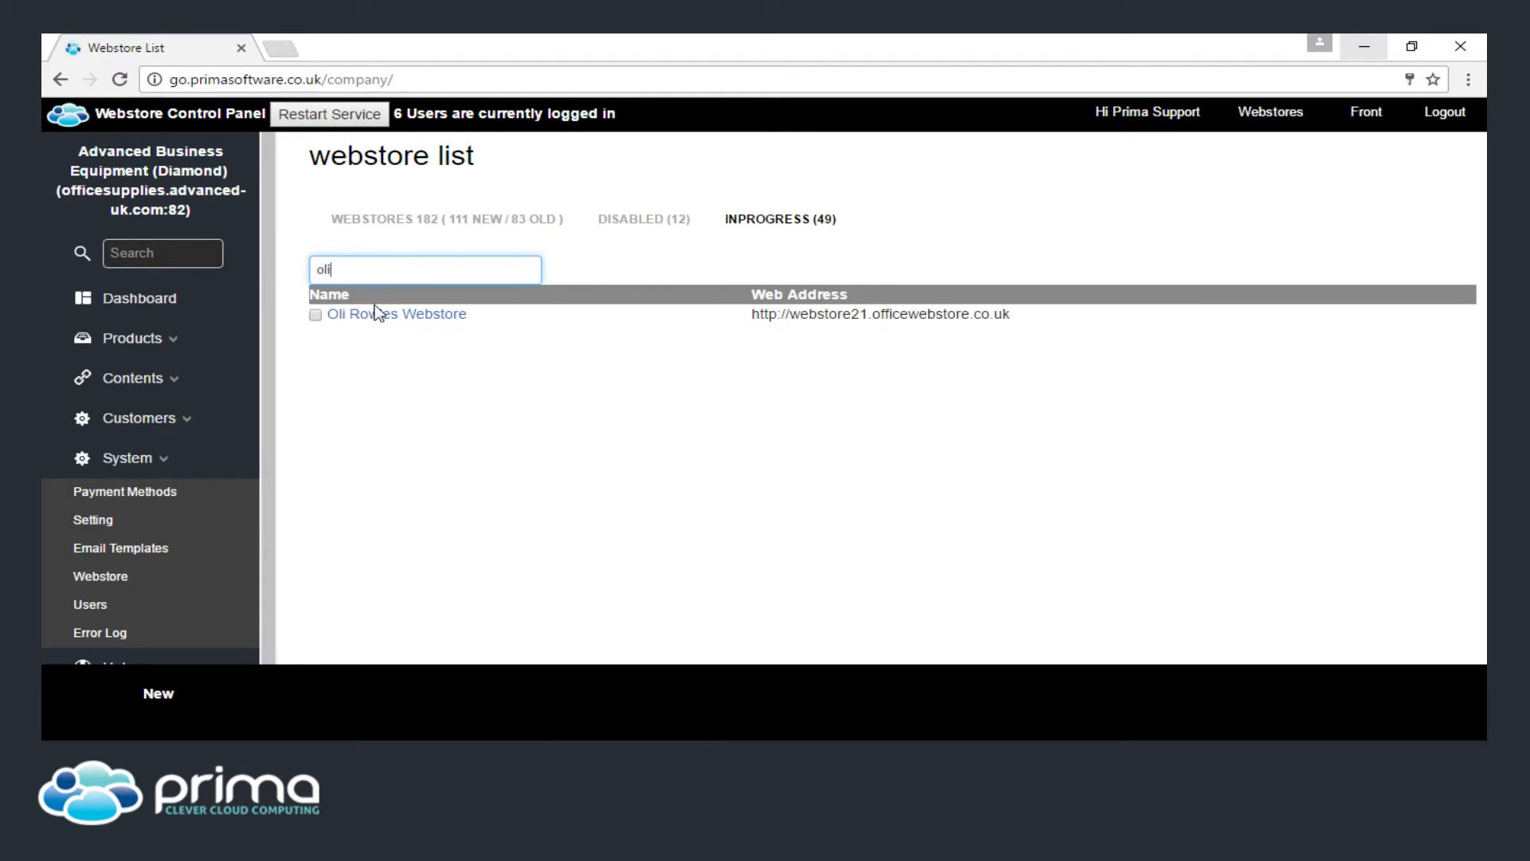
left_click(372, 314)
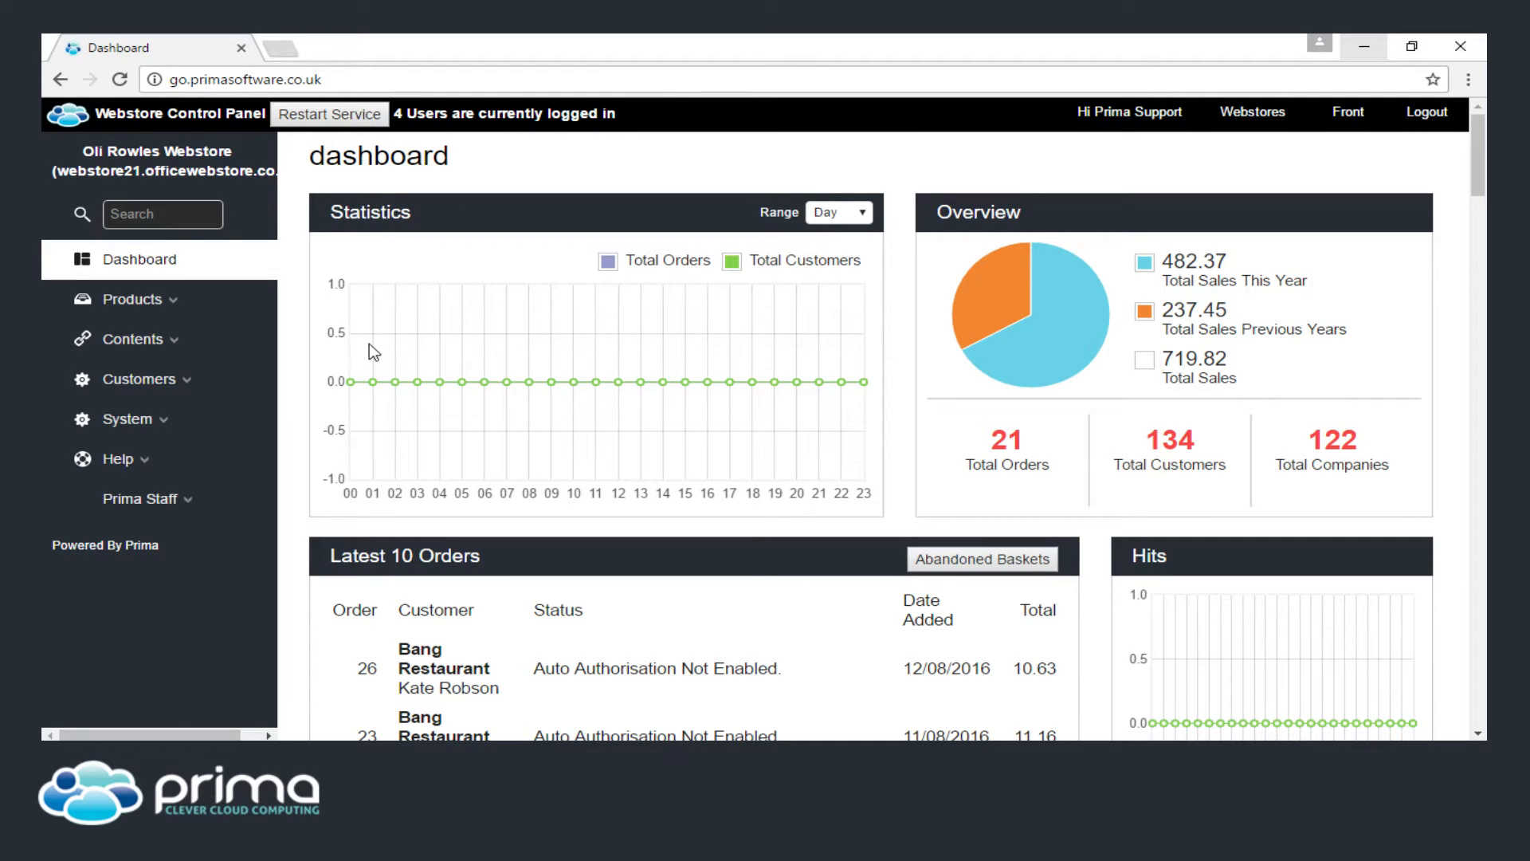
Start a new image collection in the webstore's contents, named Test Banner, with its status set to Enabled.
left_click(248, 351)
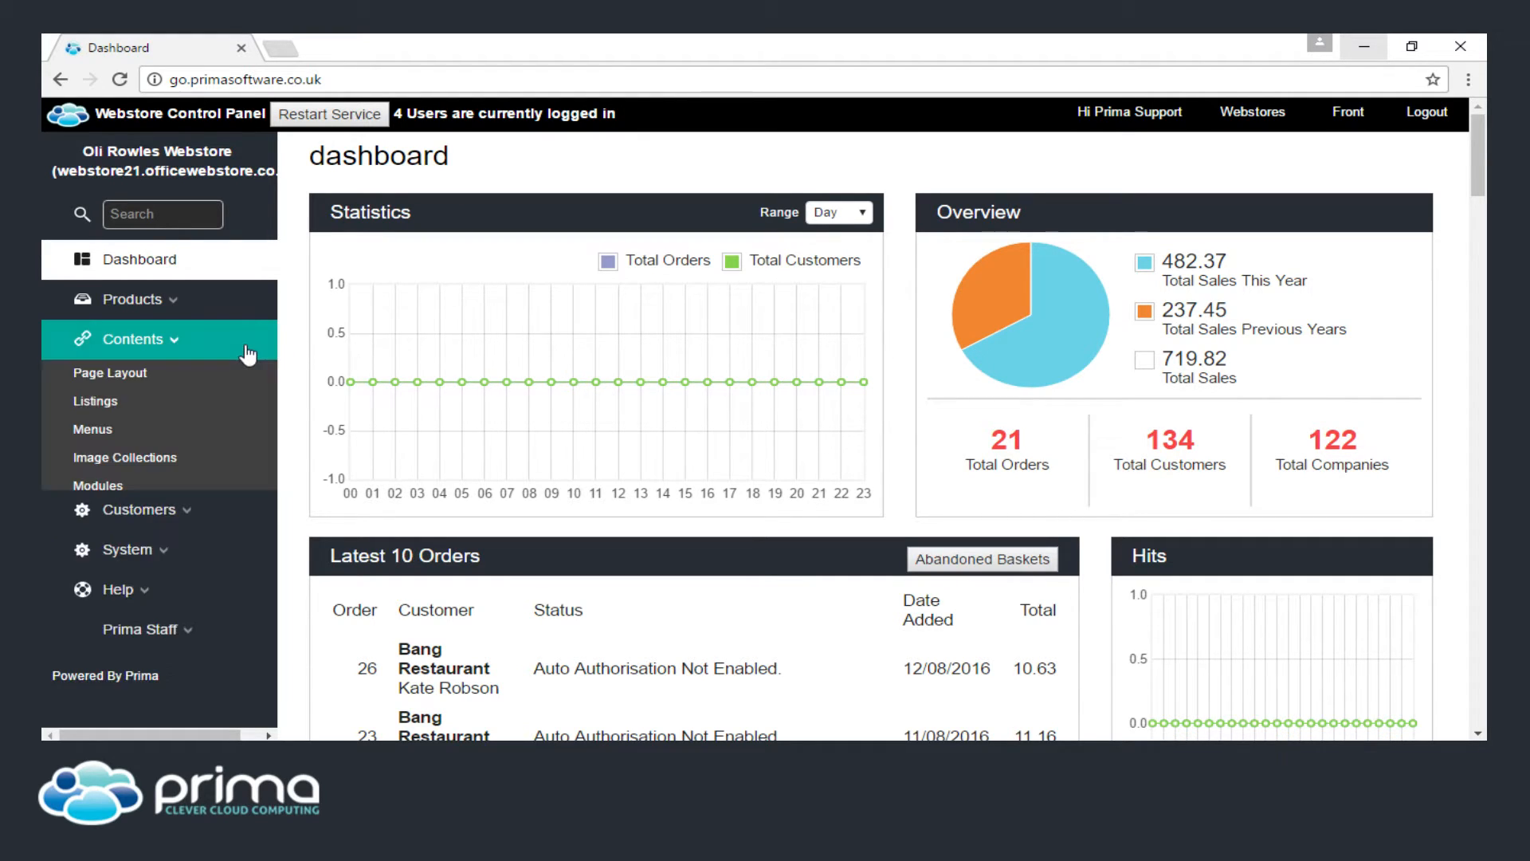
left_click(127, 457)
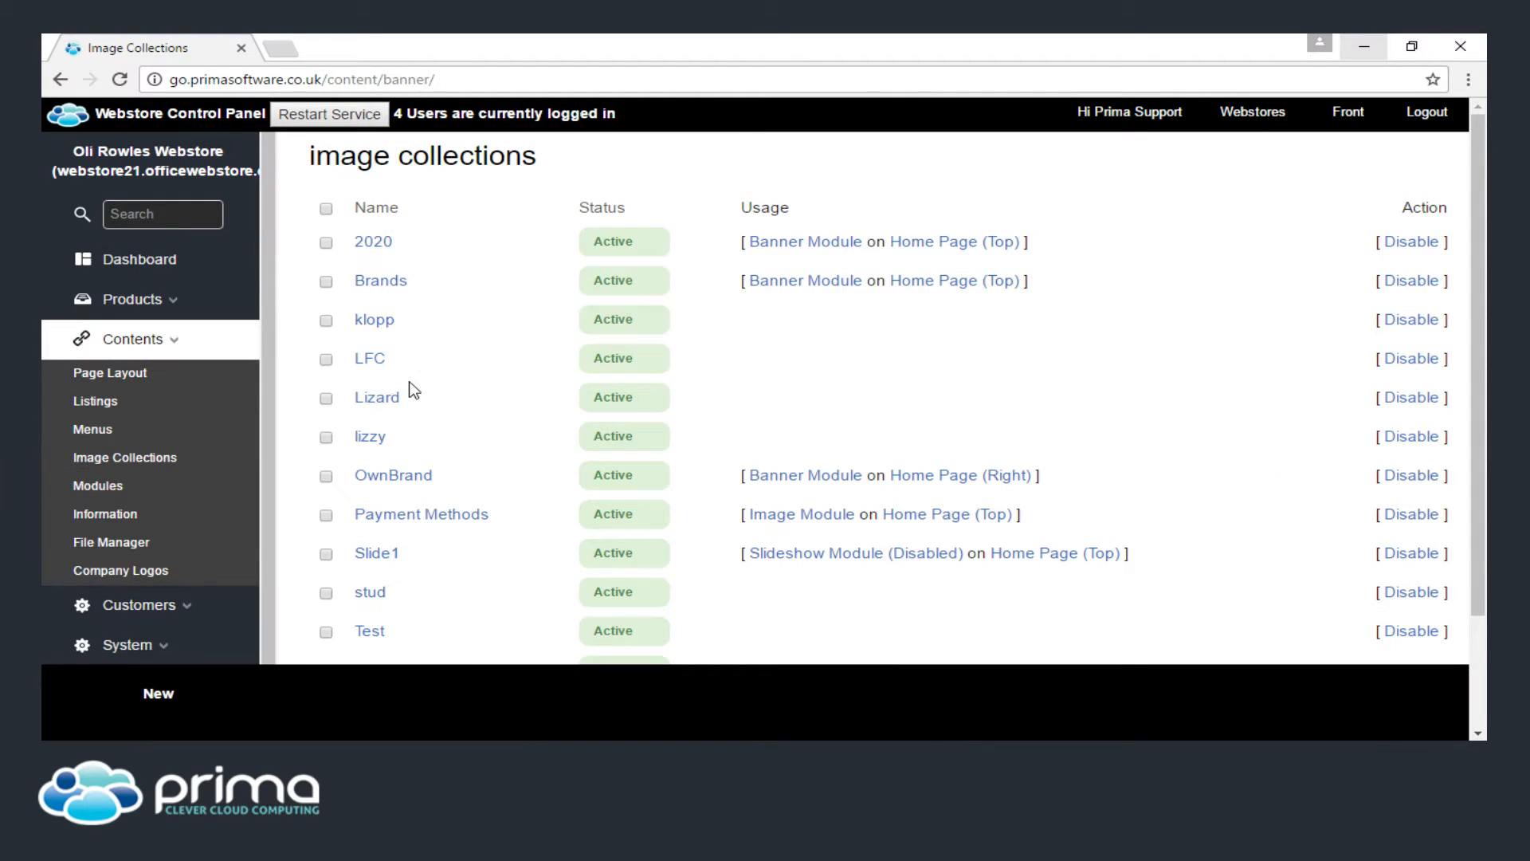
scroll(412, 390, "down", 2)
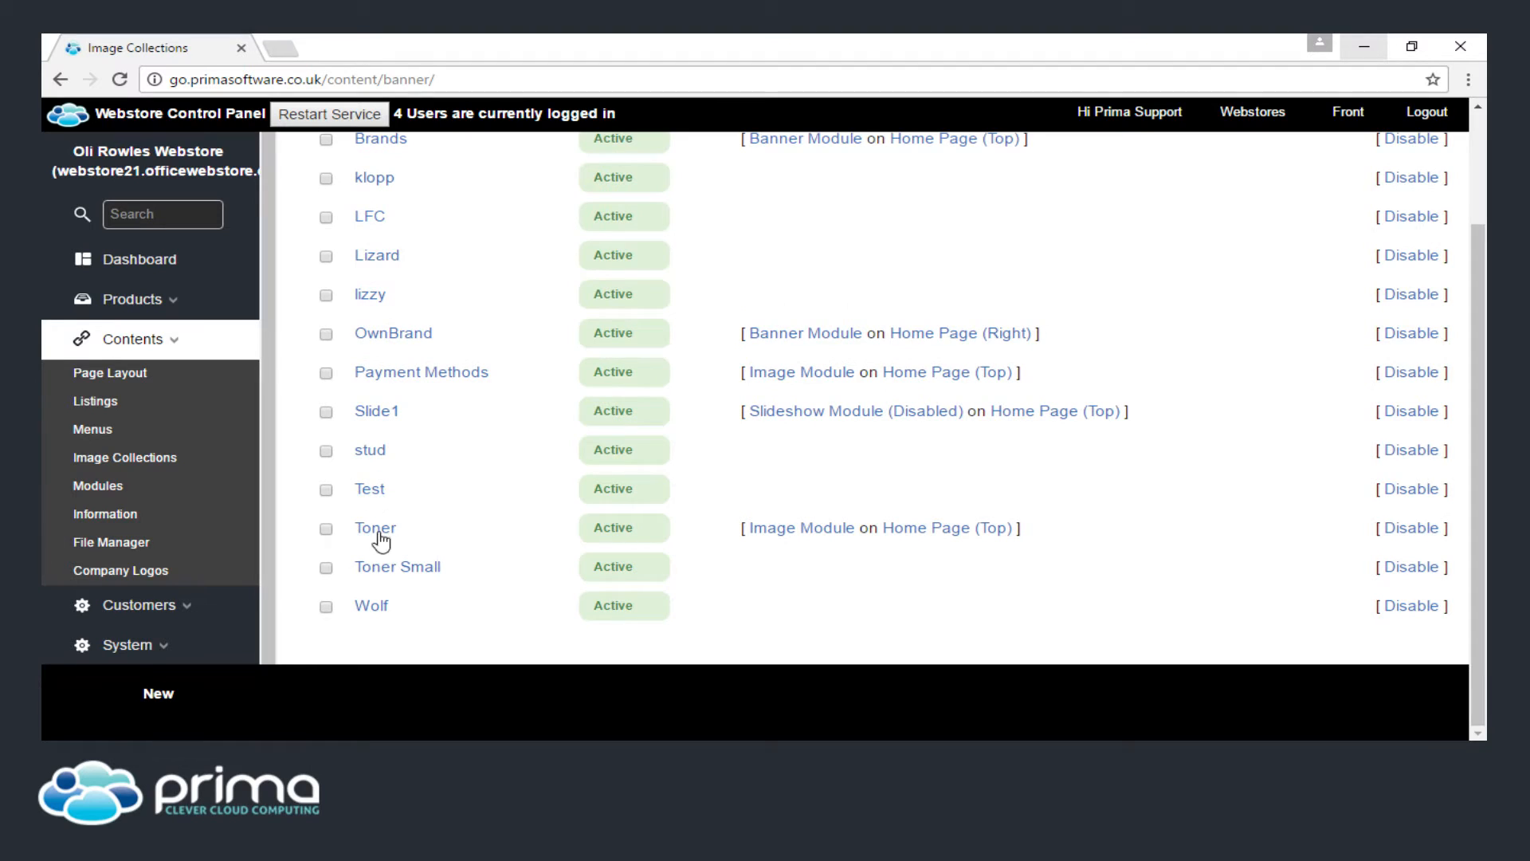
left_click(163, 698)
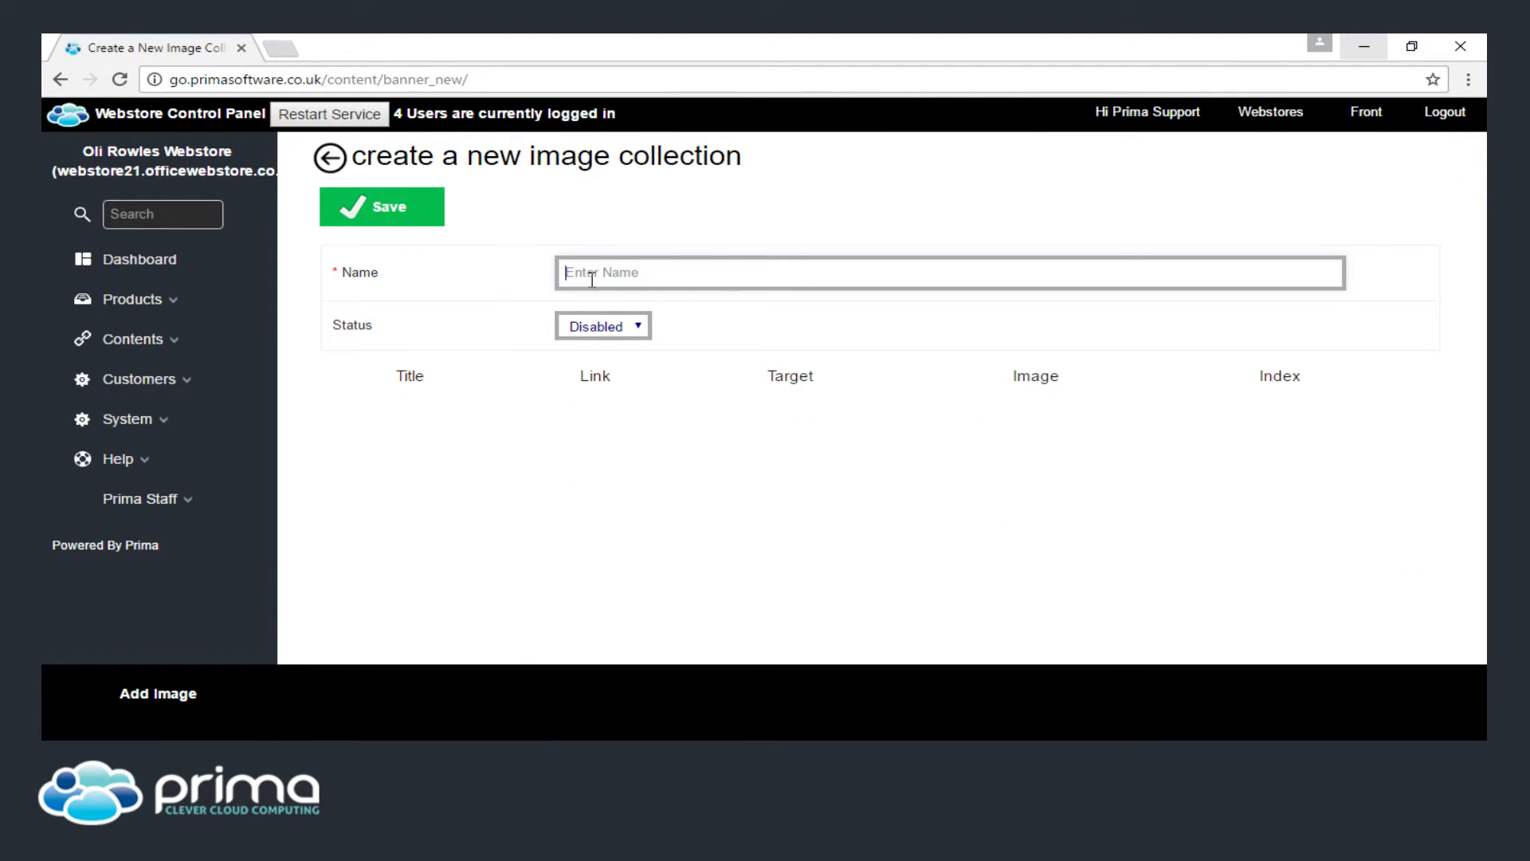
type("Test-Banner")
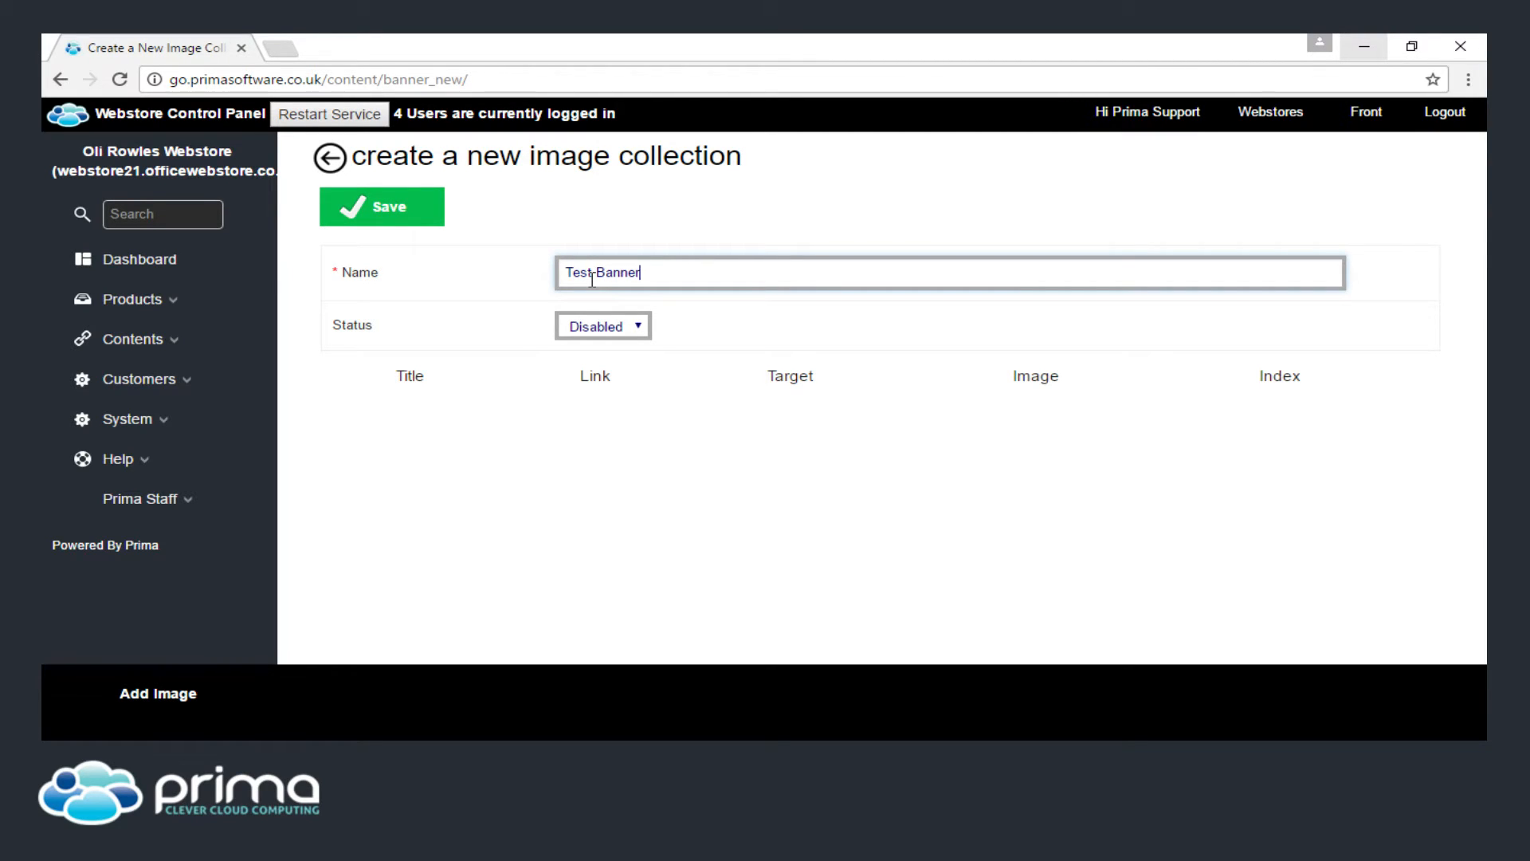
left_click(599, 326)
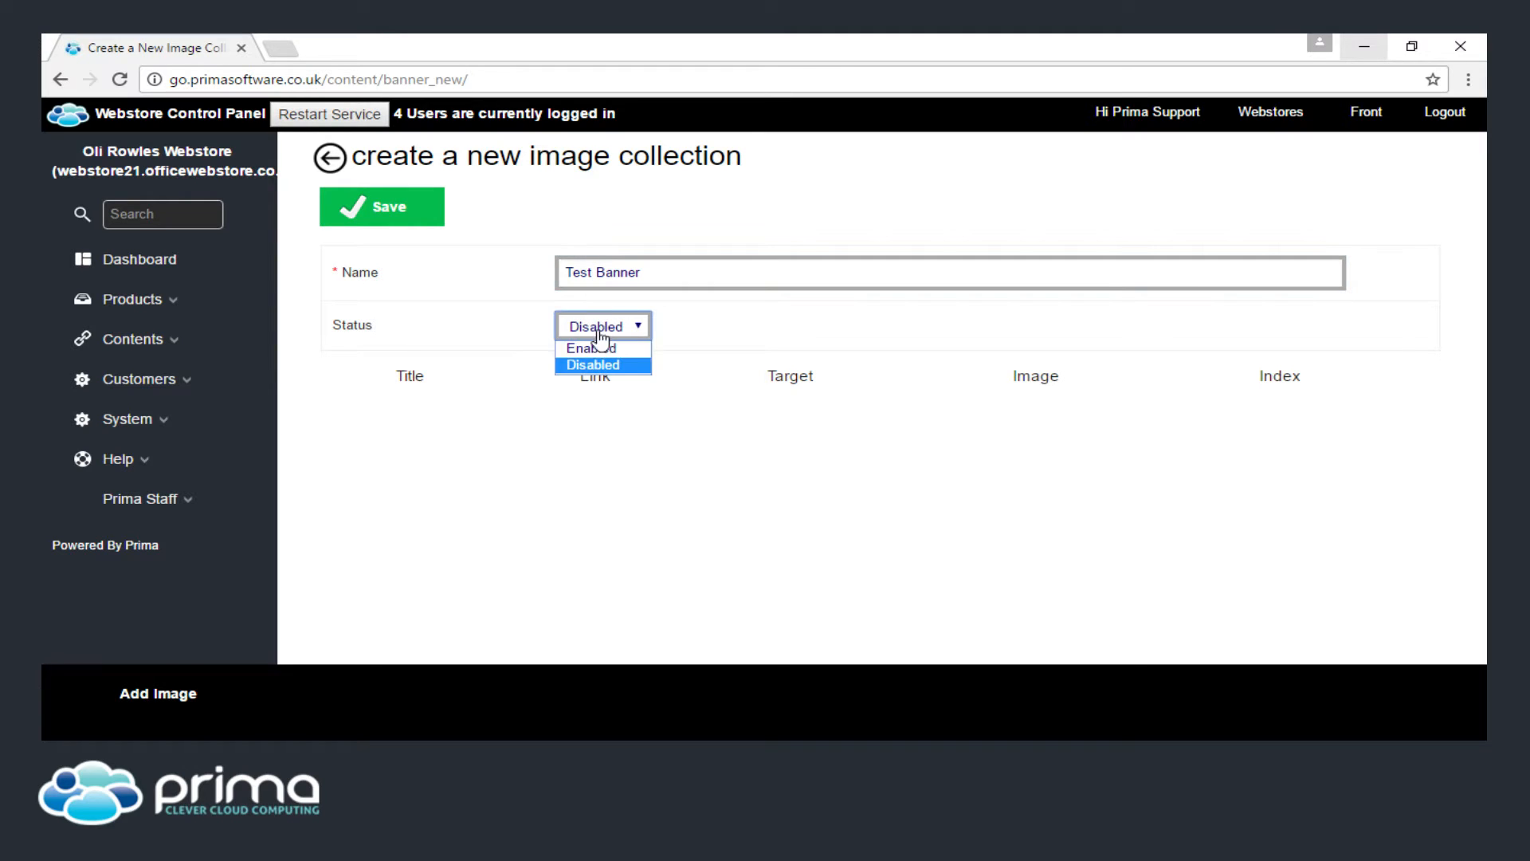
left_click(594, 348)
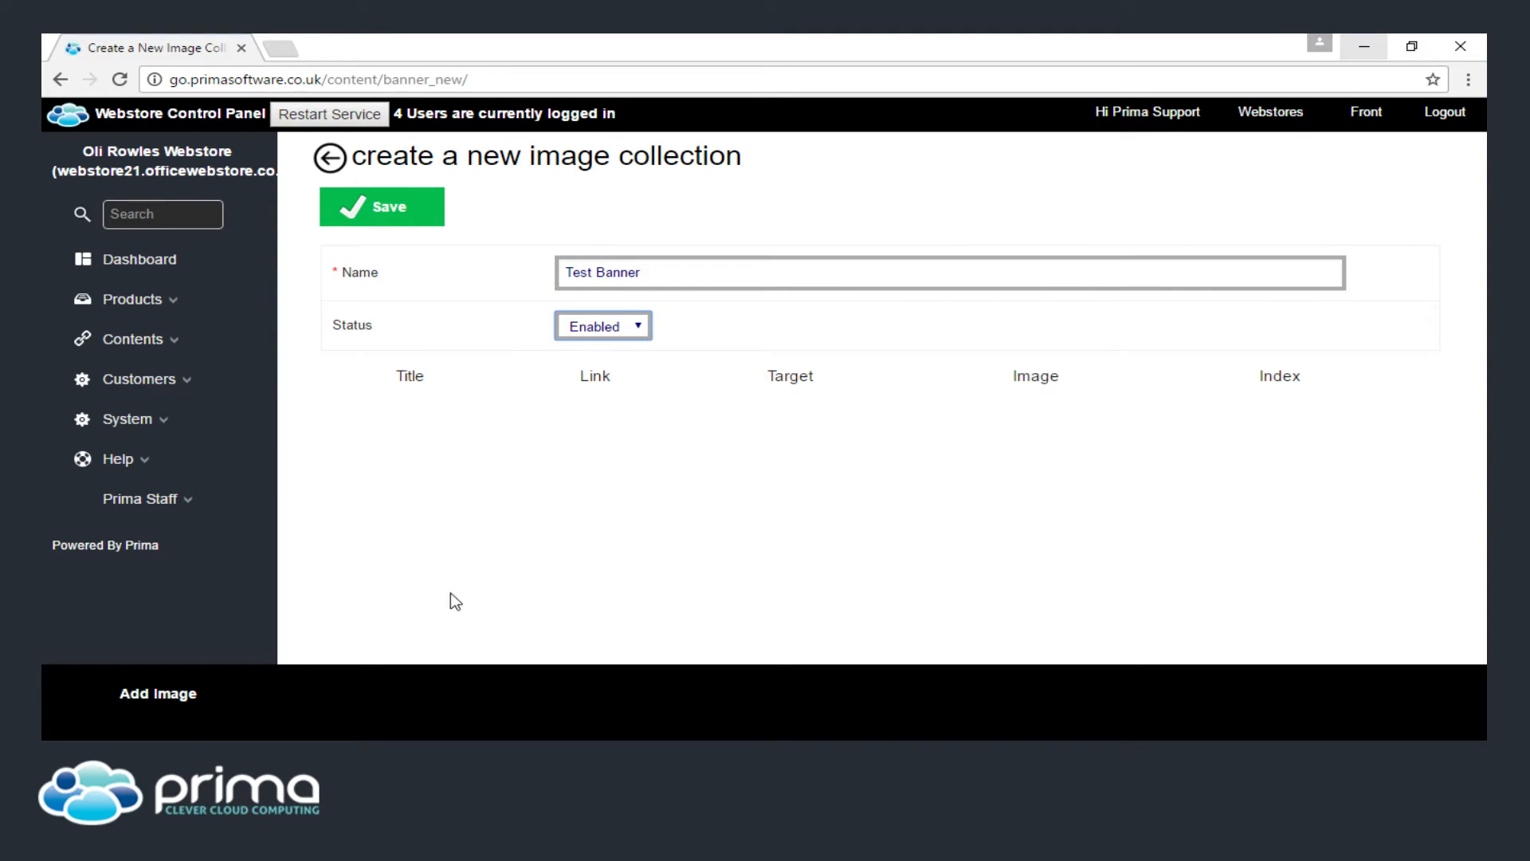
Add an image entry to the collection and assign it the green "Buy green." banner from the bnrs folder.
left_click(177, 702)
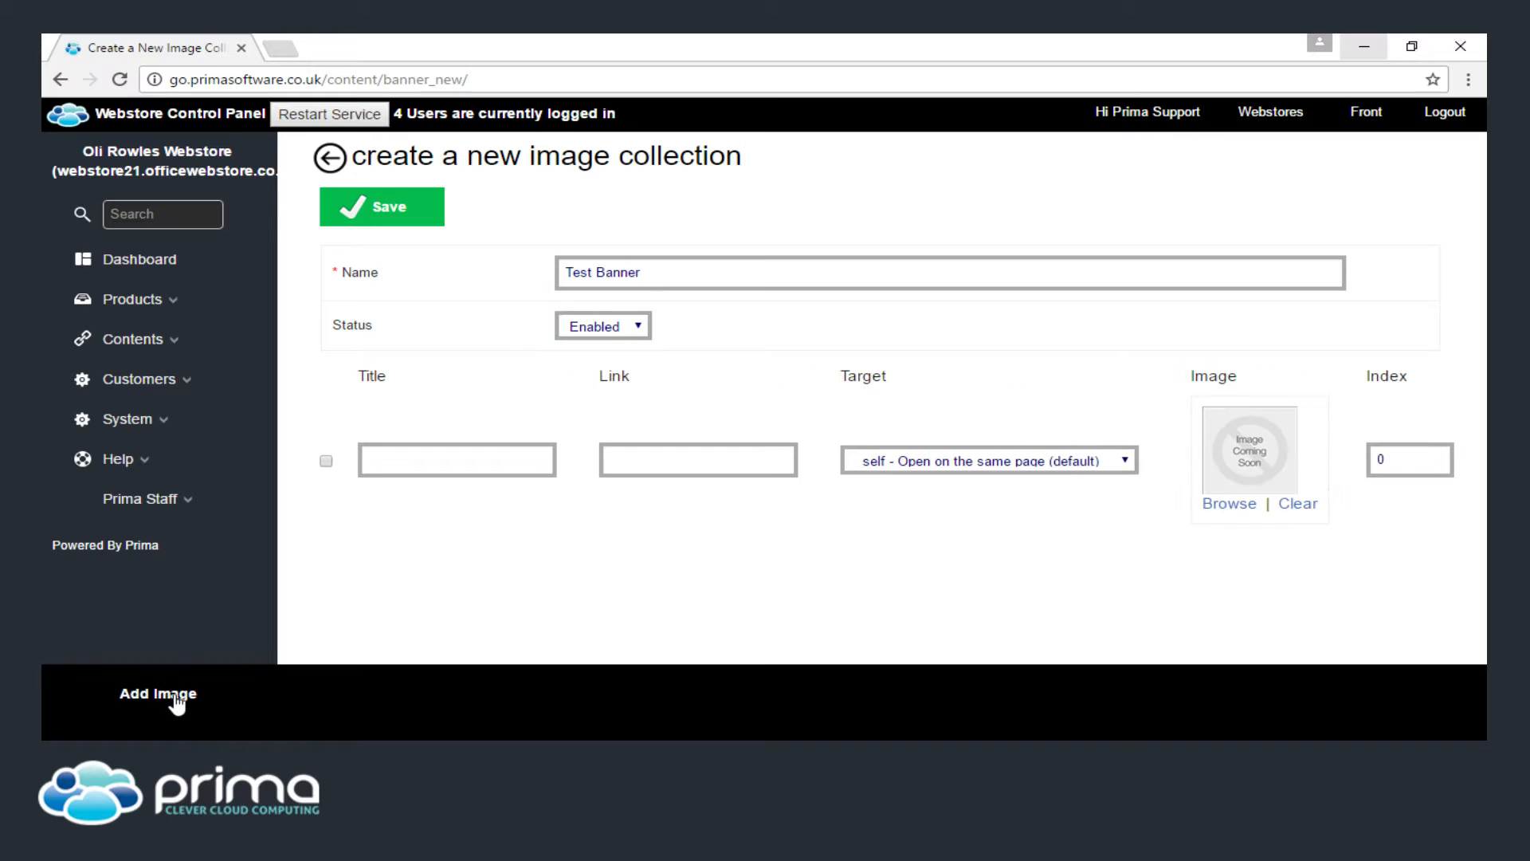
left_click(1222, 510)
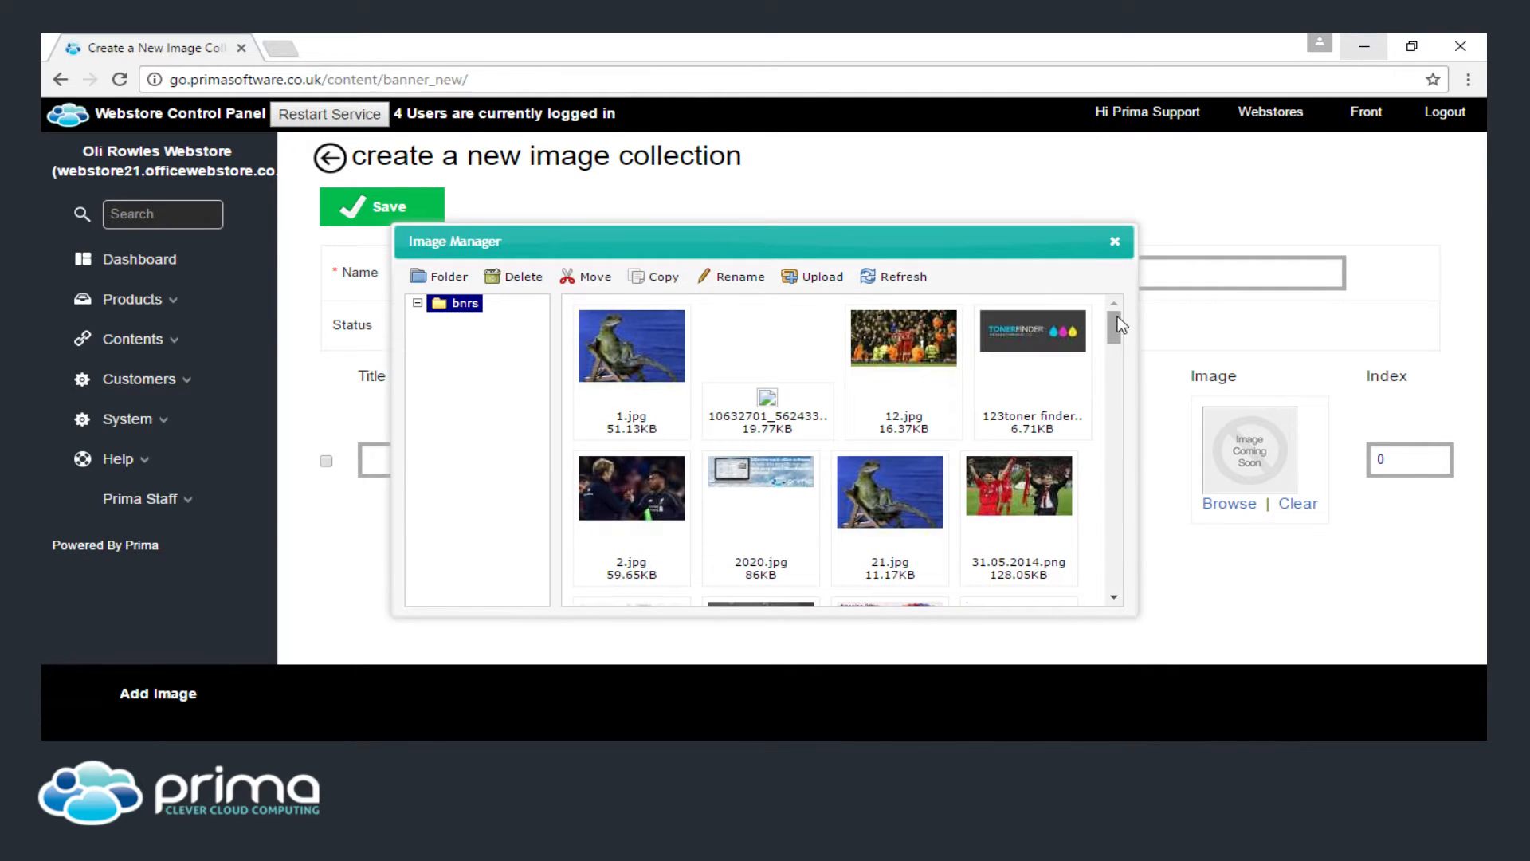
scroll(1114, 323, "down", 2)
scroll(1108, 328, "down", 2)
double_click(734, 557)
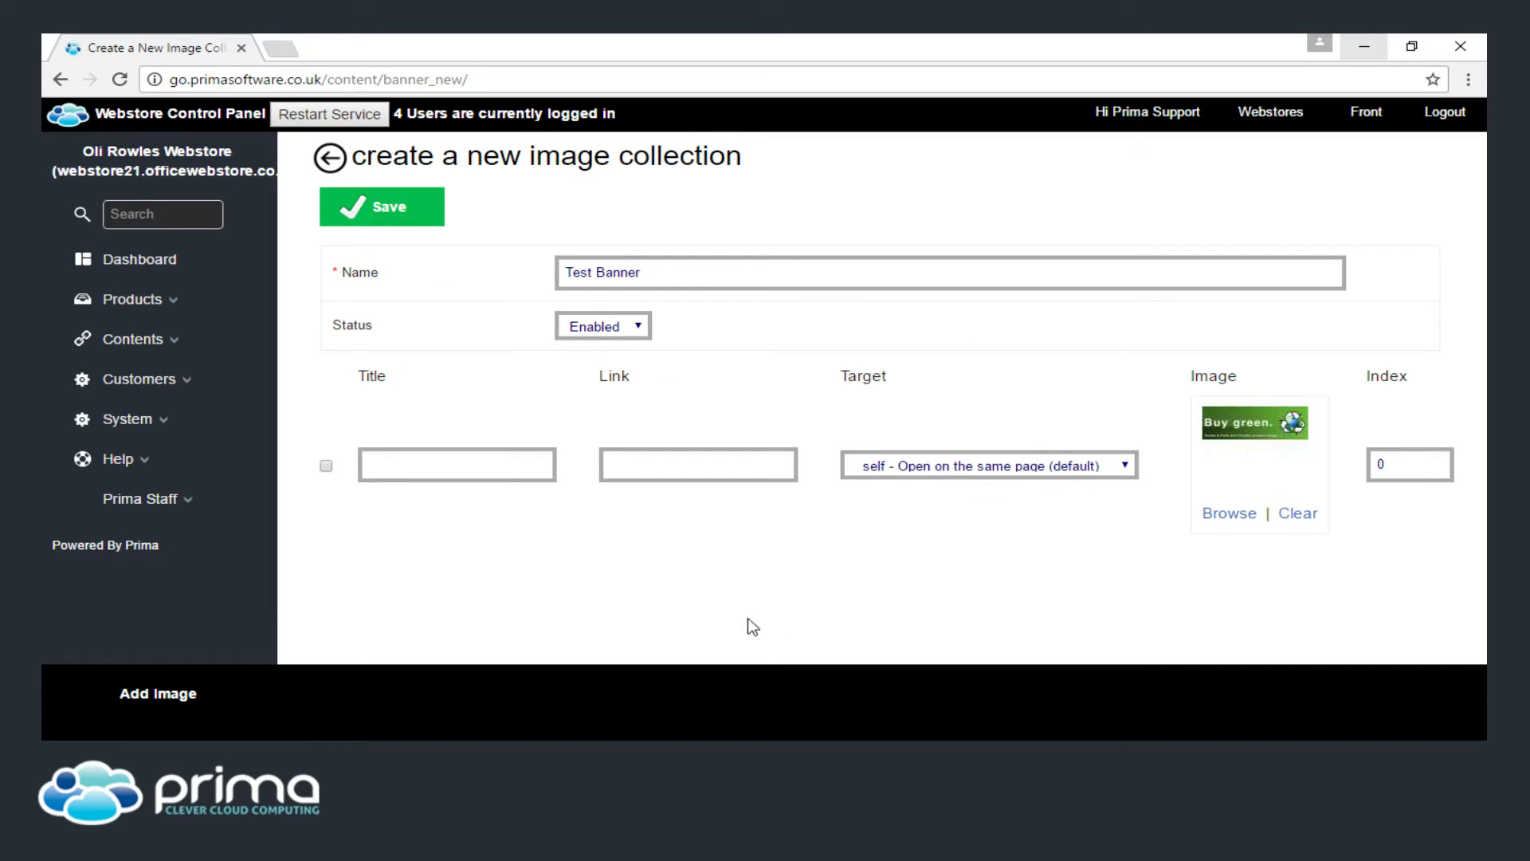
Give the banner image entry the title Test.
left_click(412, 468)
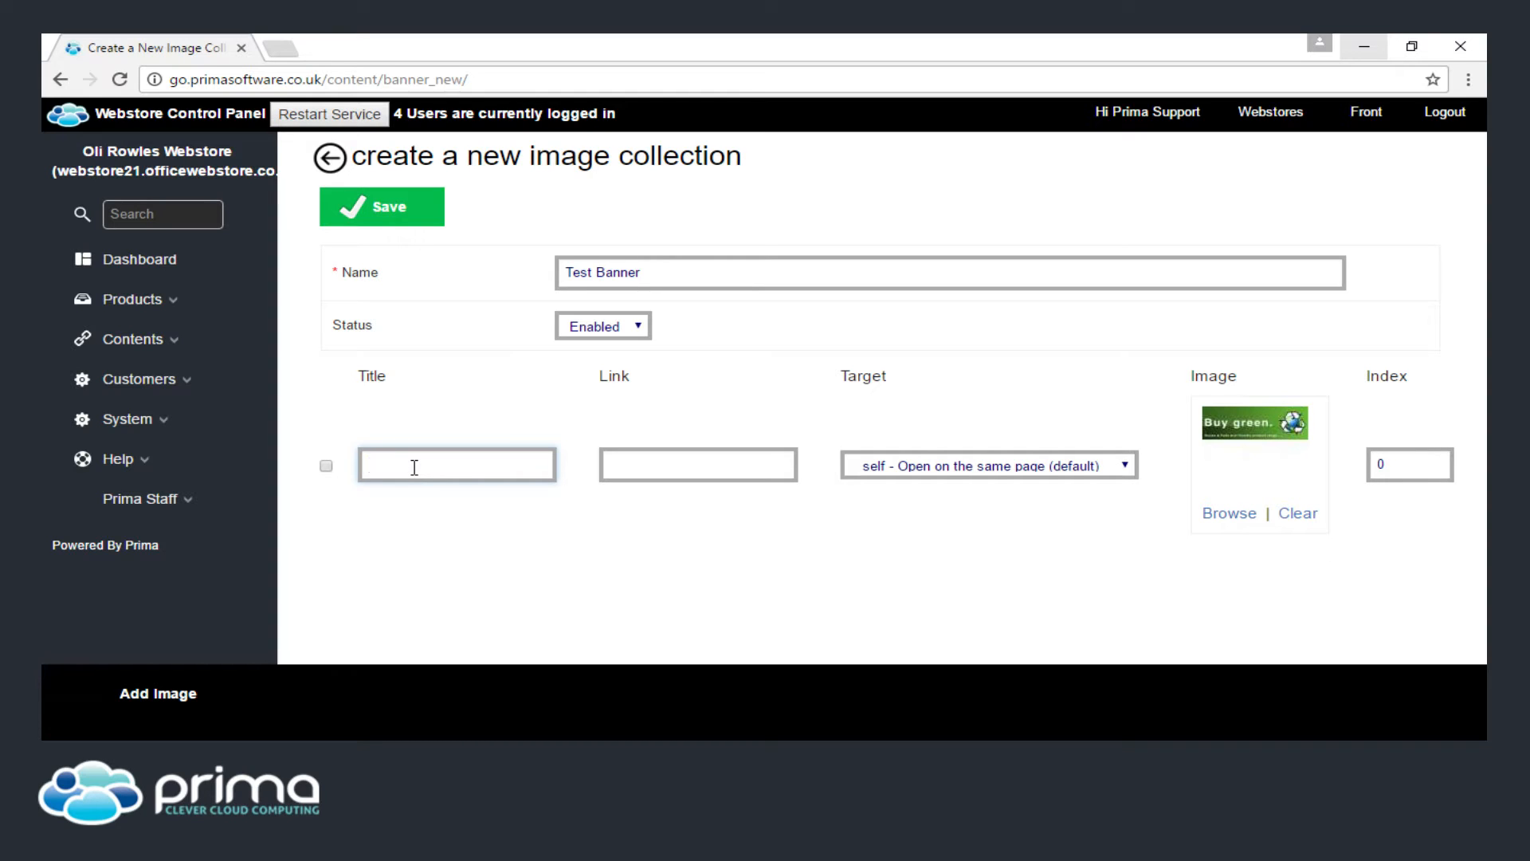
type("Test")
key("Tab")
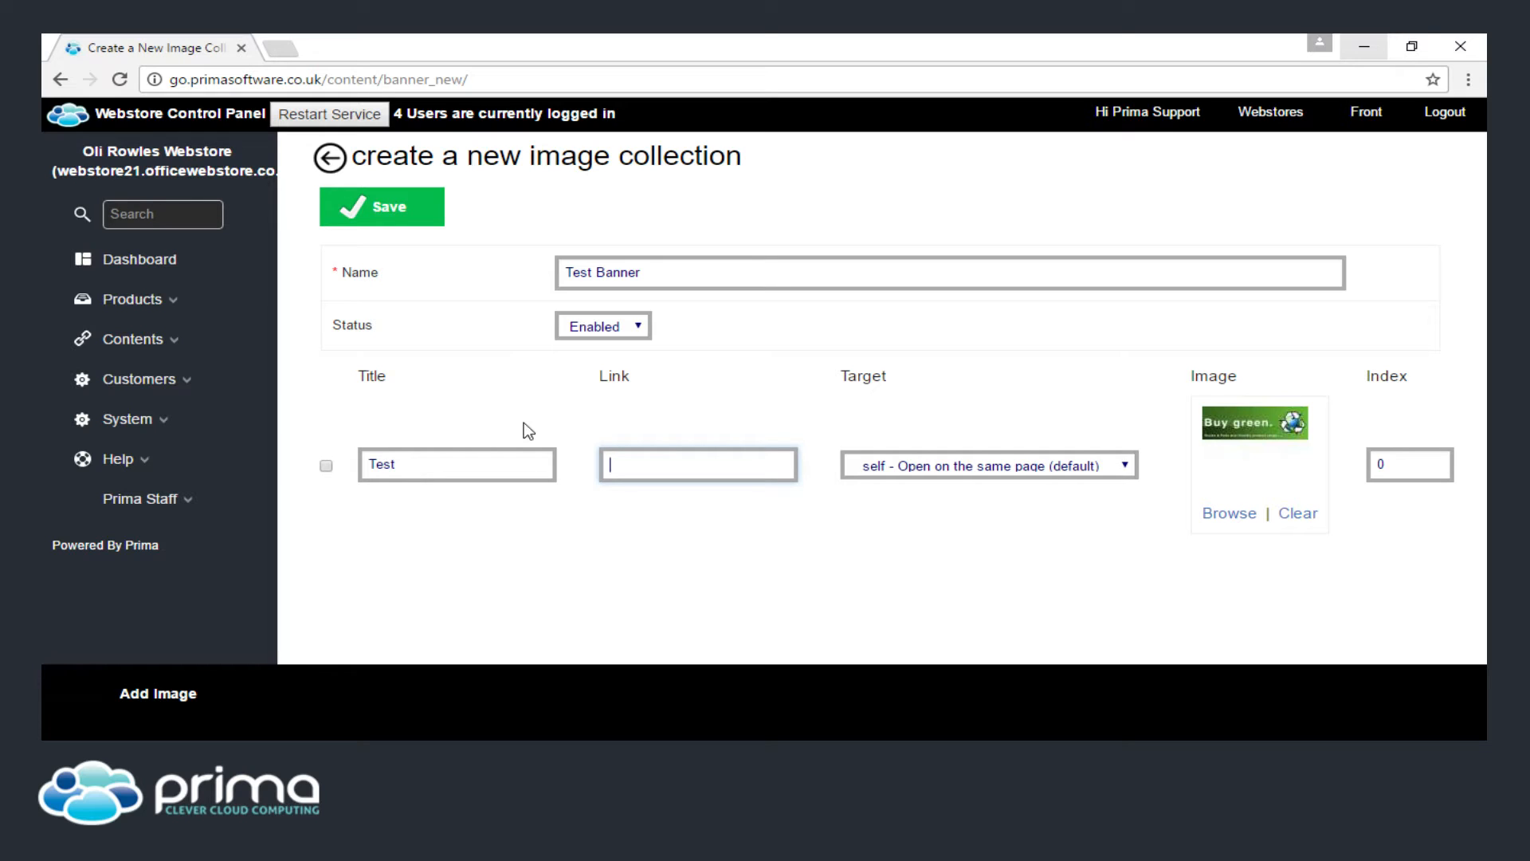
left_click(279, 48)
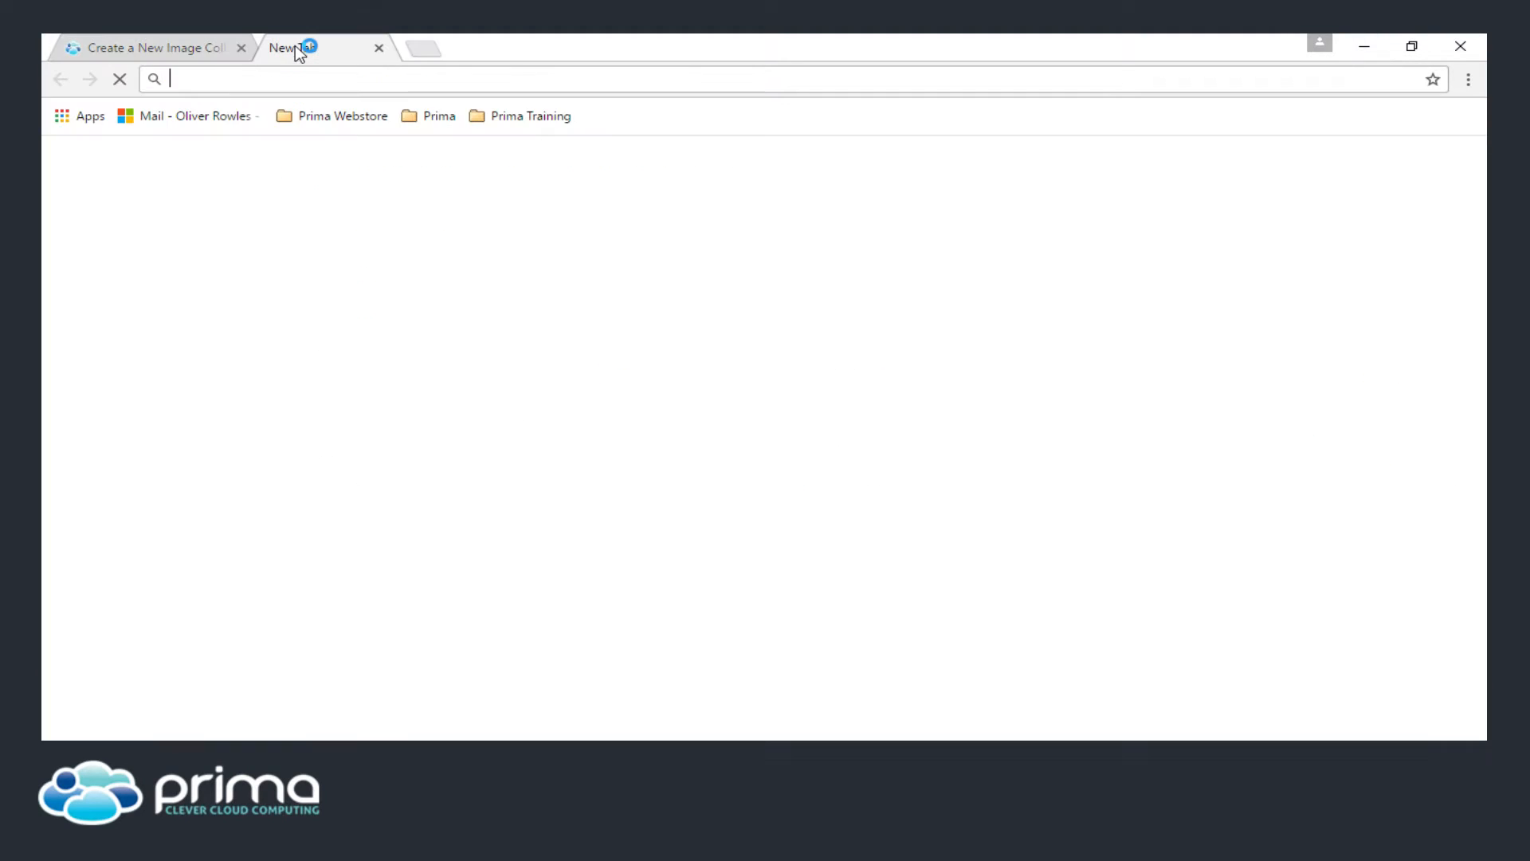
type("google.cou")
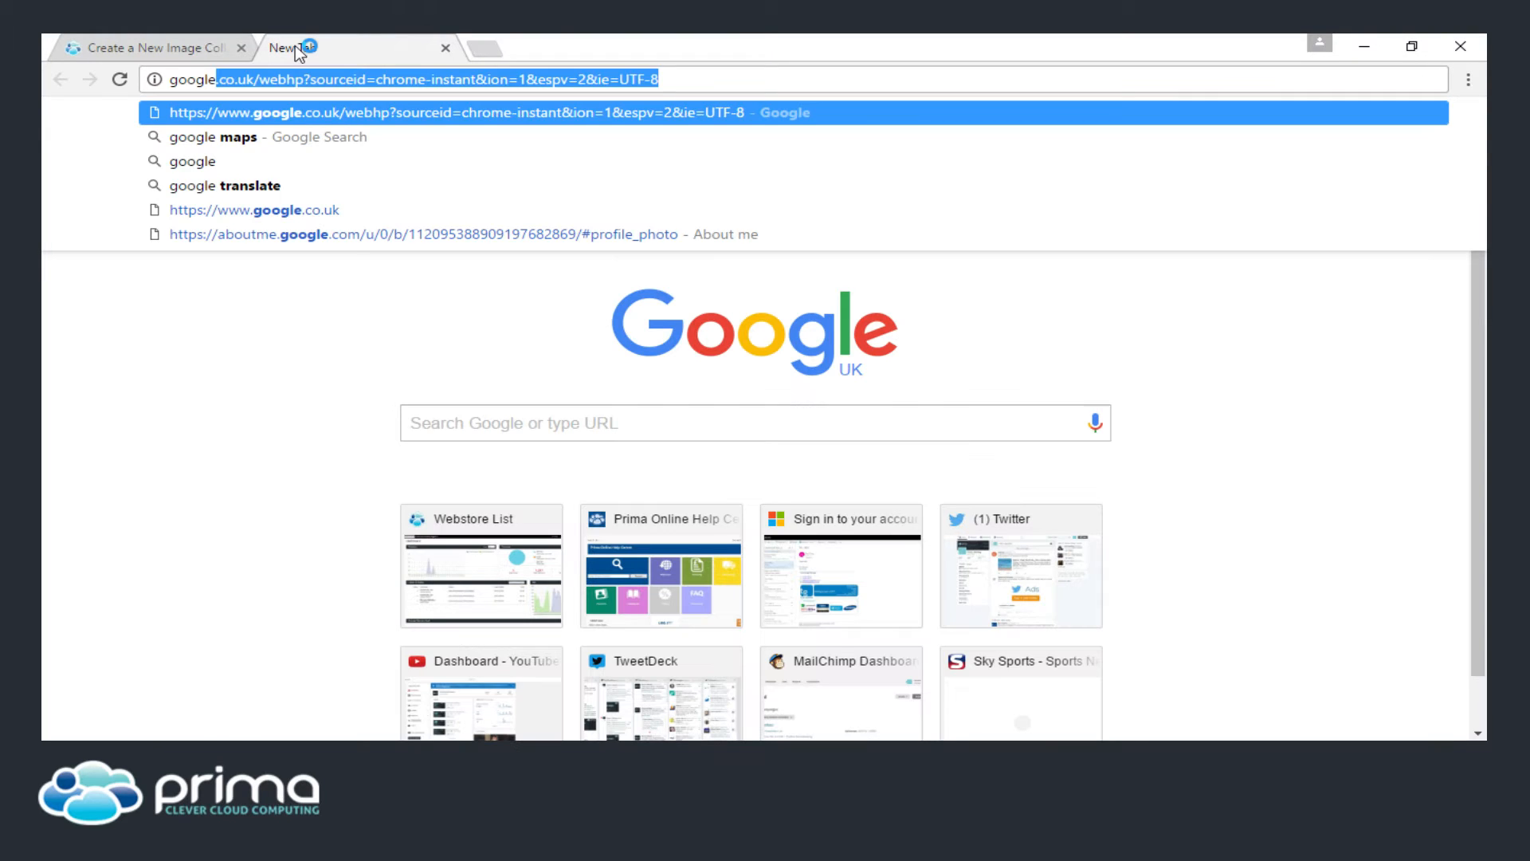
key("BackSpace")
type(".uk")
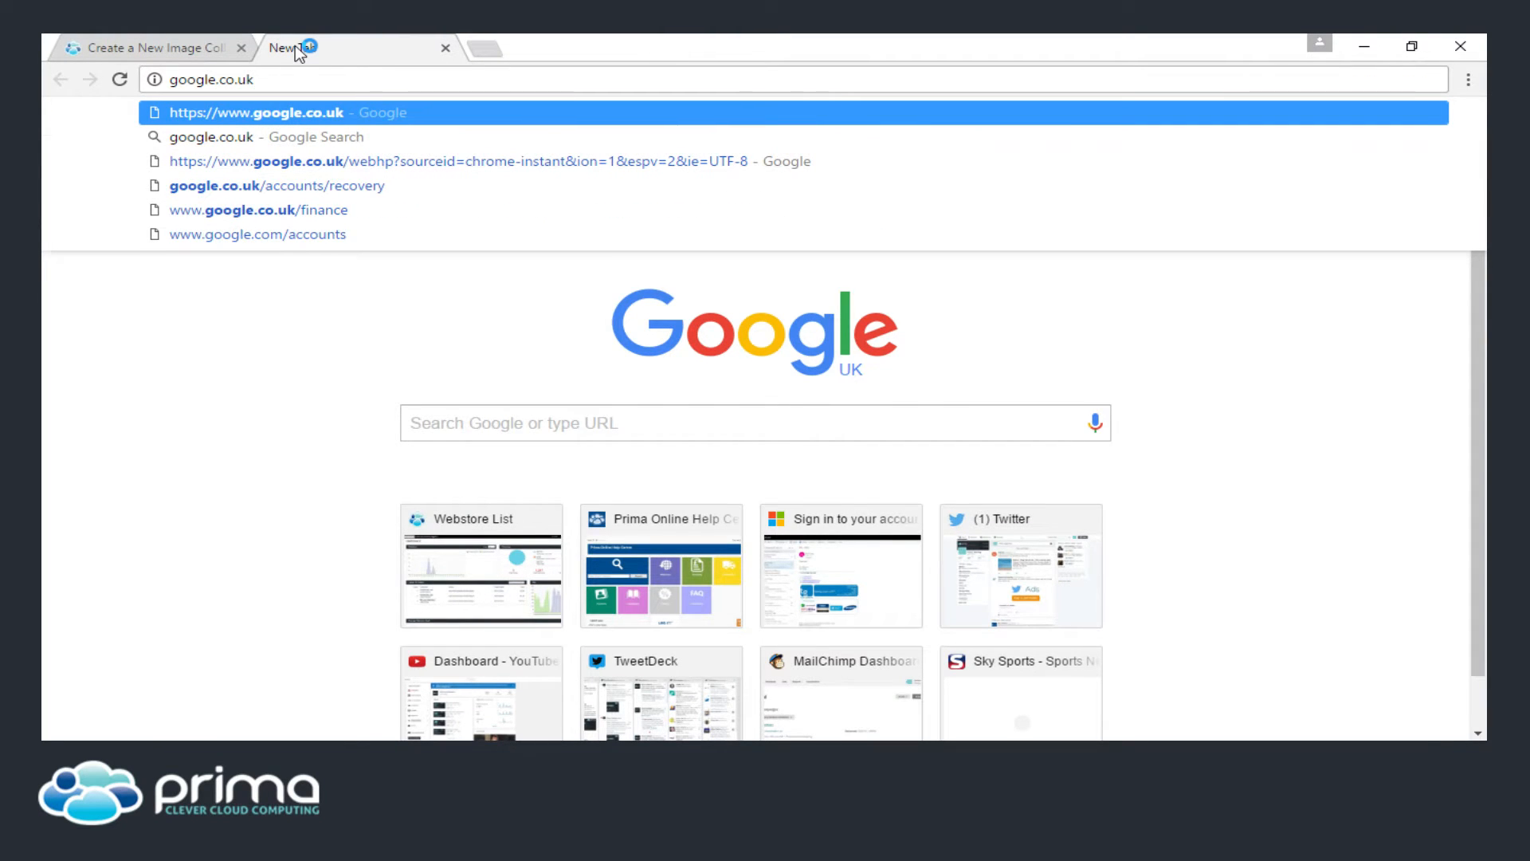
key("Return")
key("ctrl+l")
key("ctrl+c")
left_click(167, 55)
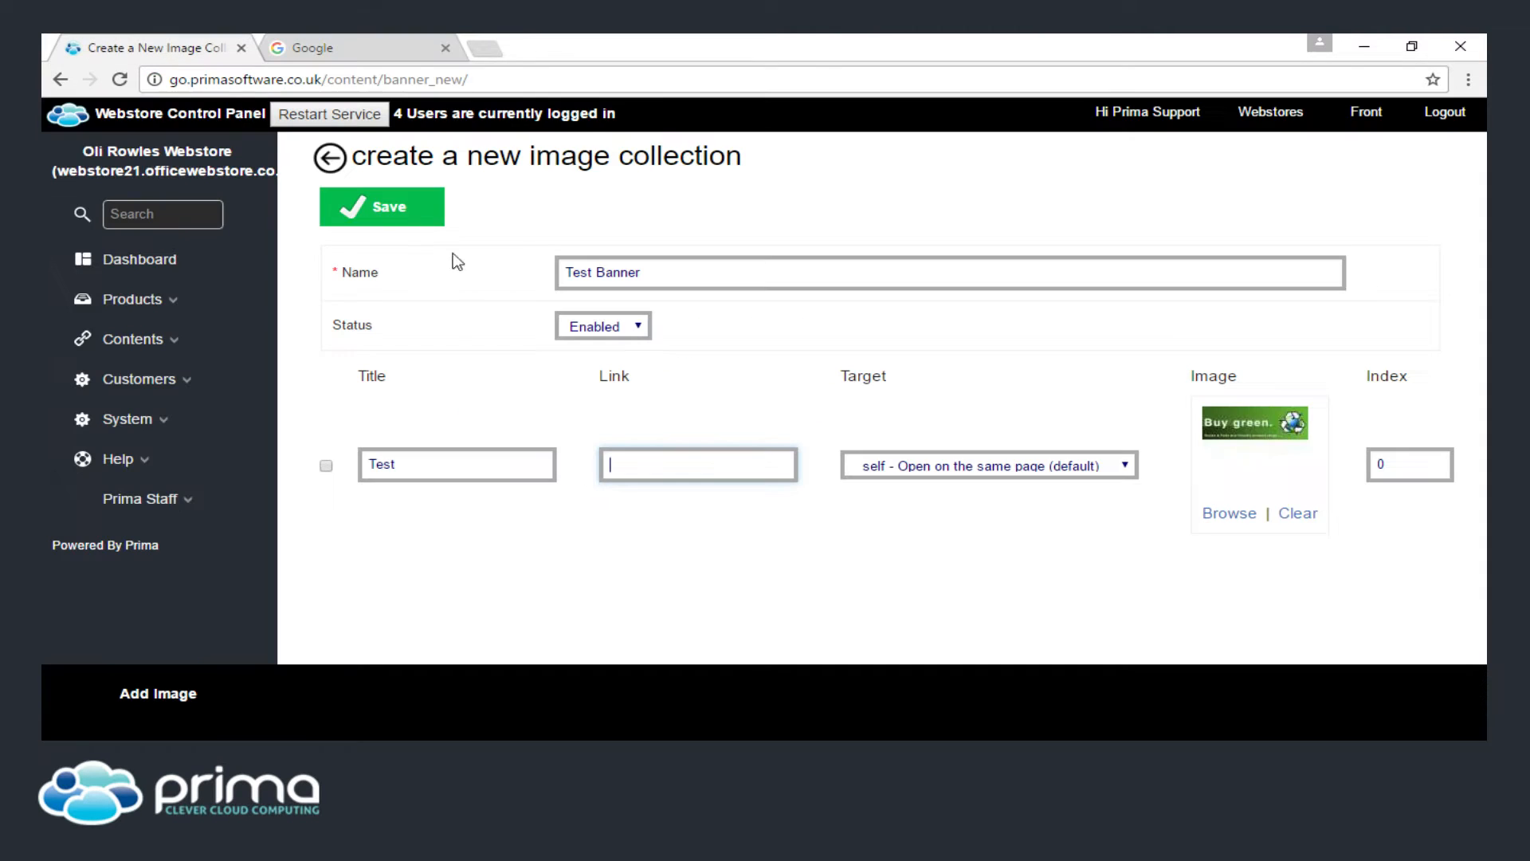
key("ctrl+v")
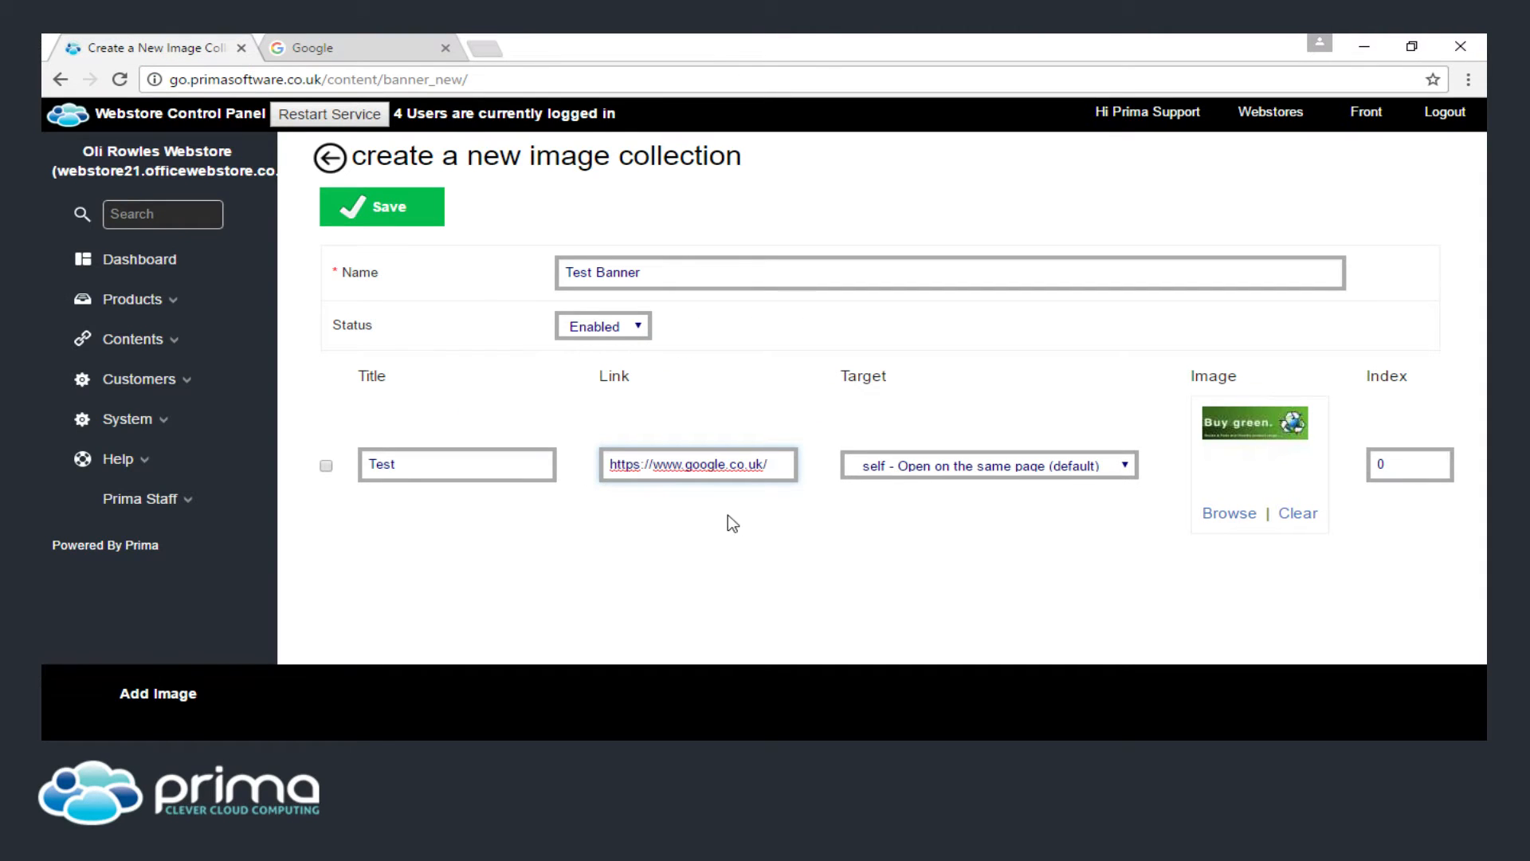
Set the image link's target to open a new window or tab (_blank) and save the image collection.
left_click(883, 479)
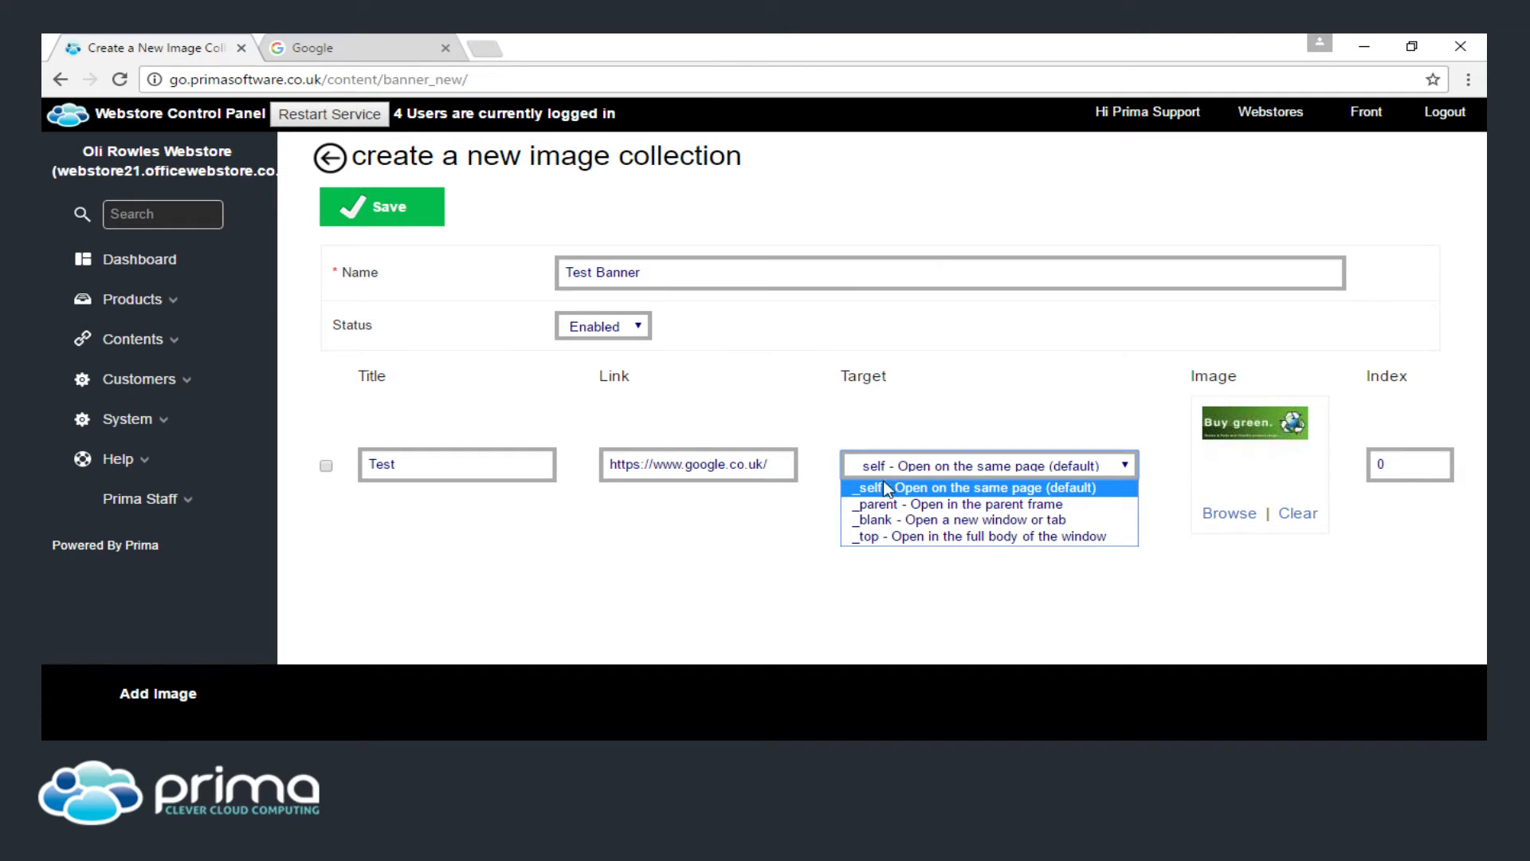
left_click(890, 520)
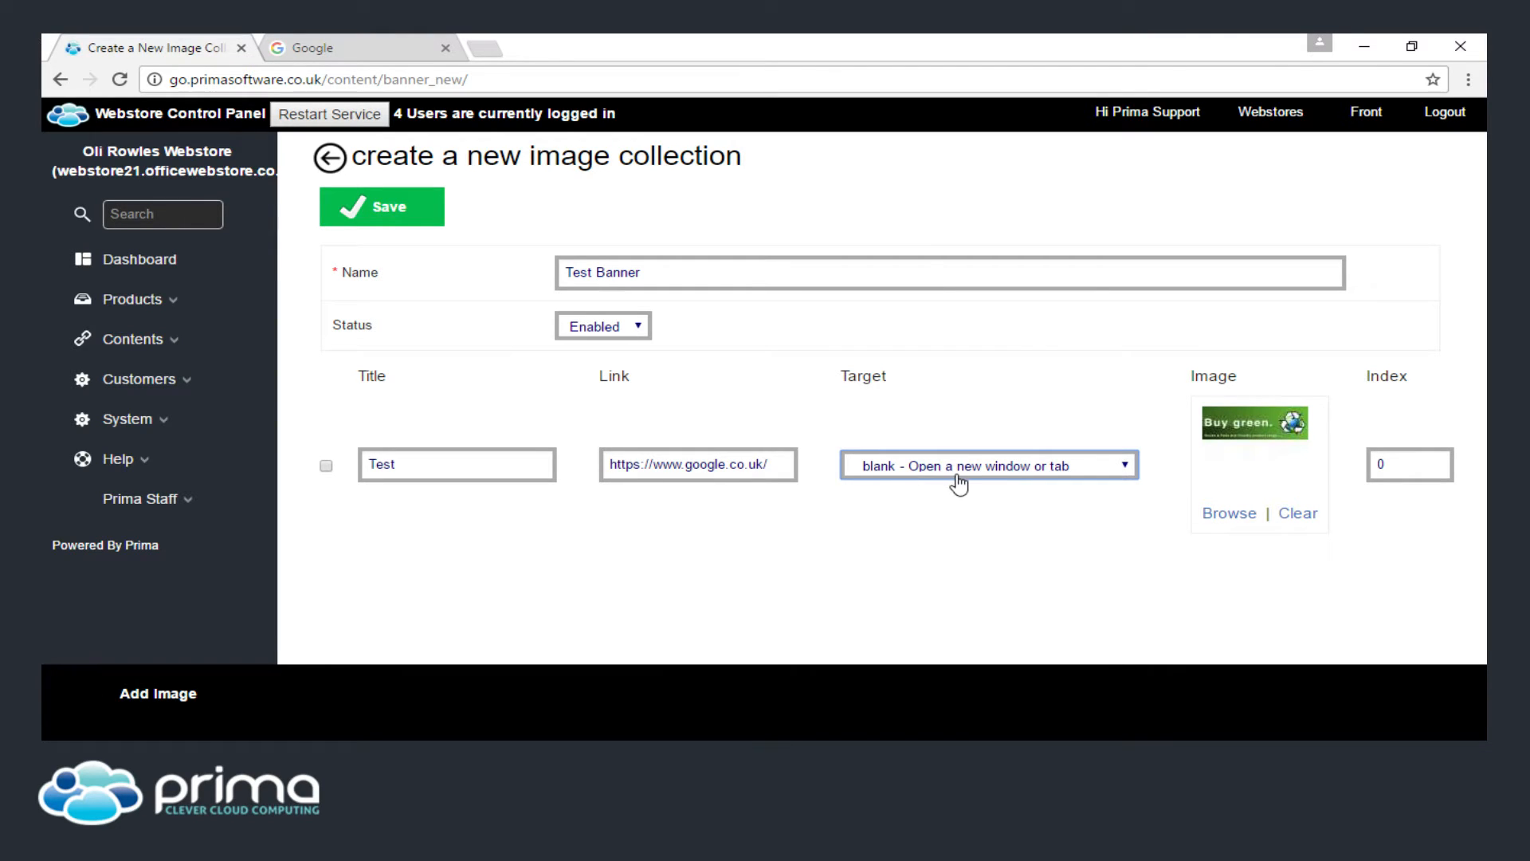
left_click(403, 211)
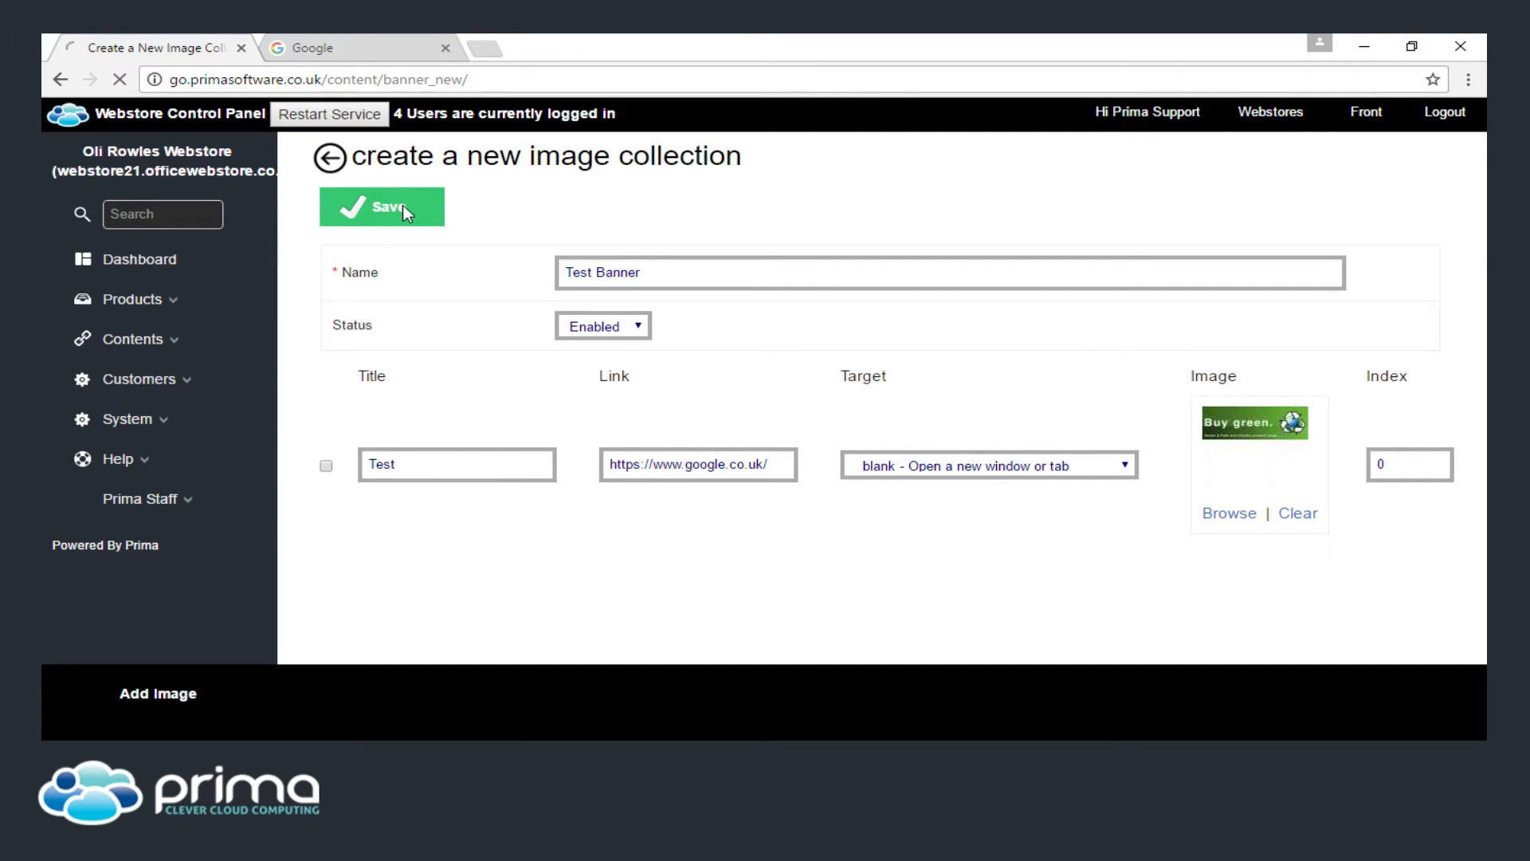
Add a new entry to the Banners module and assign the Test Banner image collection to it.
left_click(219, 347)
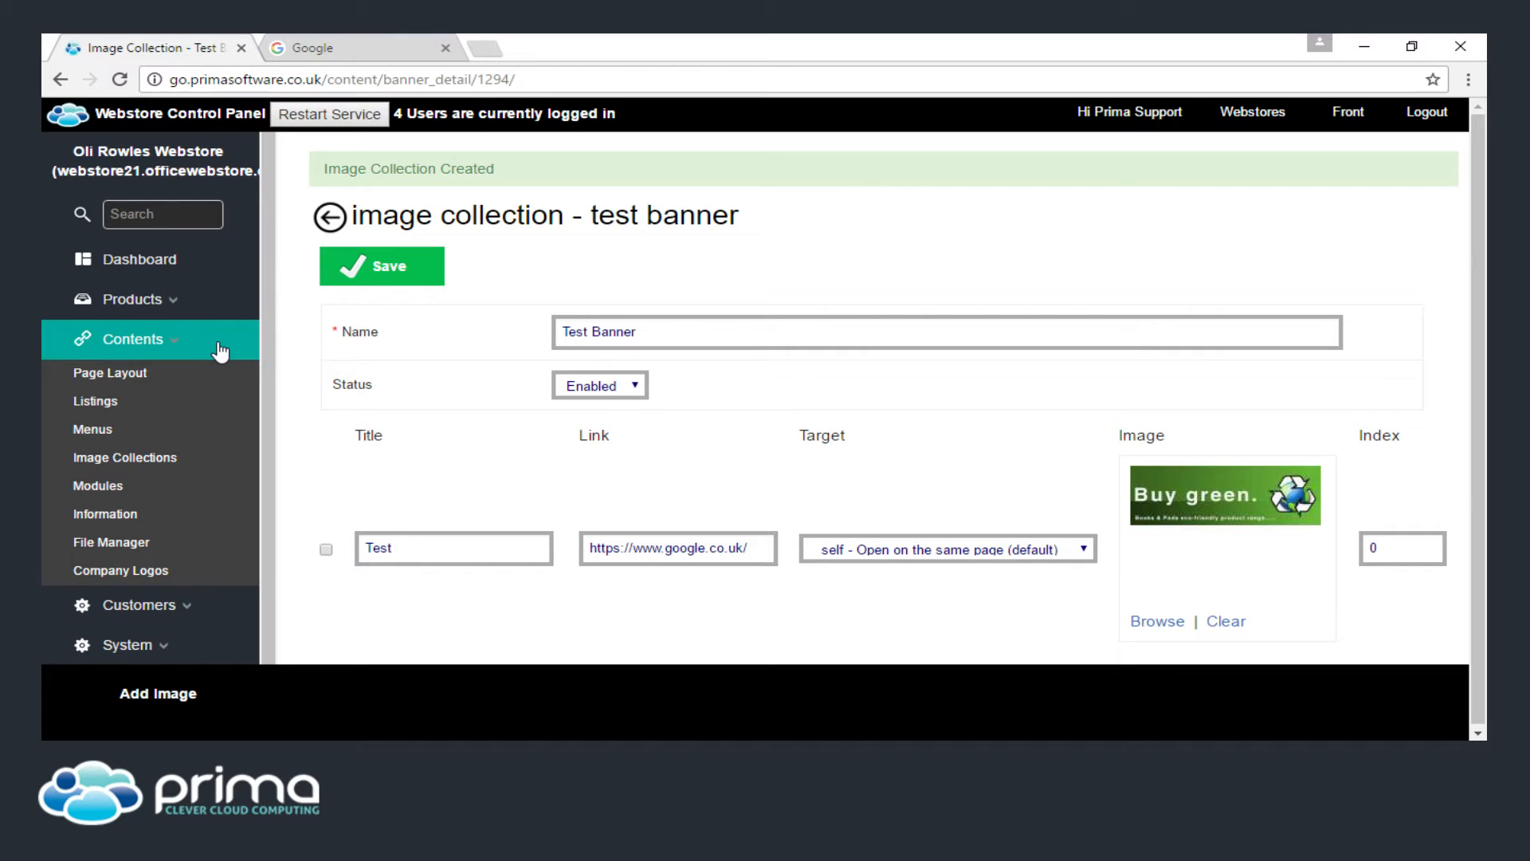
left_click(158, 492)
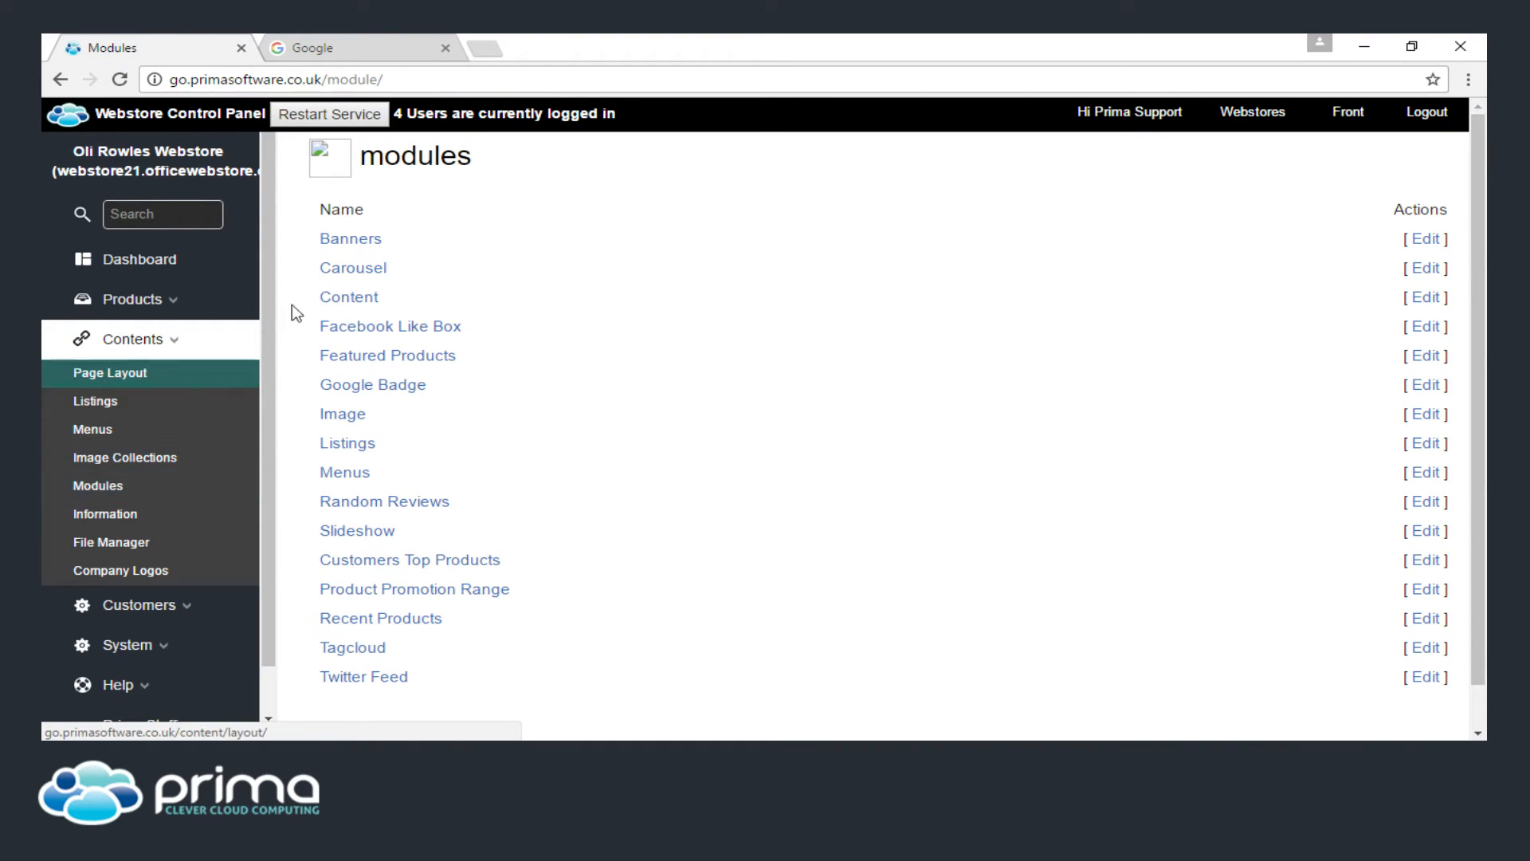
left_click(342, 239)
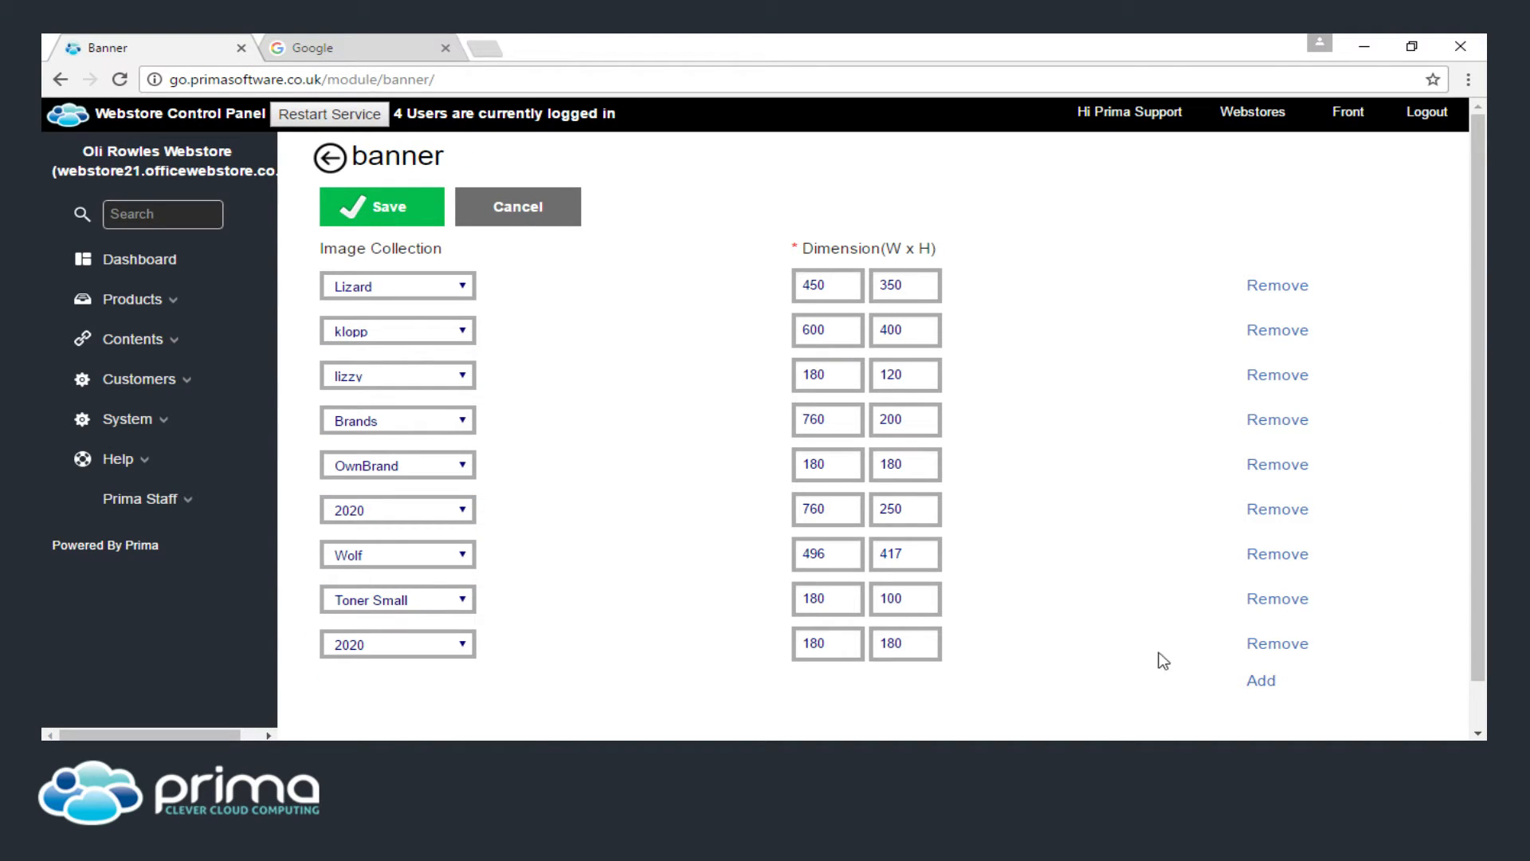
left_click(1261, 682)
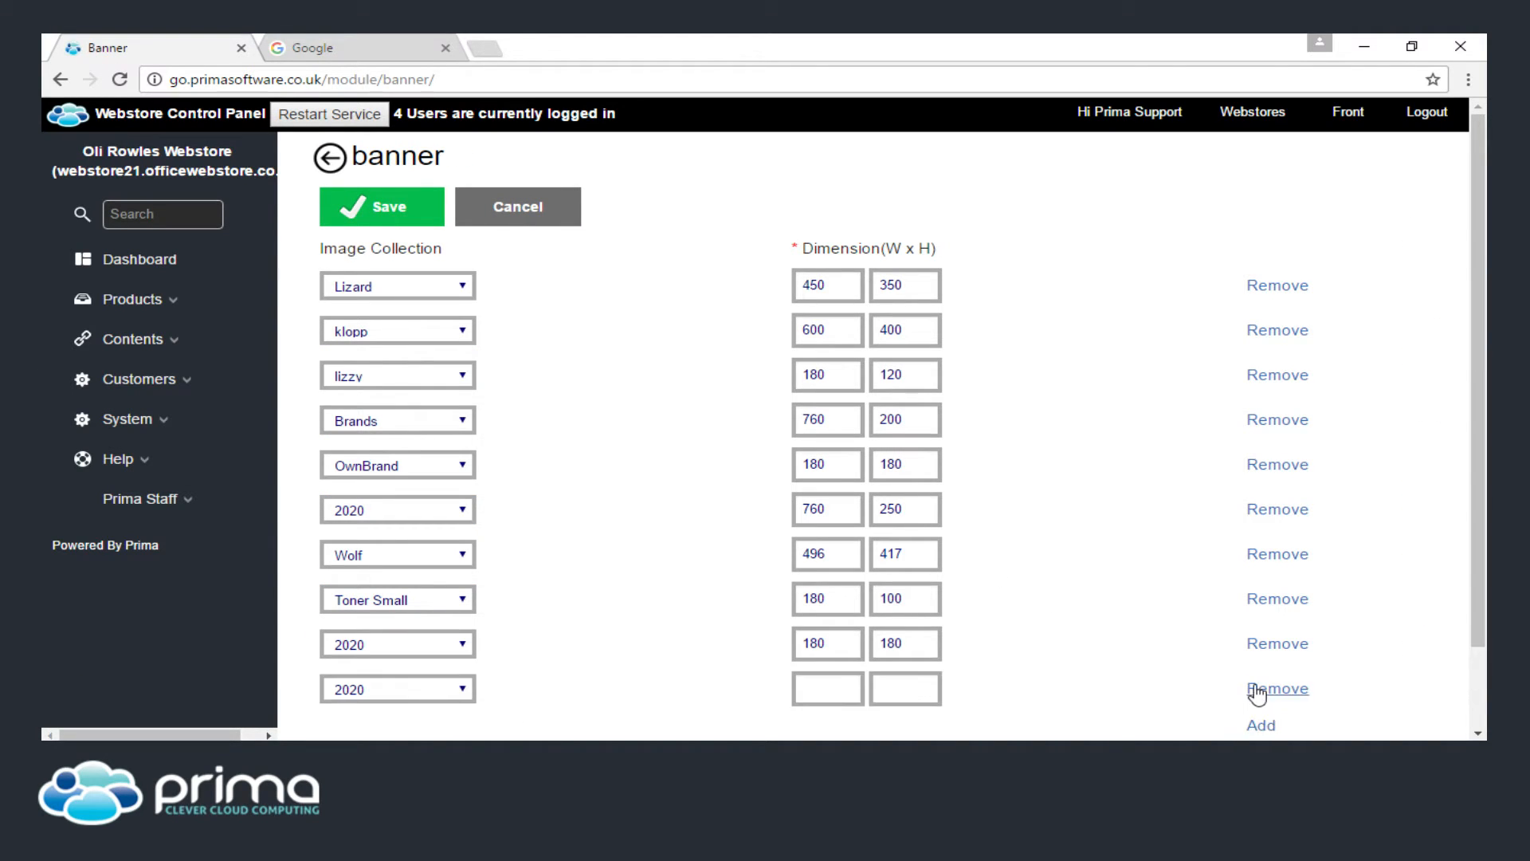
scroll(621, 642, "down", 1)
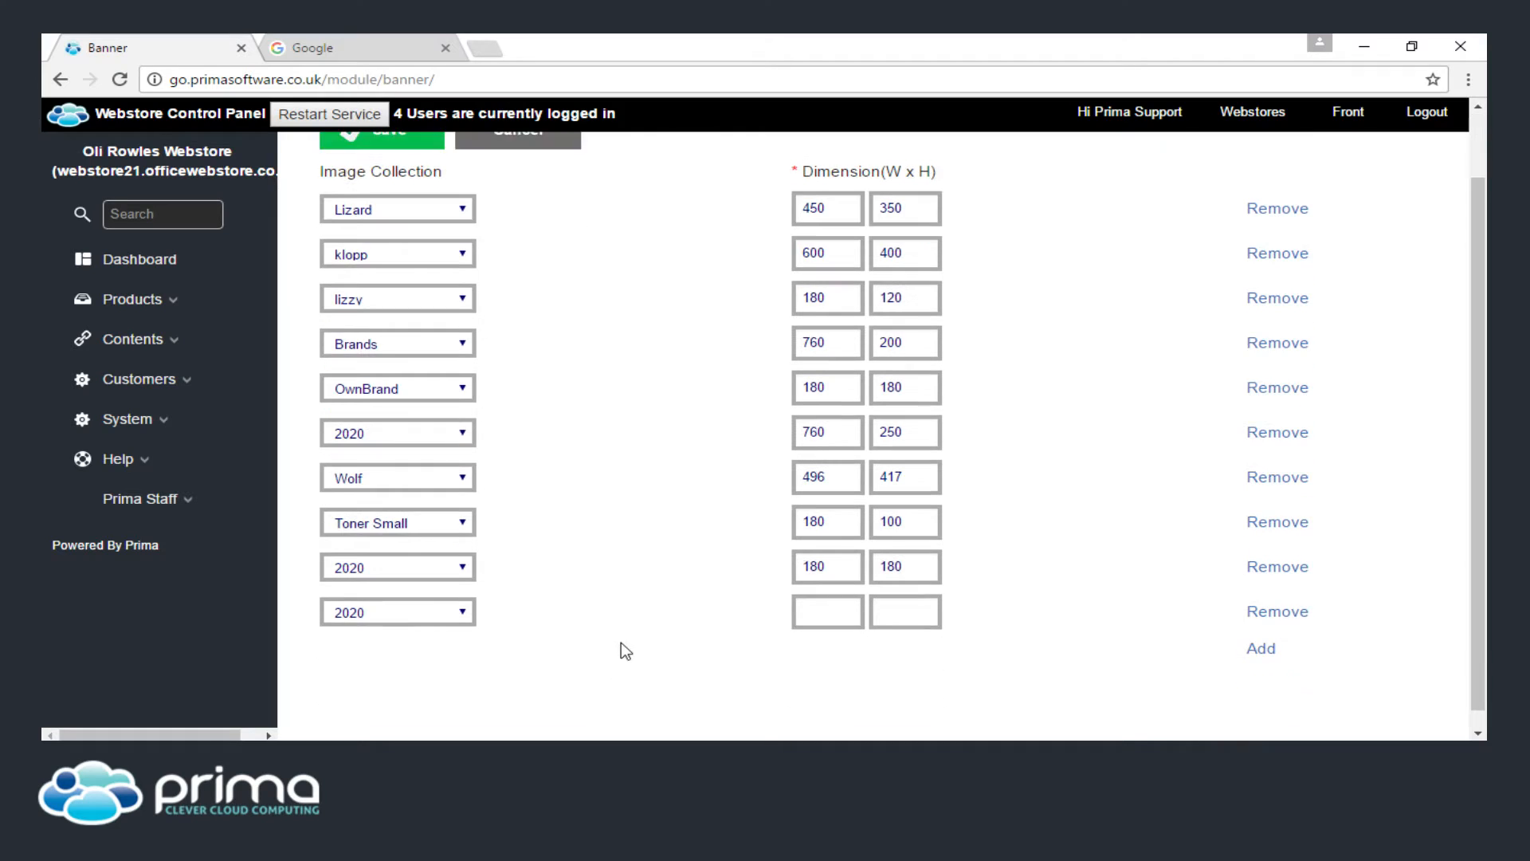
left_click(444, 601)
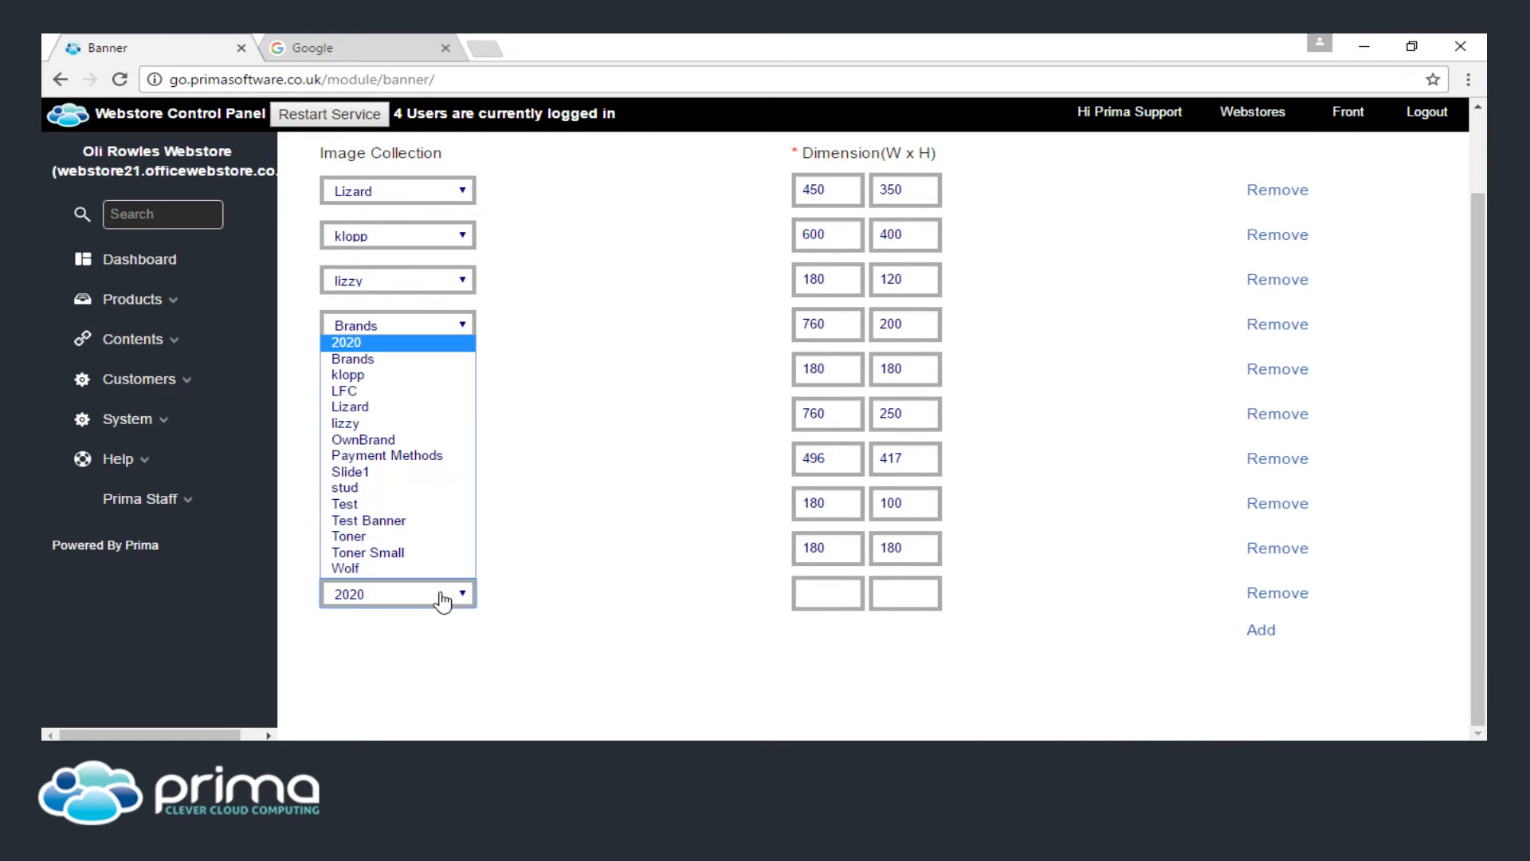
left_click(386, 522)
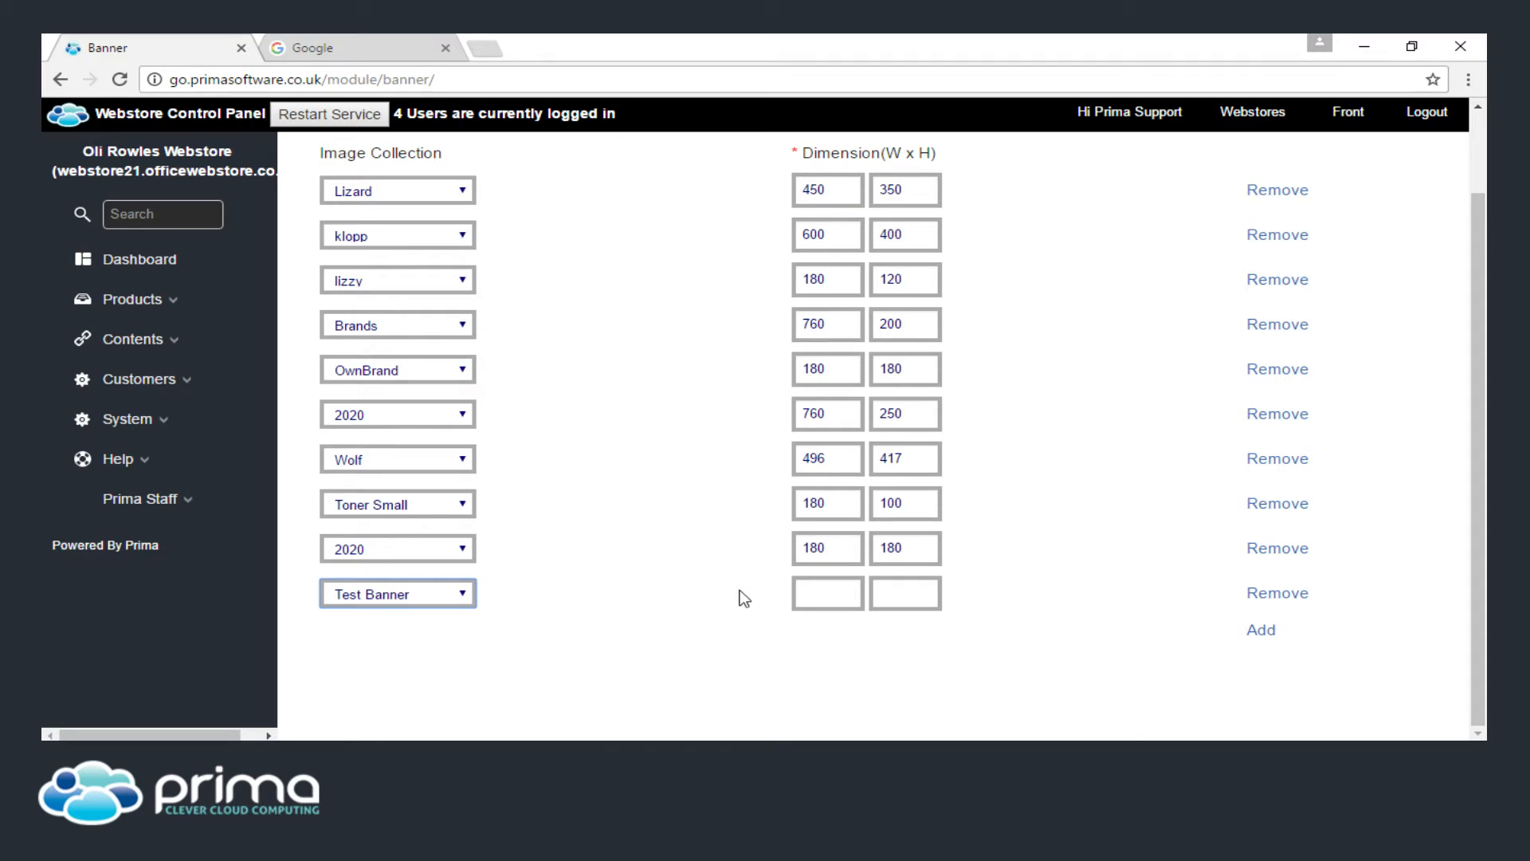
Set the Test Banner entry's dimensions to 760 x 300 and save the banner module settings.
left_click(810, 597)
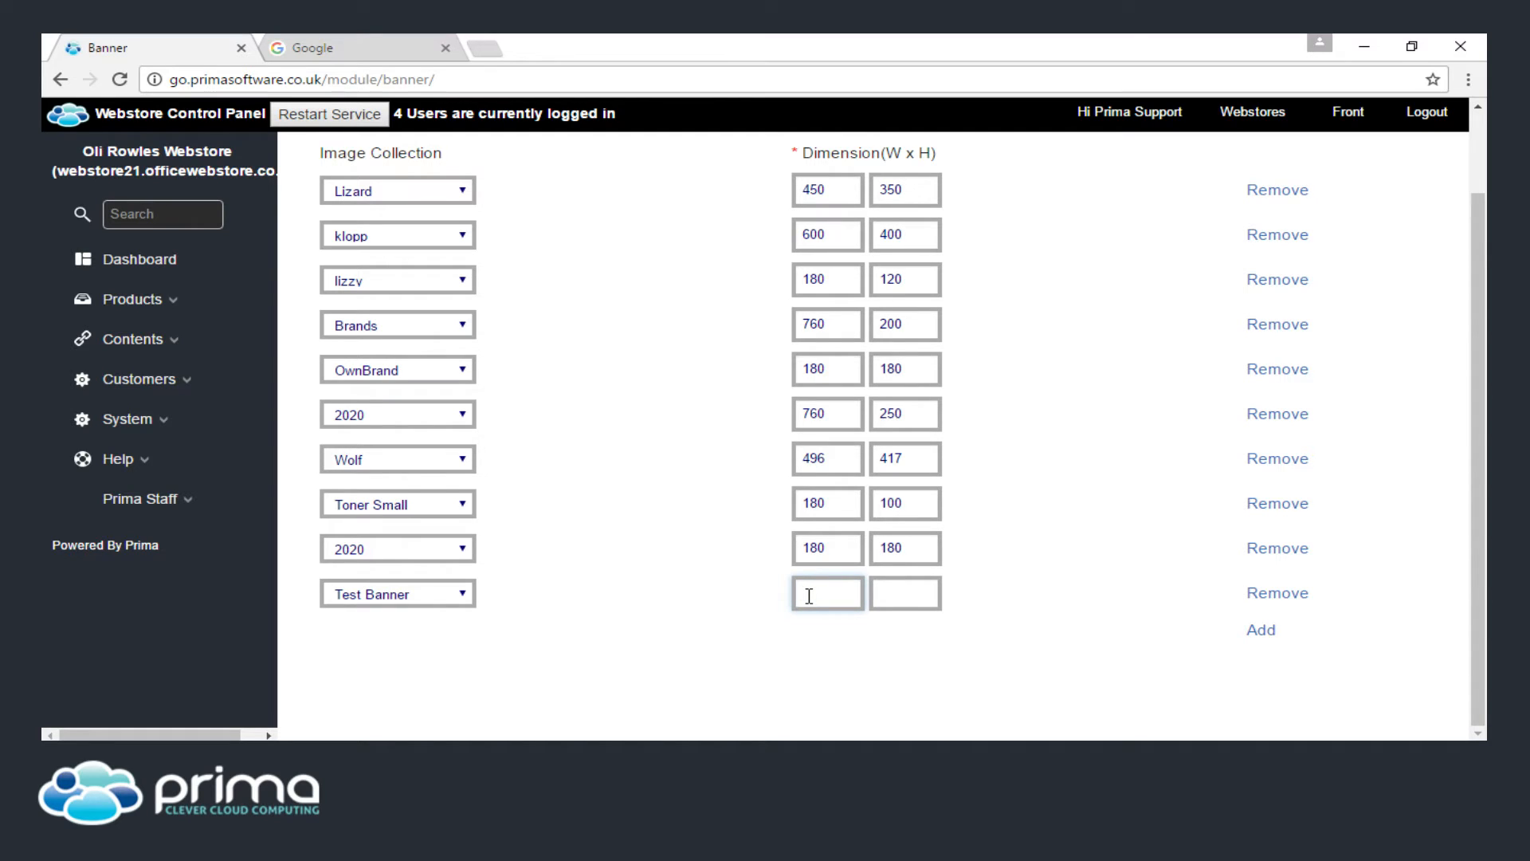
type("760")
key("Tab")
type("300")
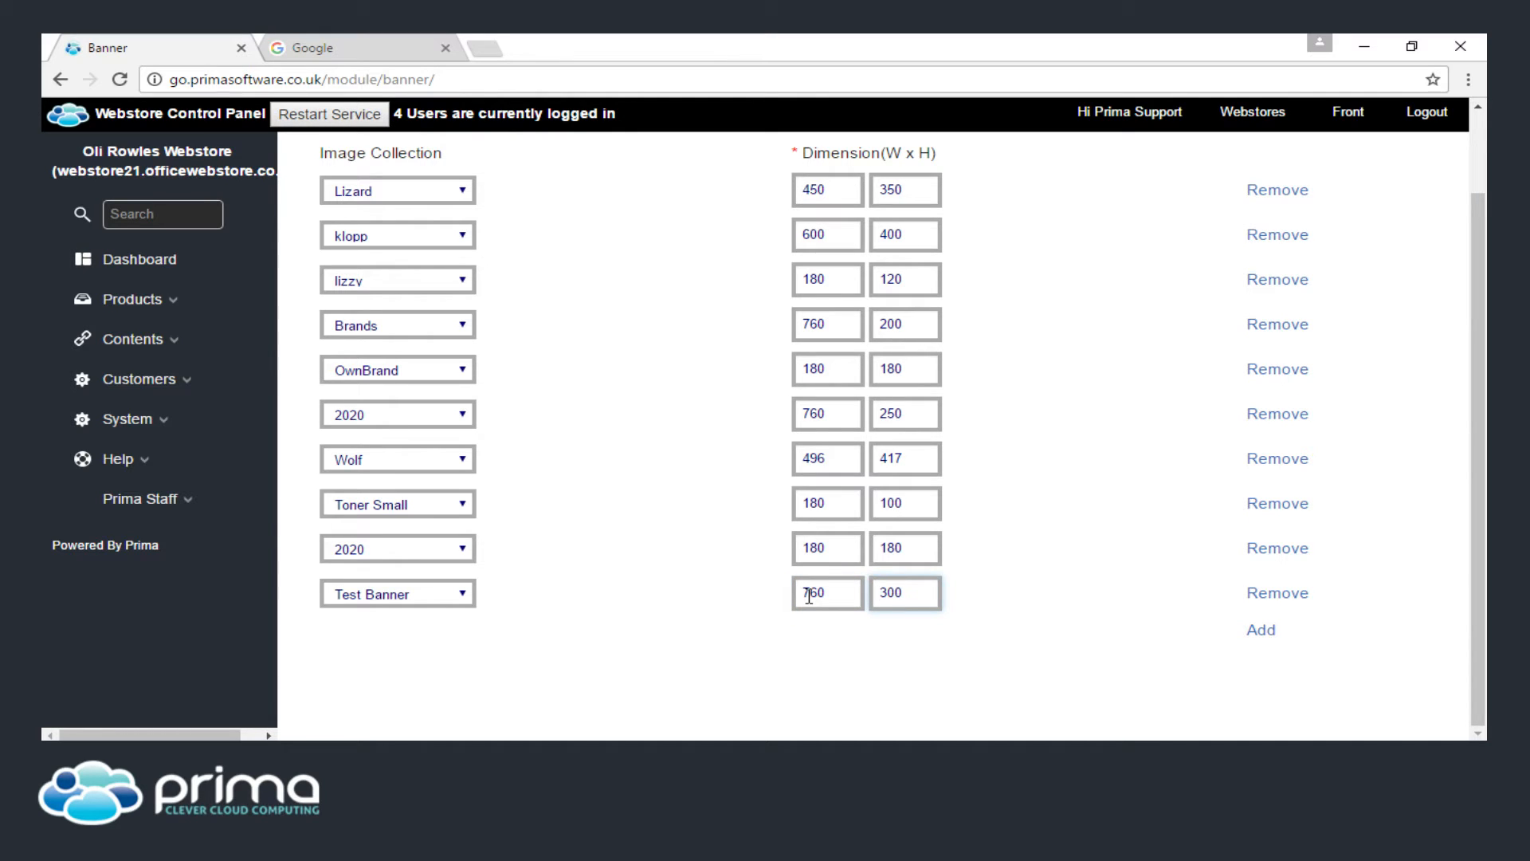
scroll(781, 479, "up", 2)
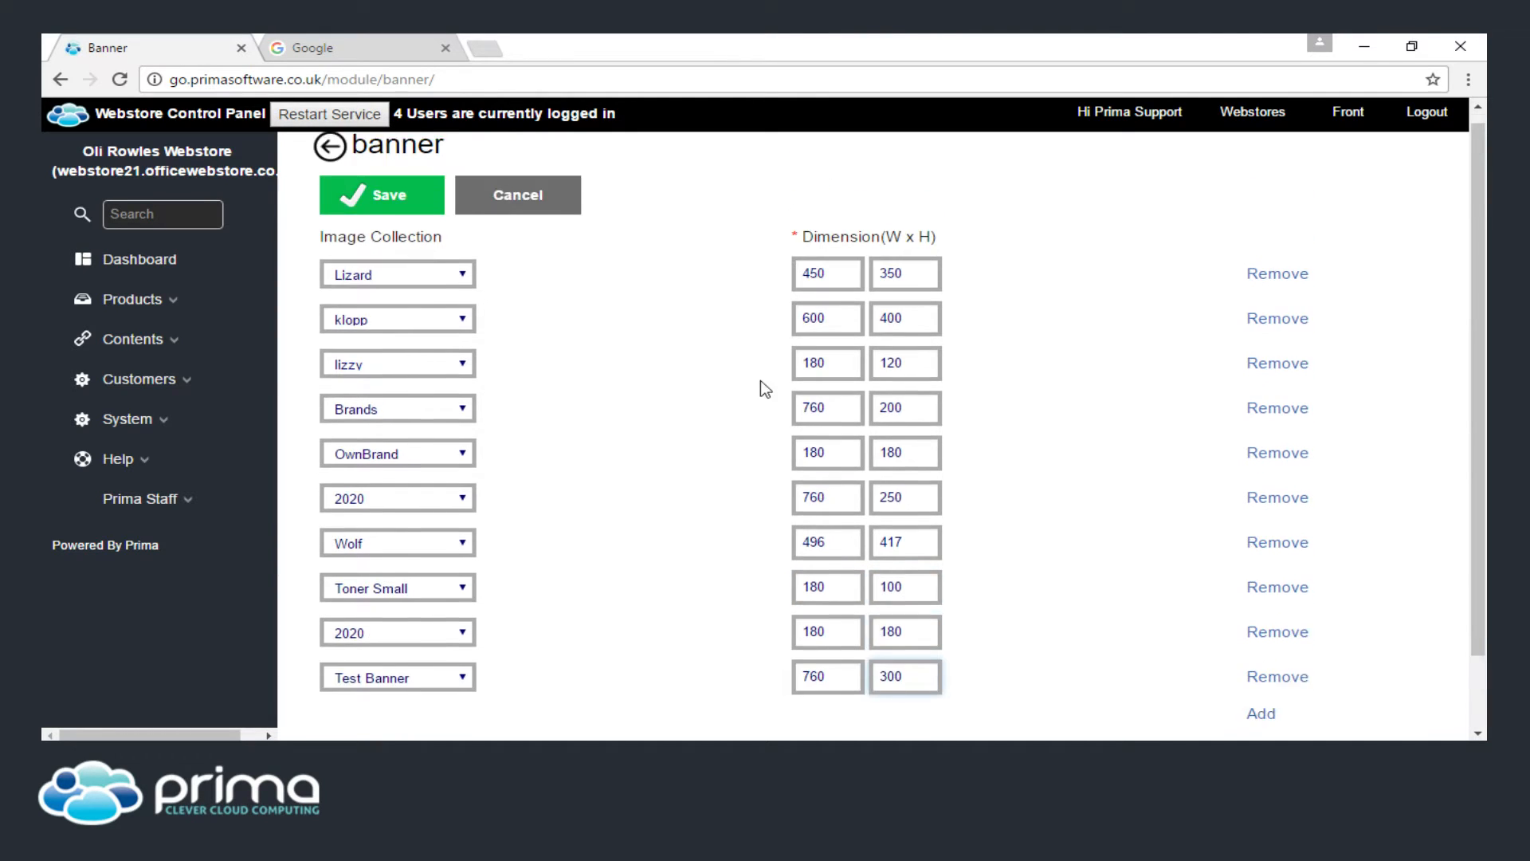
left_click(389, 207)
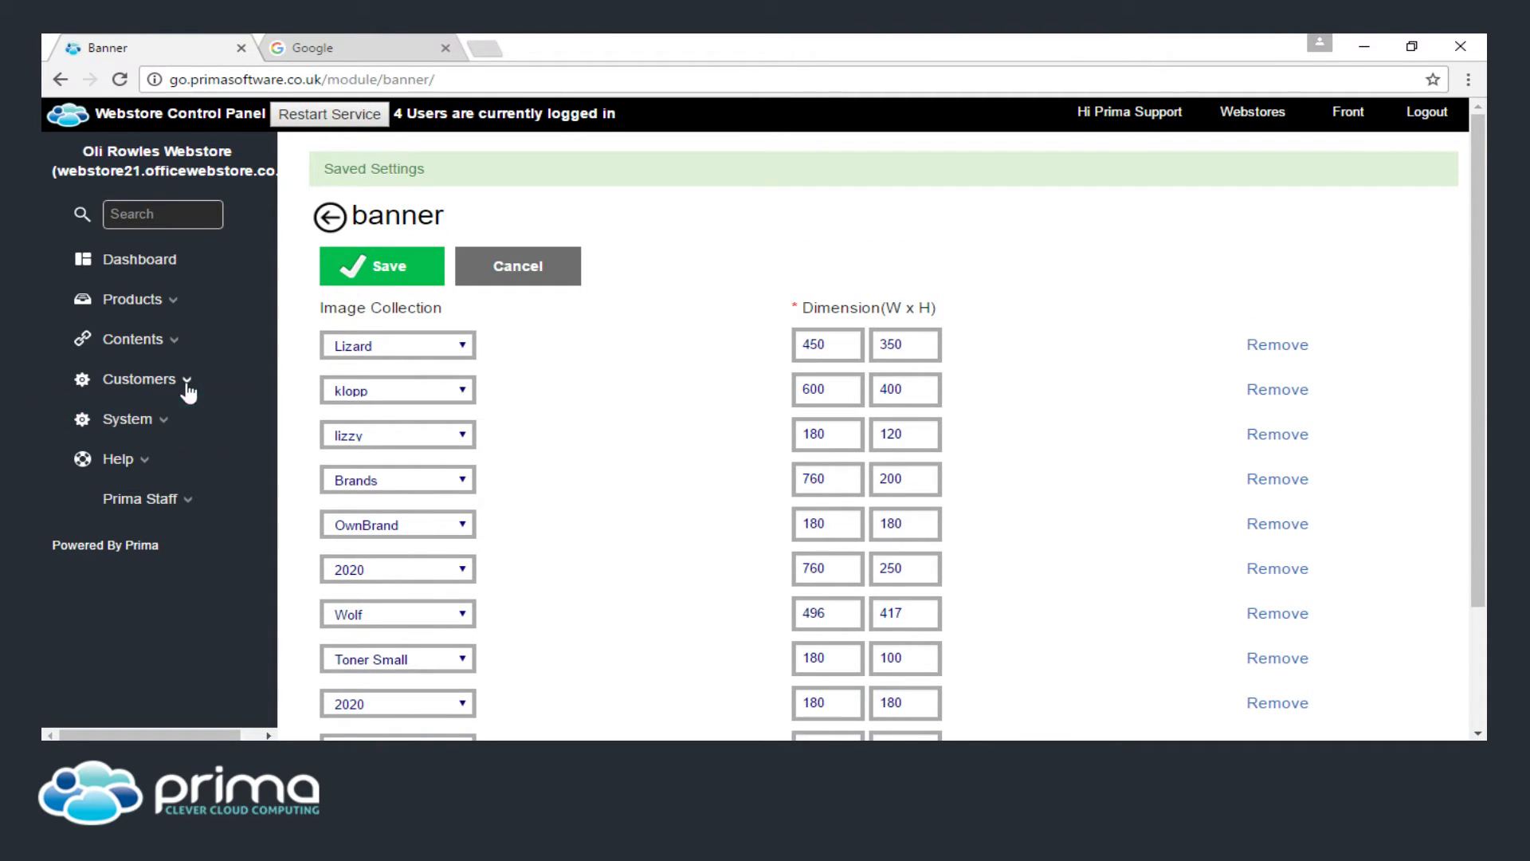
Open the Home page from the webstore's page layouts and display its content modules.
left_click(179, 343)
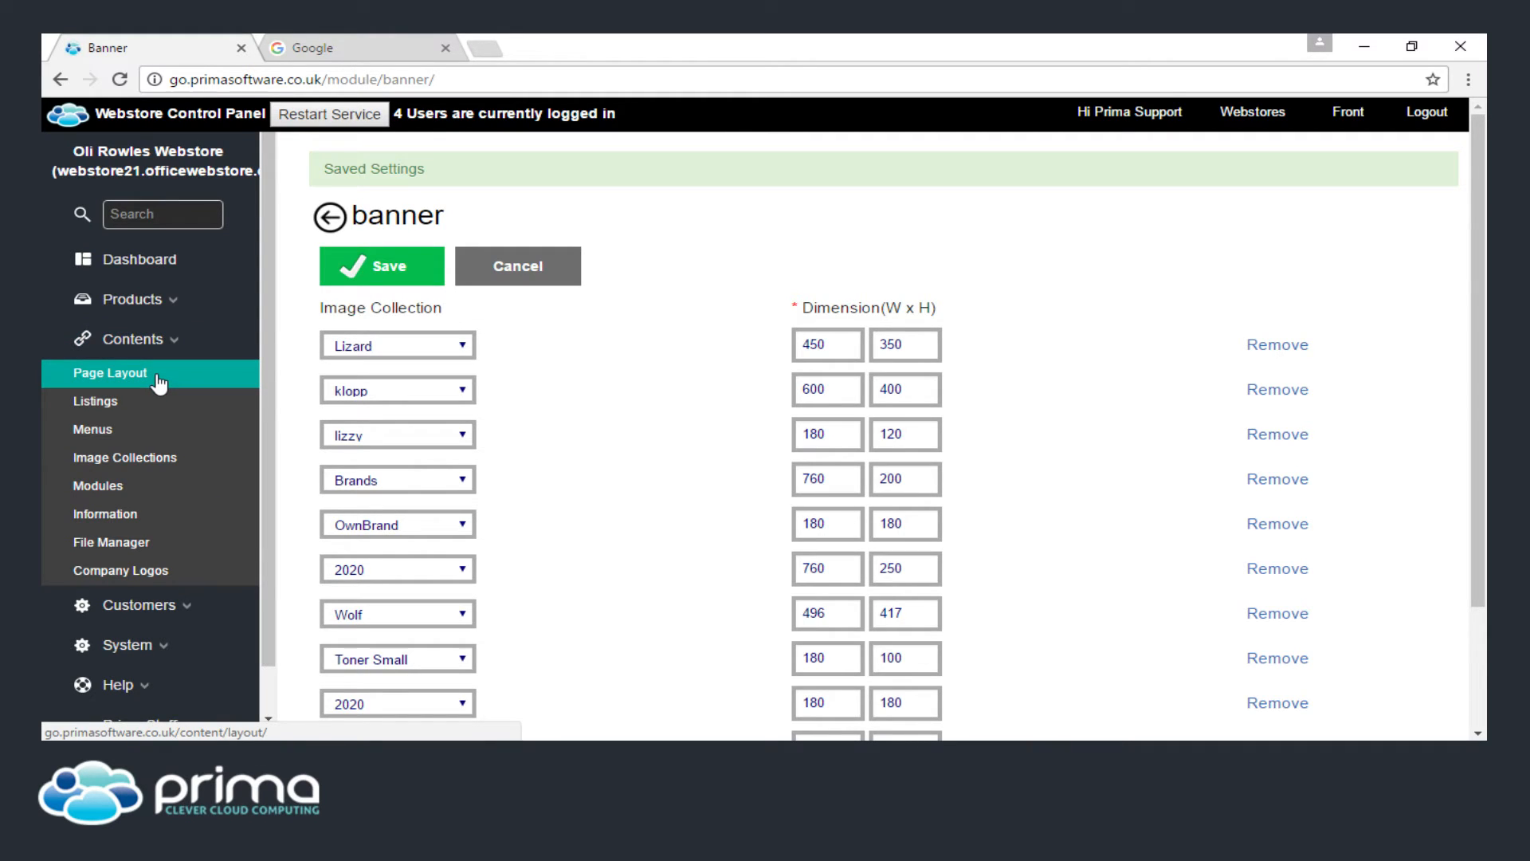
left_click(157, 375)
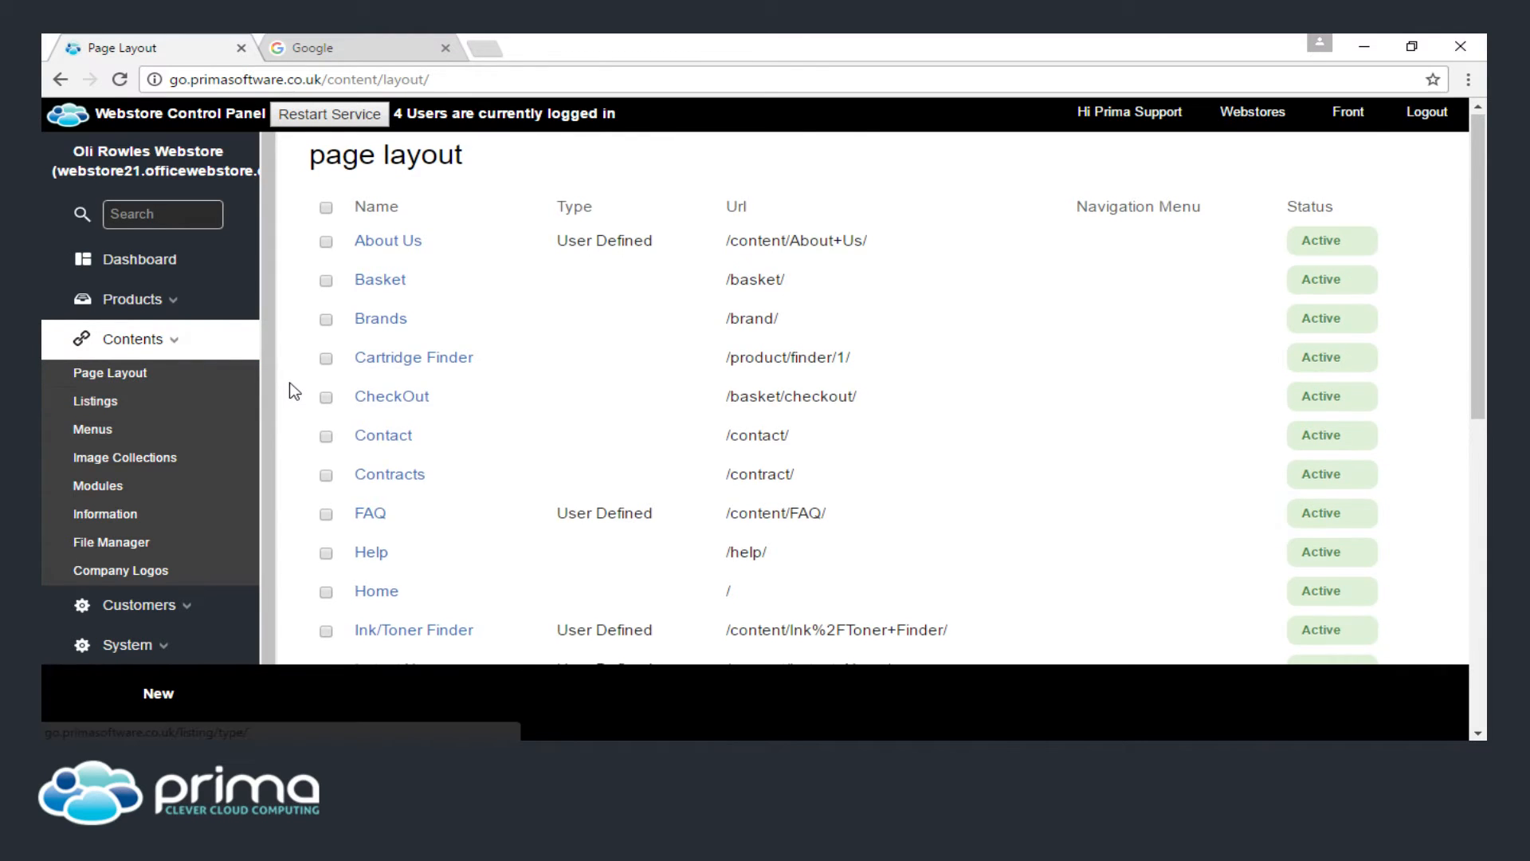
scroll(358, 485, "down", 1)
left_click(370, 494)
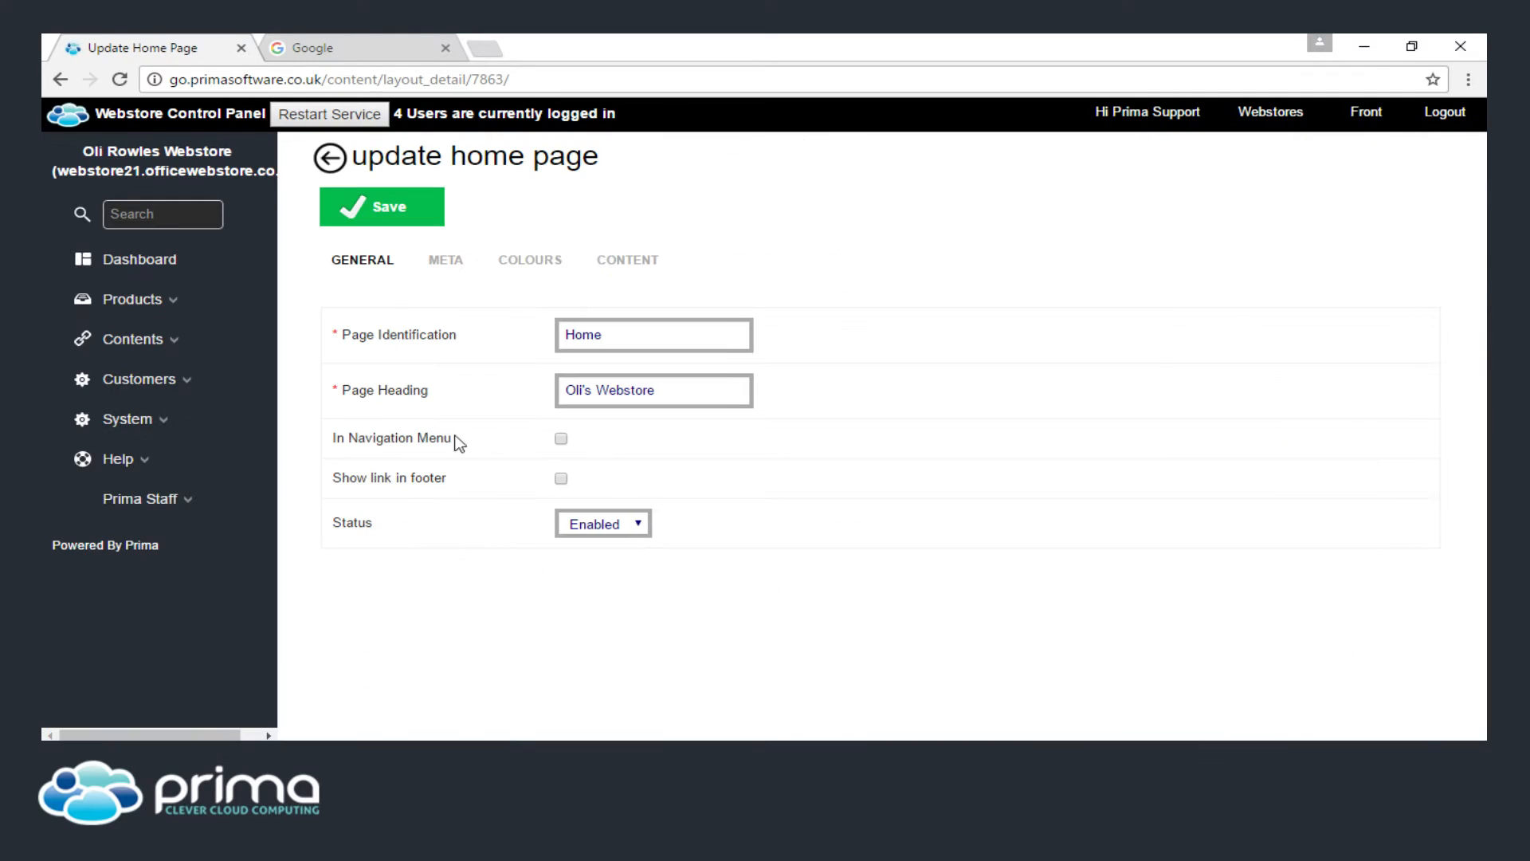
left_click(620, 263)
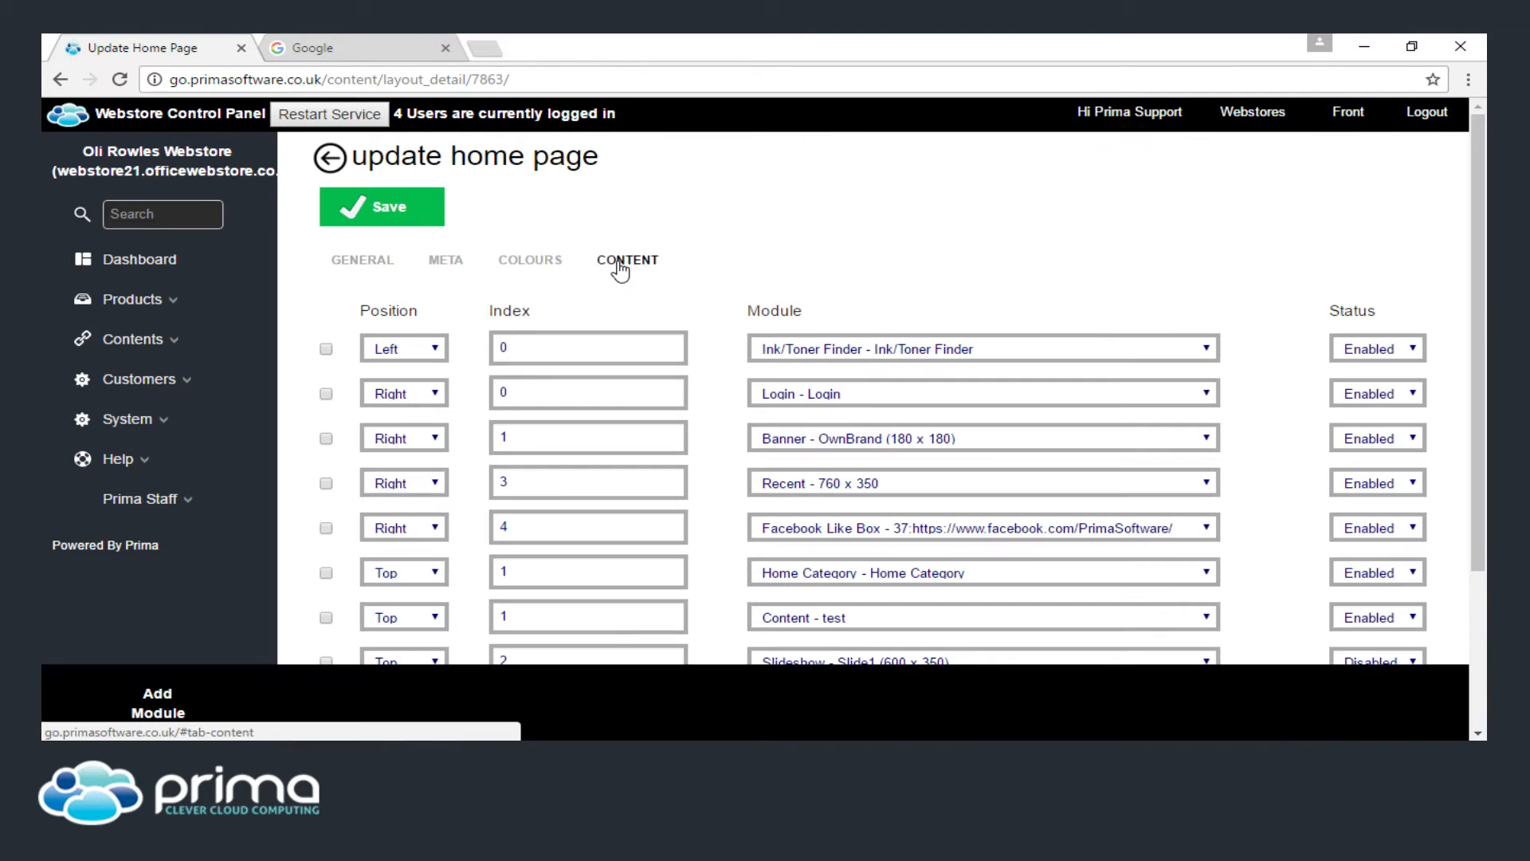
Add a module to the Home page at position Top using Banner - Test Banner (760 x 300), and save the page.
scroll(557, 345, "down", 3)
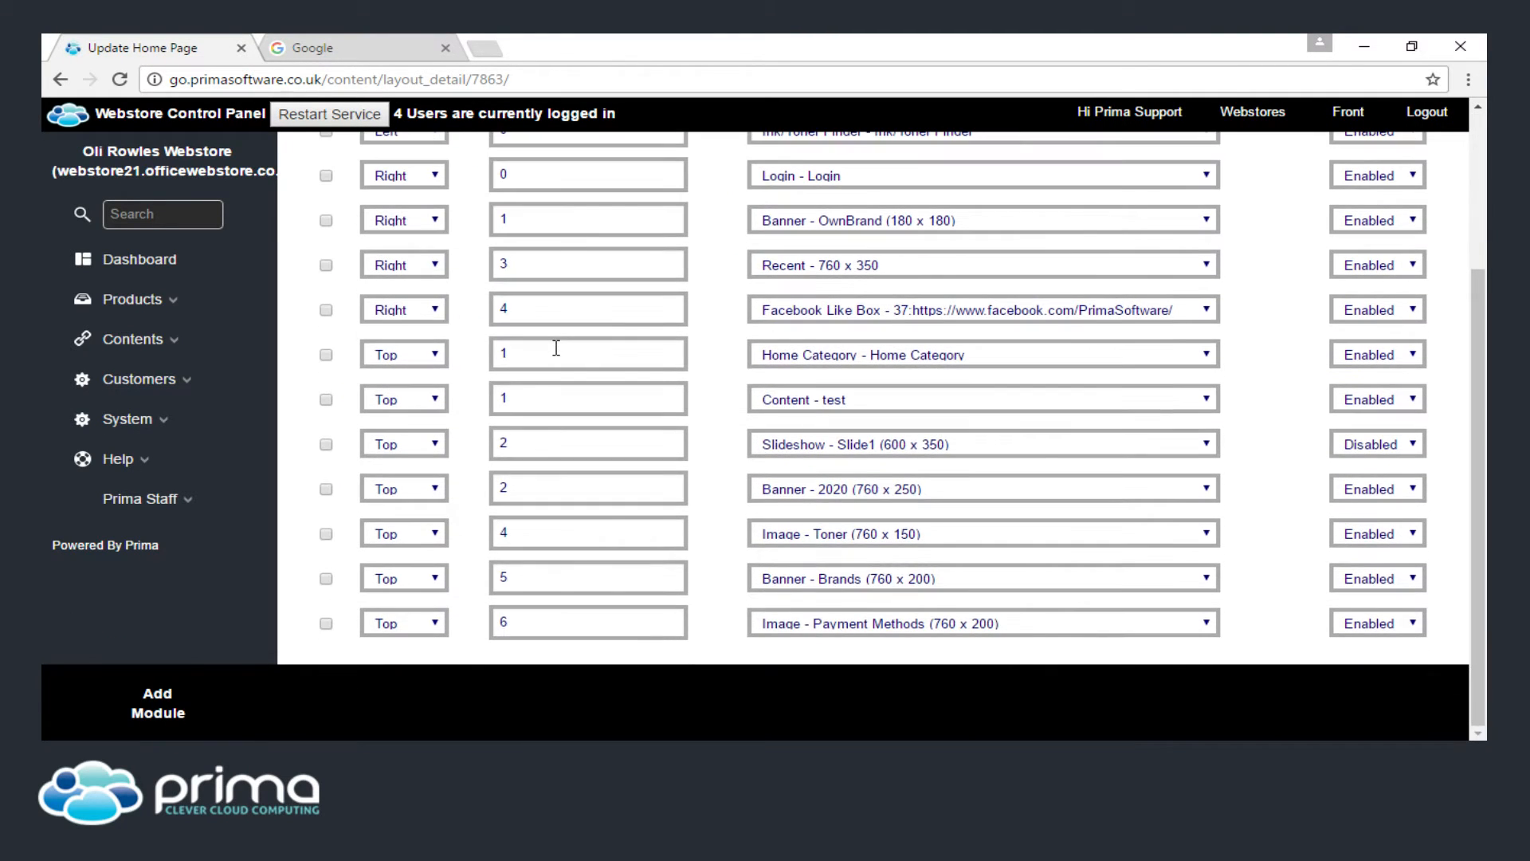
left_click(157, 710)
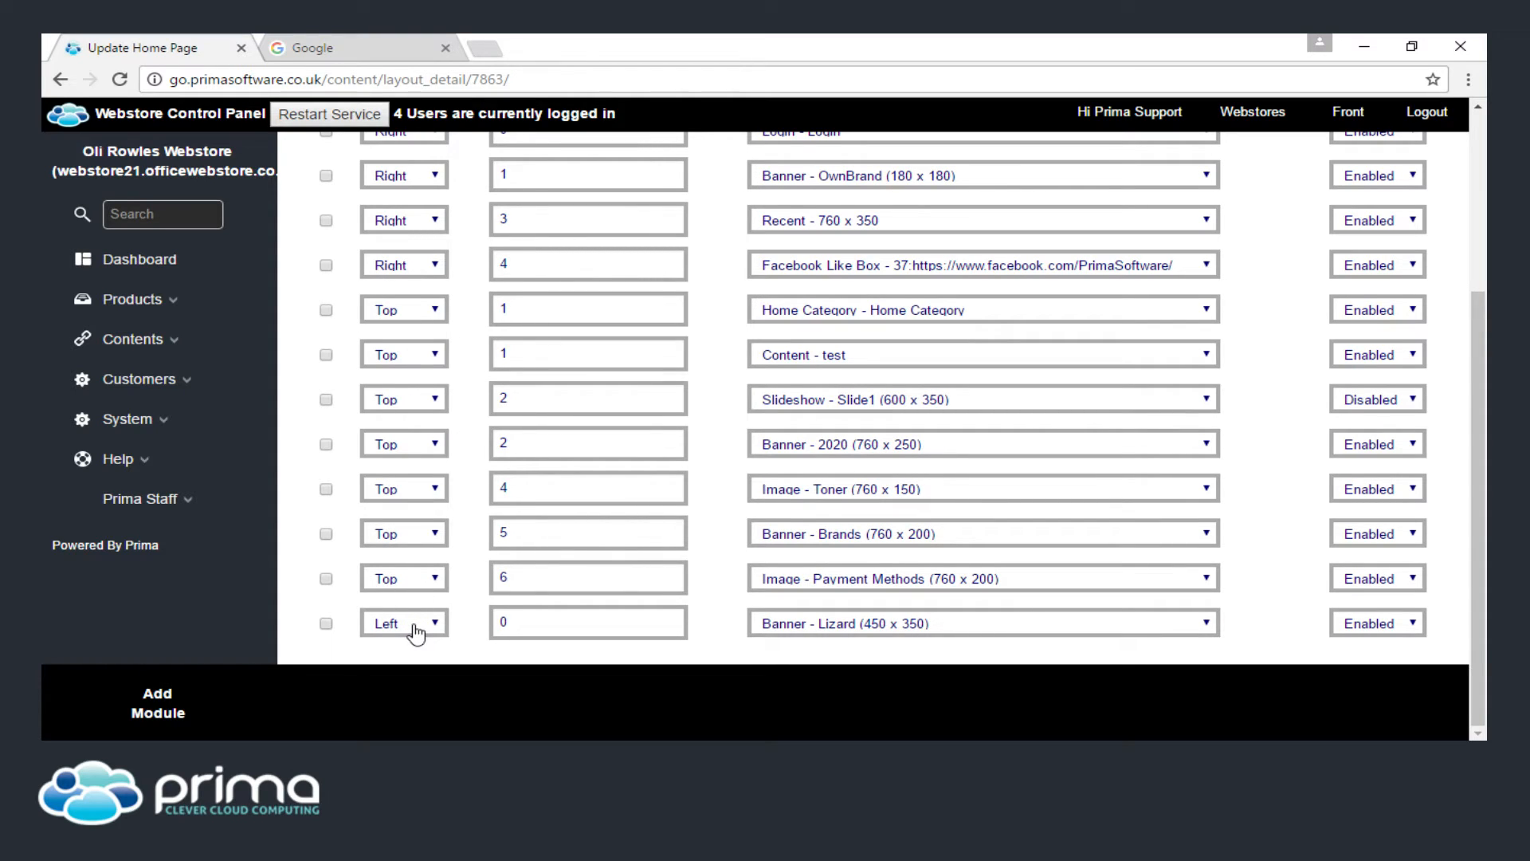
scroll(416, 546, "up", 3)
scroll(409, 432, "down", 3)
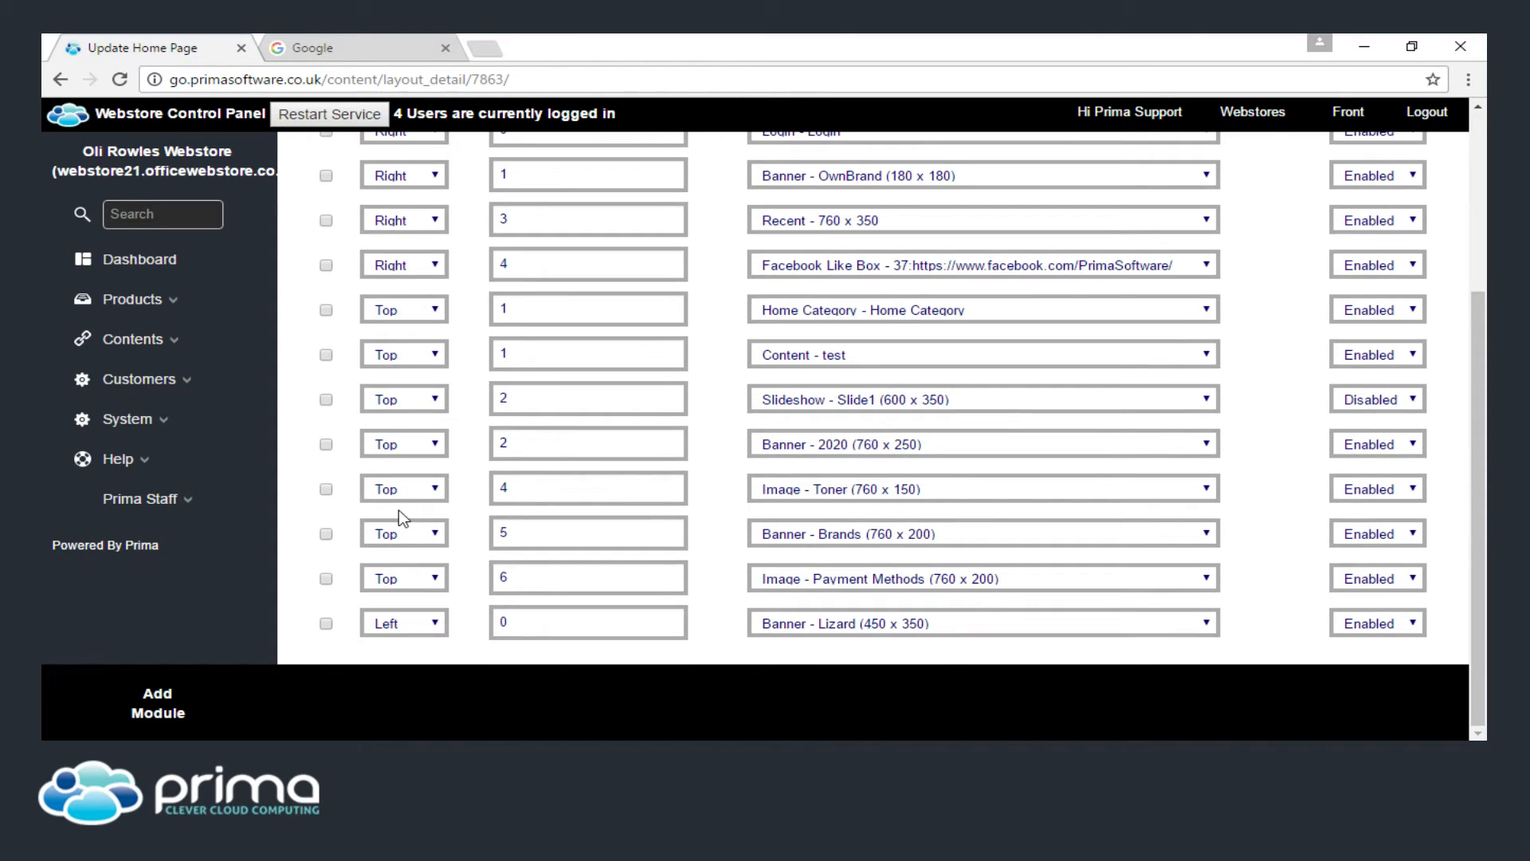
left_click(403, 626)
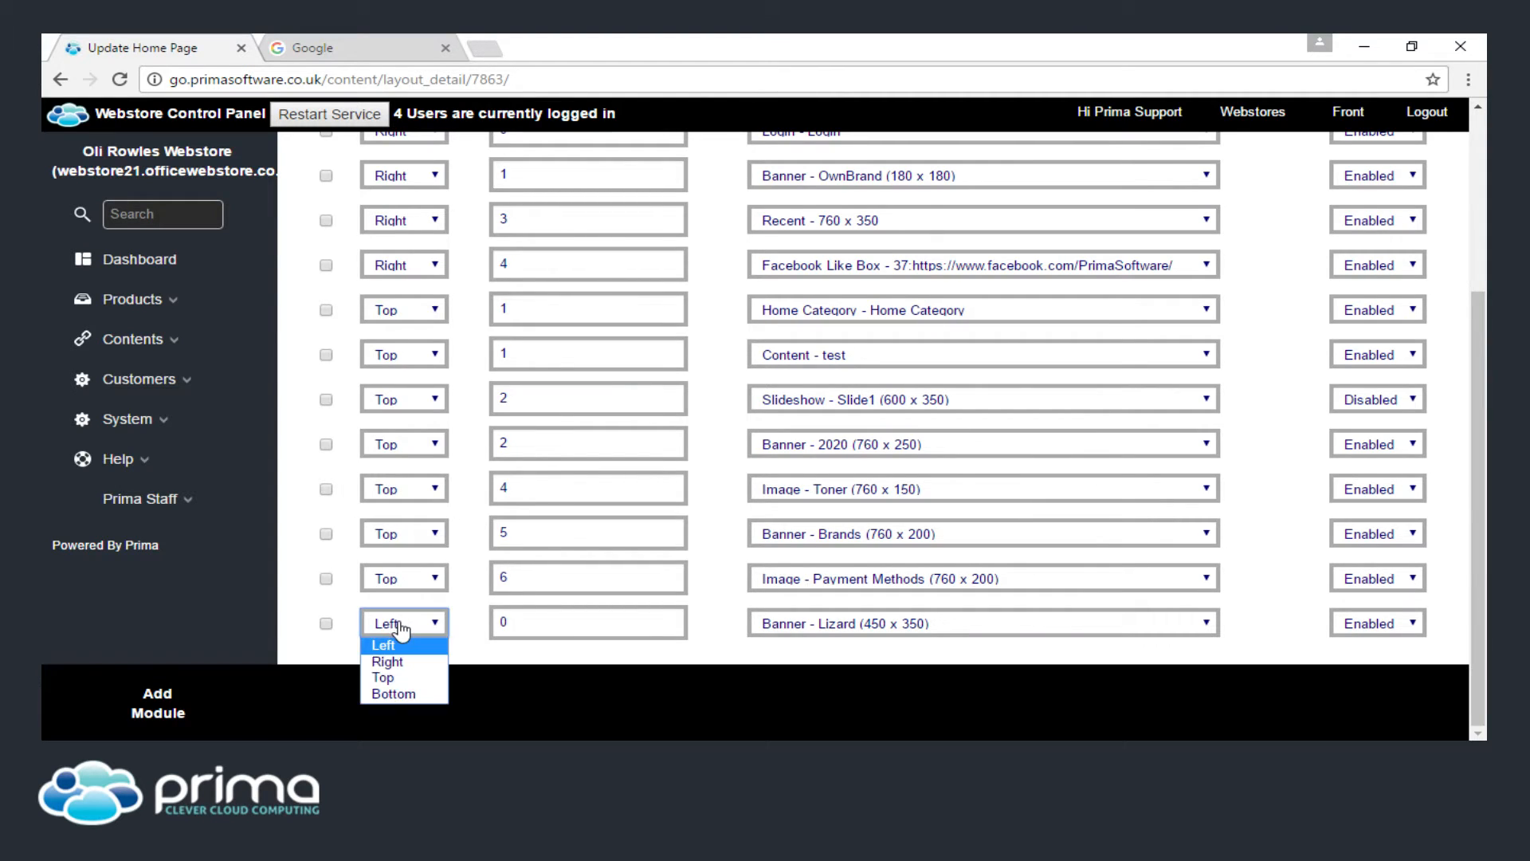
left_click(400, 678)
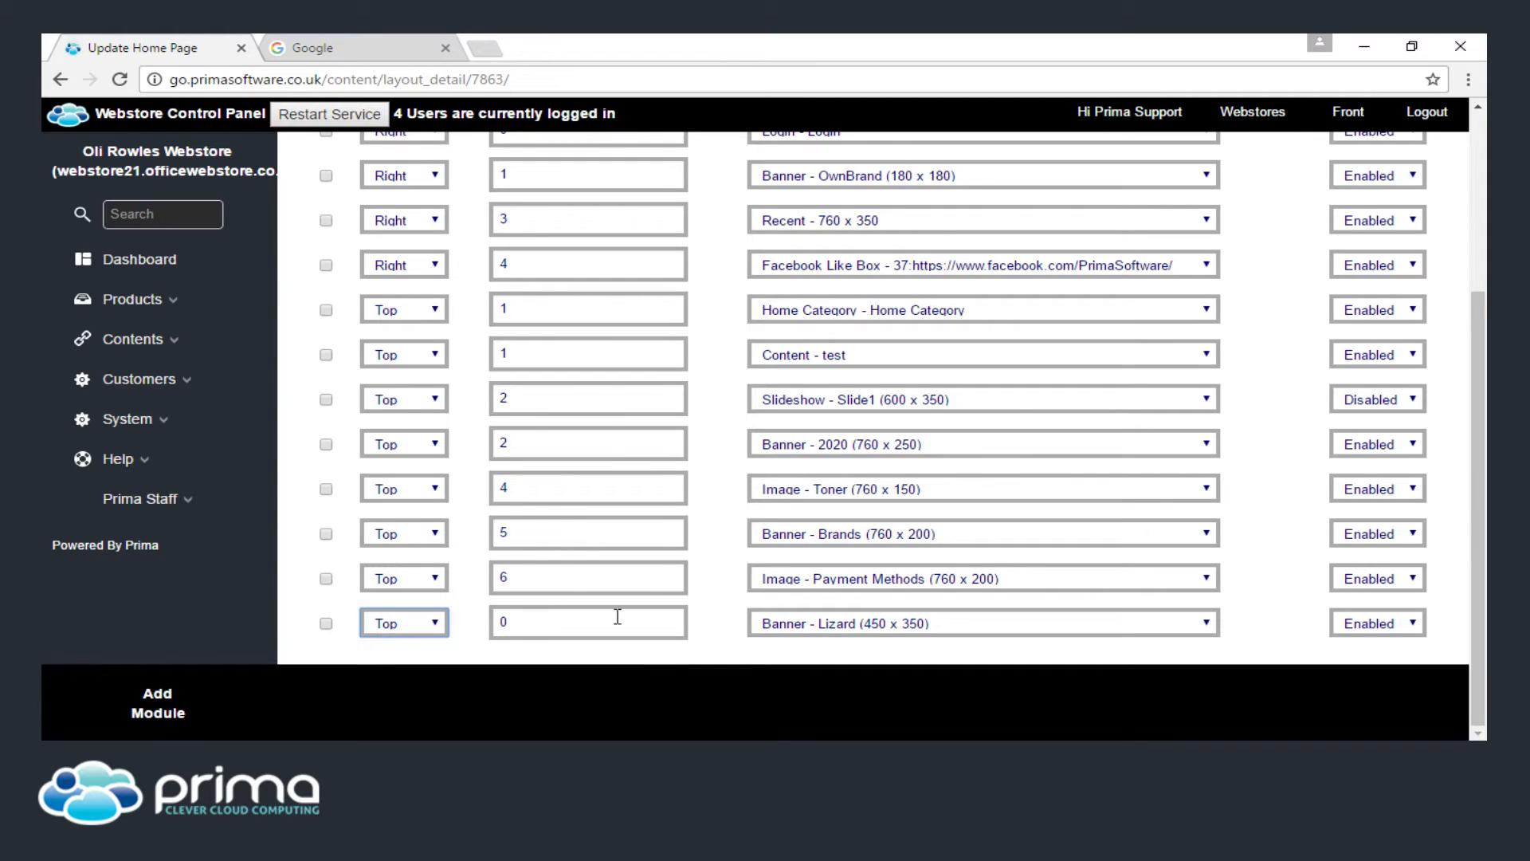
left_click(781, 626)
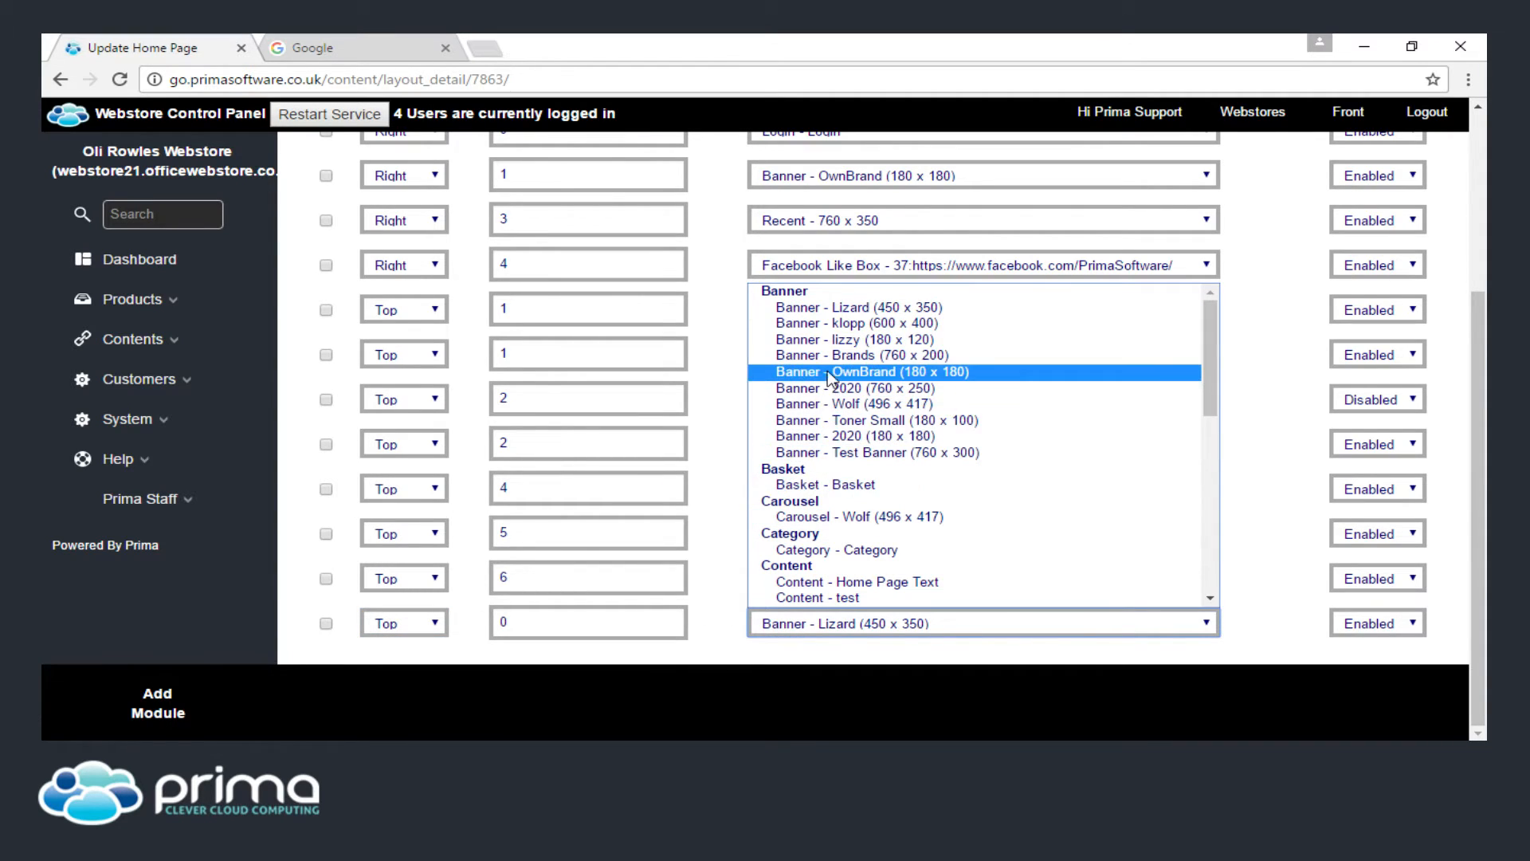
left_click(829, 452)
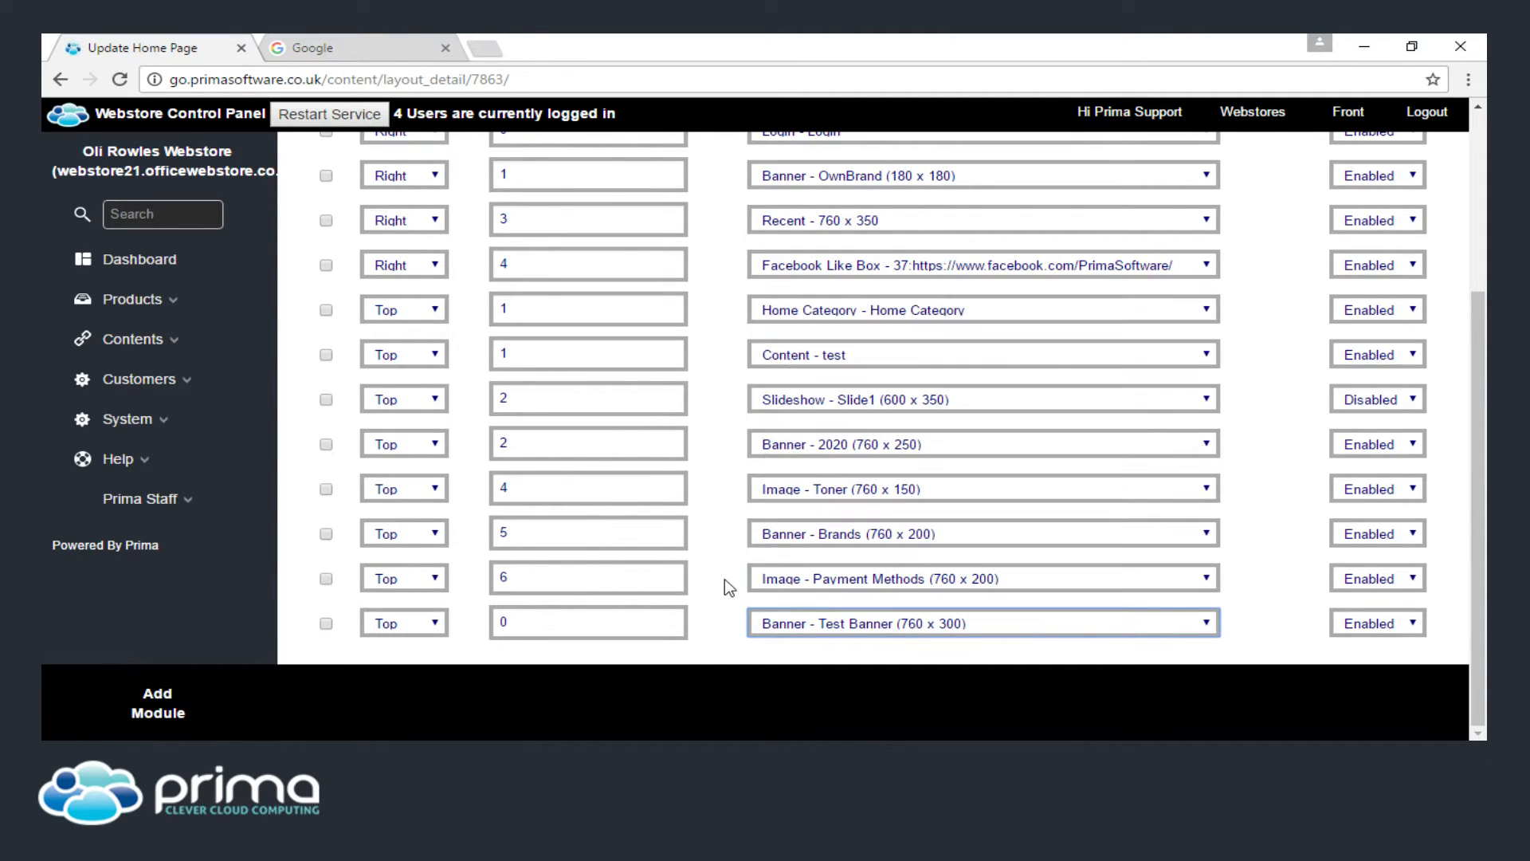
scroll(725, 581, "up", 4)
left_click(404, 210)
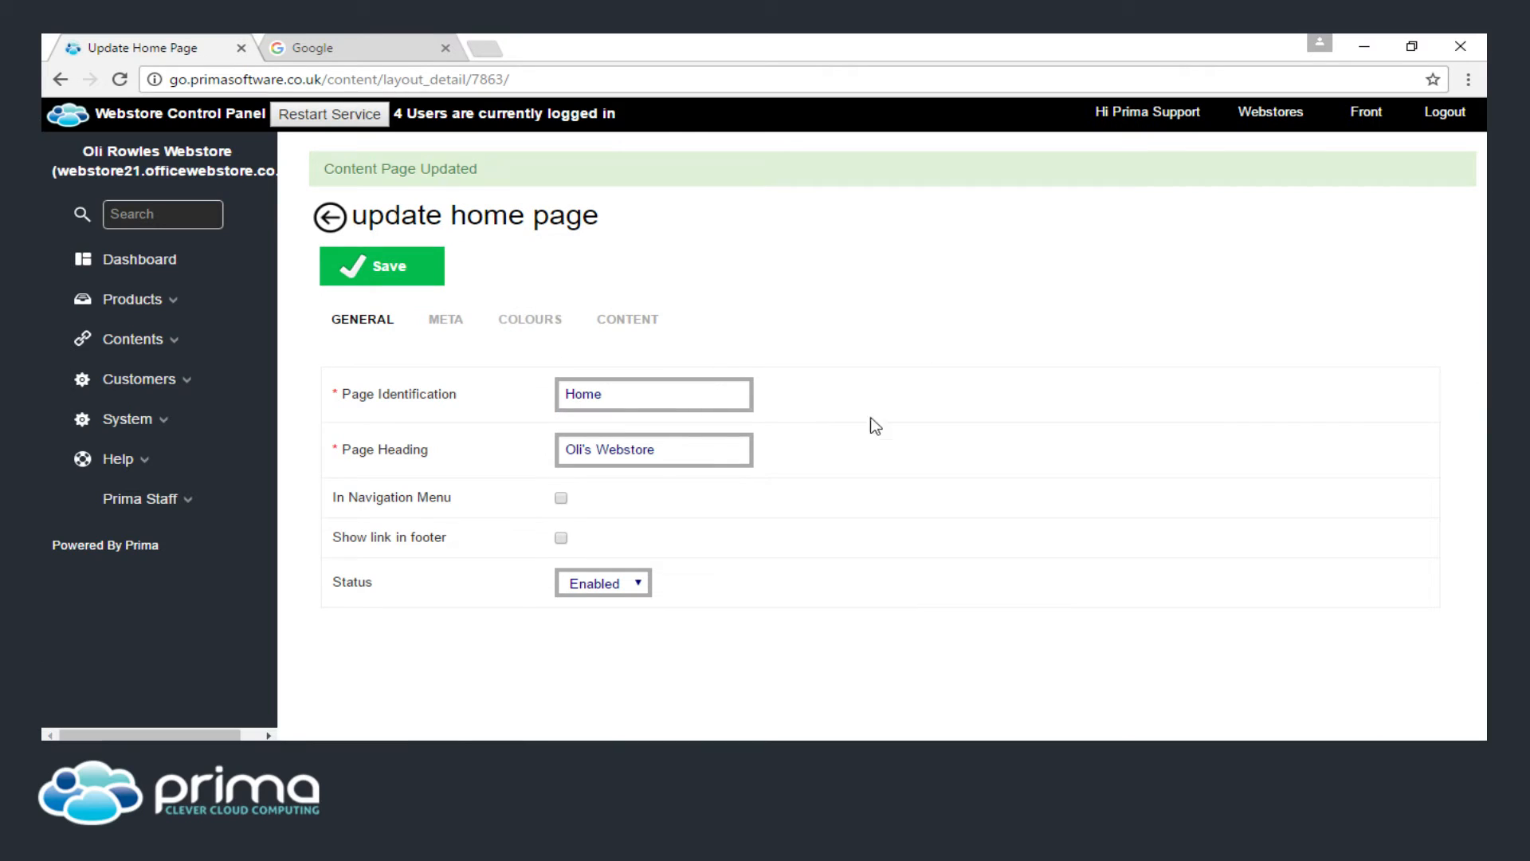
Open the webstore's front end and examine the new banner on the home page.
left_click(1361, 120)
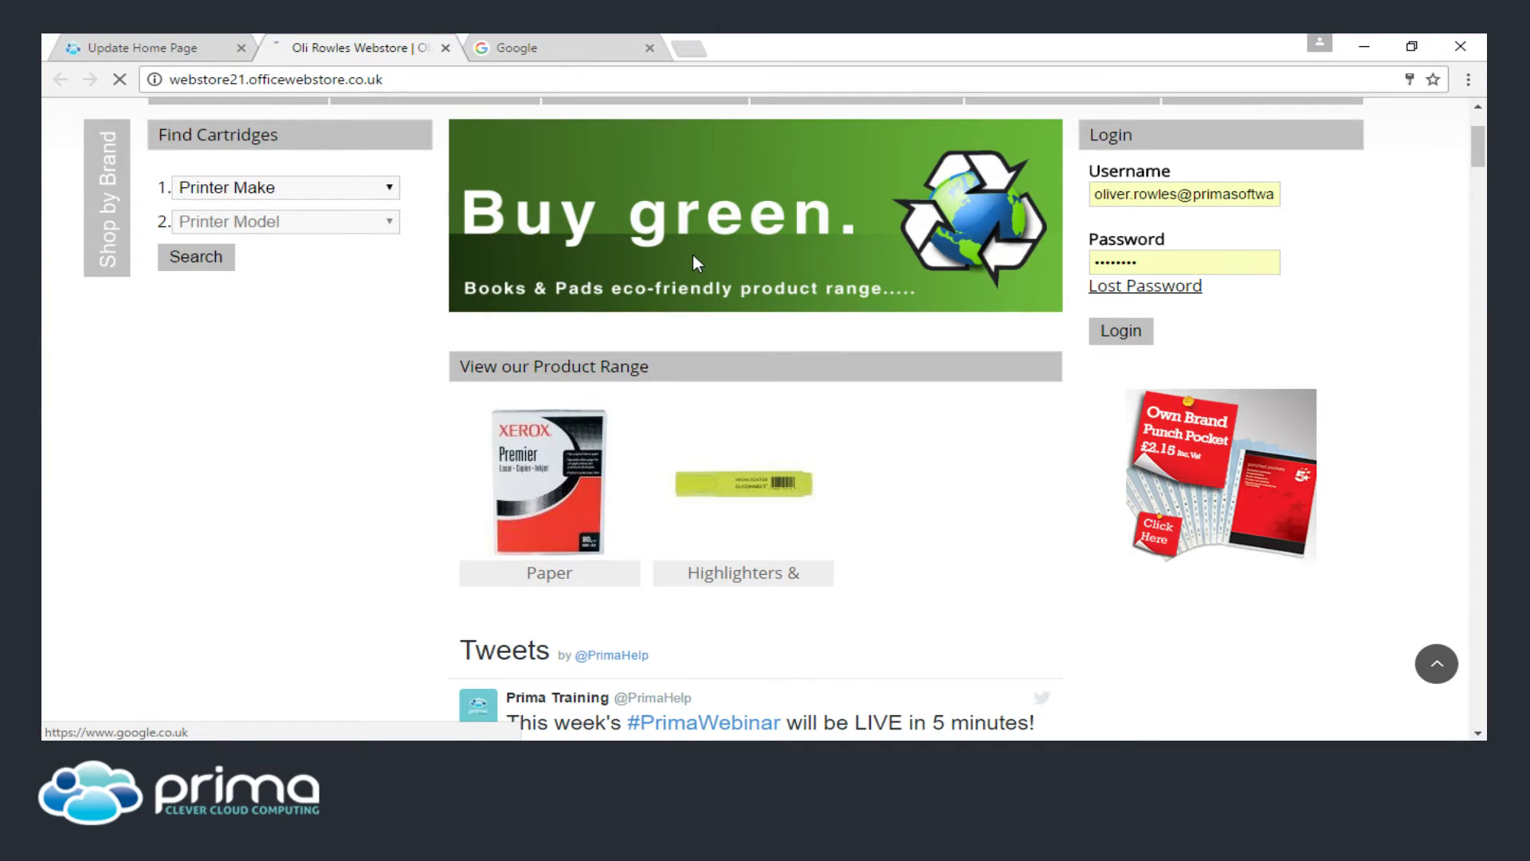
scroll(692, 256, "up", 2)
scroll(694, 263, "up", 1)
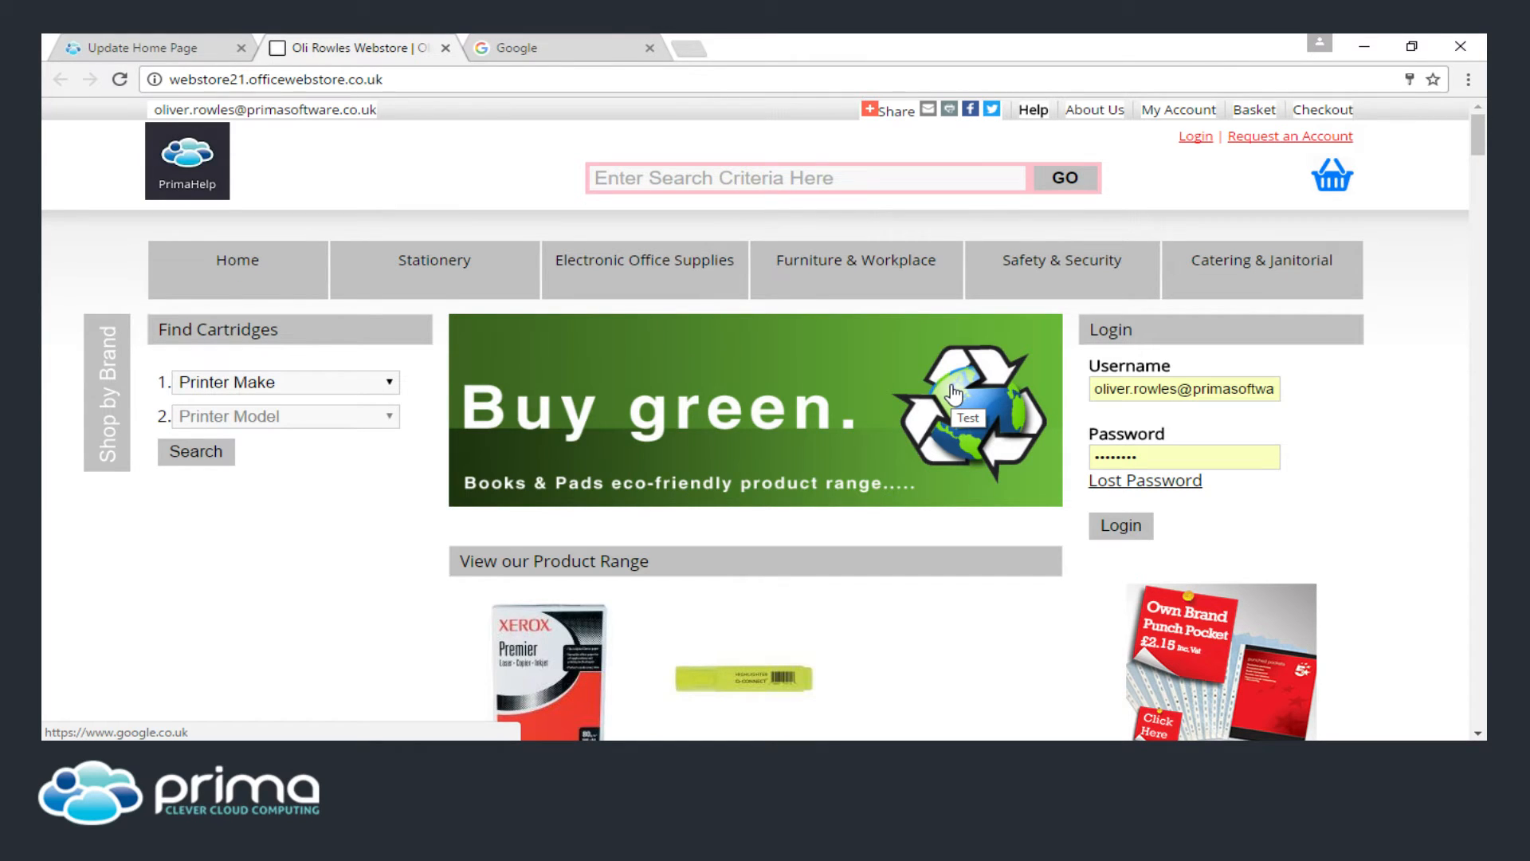
Return to the control panel and start a new image collection named Sliding Banner with status Enabled.
left_click(137, 46)
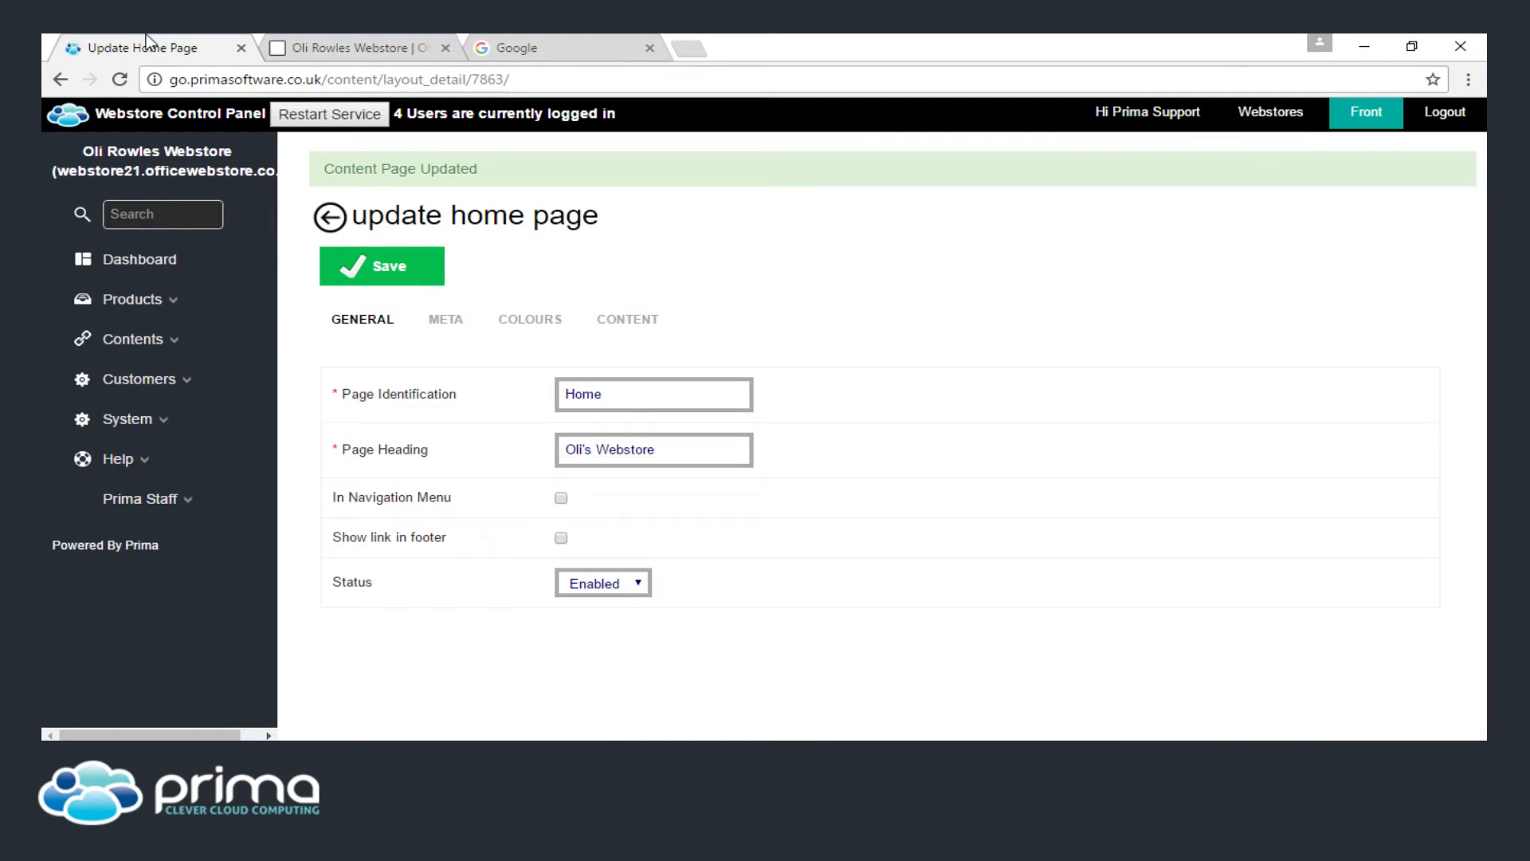
left_click(137, 354)
left_click(125, 460)
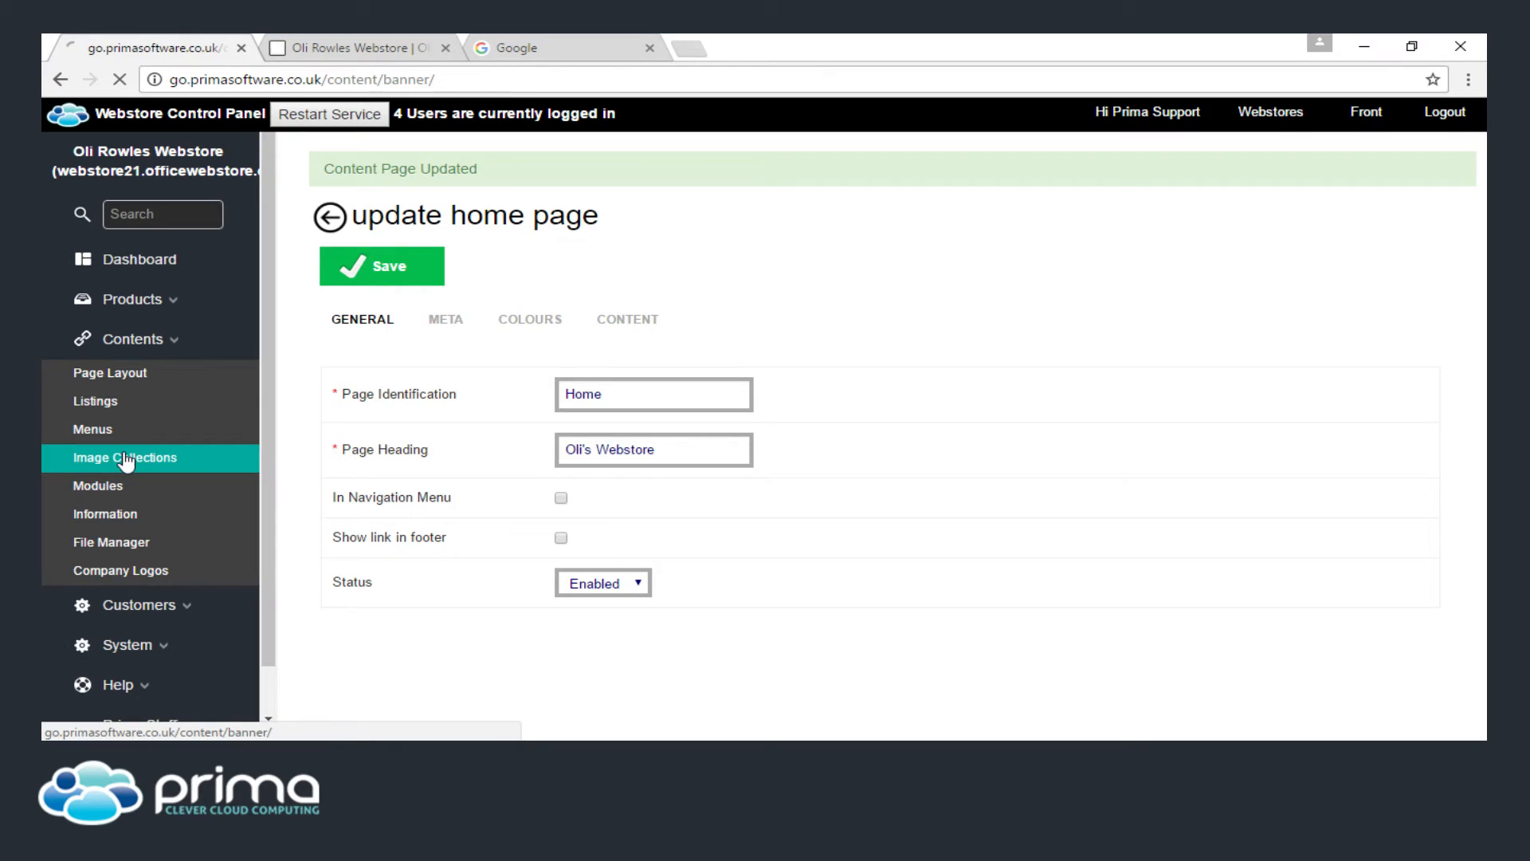
scroll(370, 343, "down", 2)
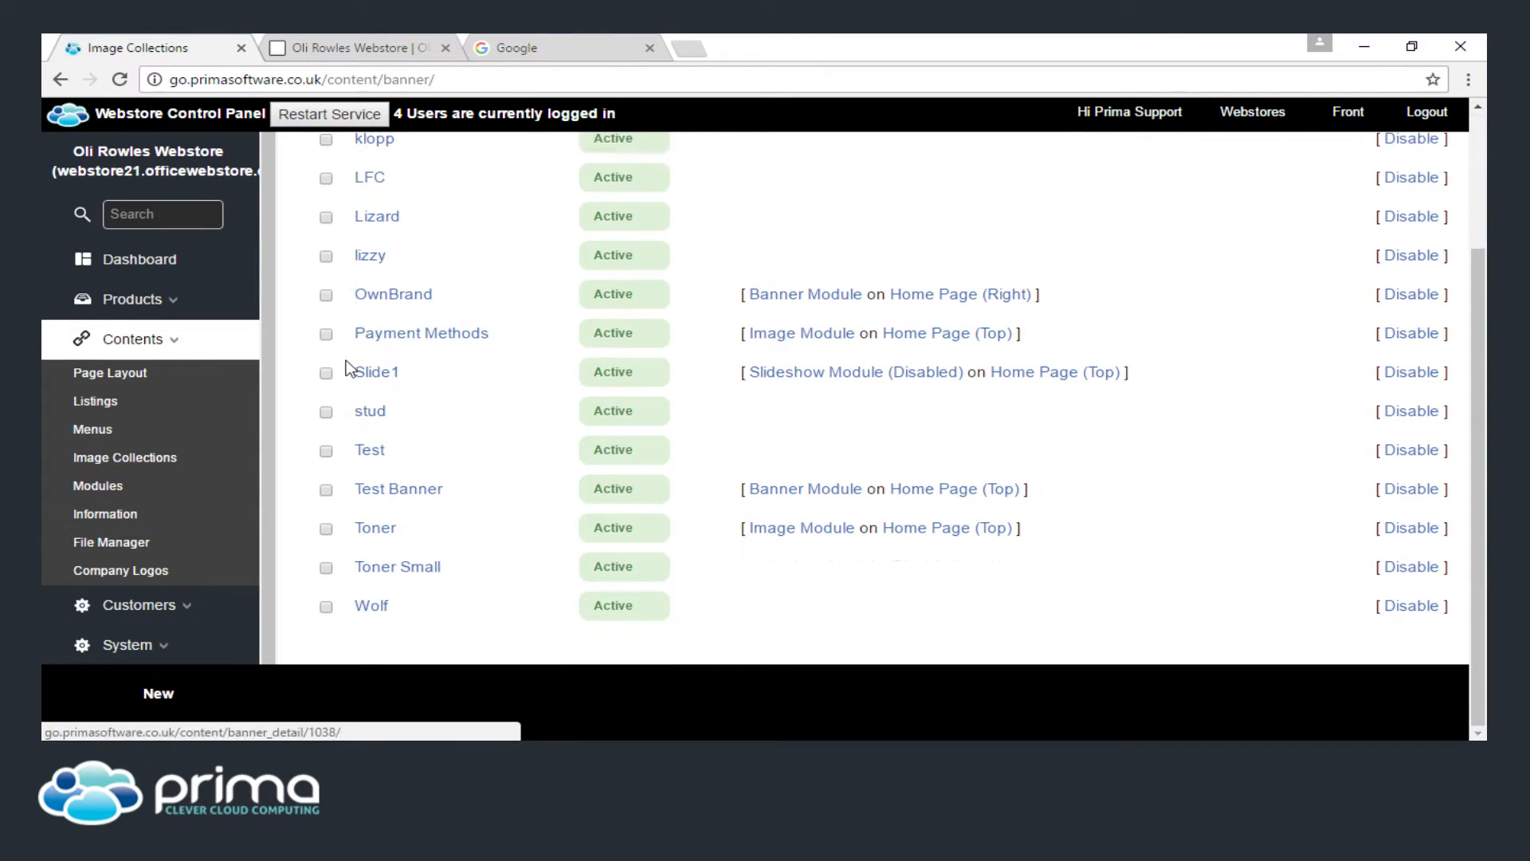
left_click(155, 713)
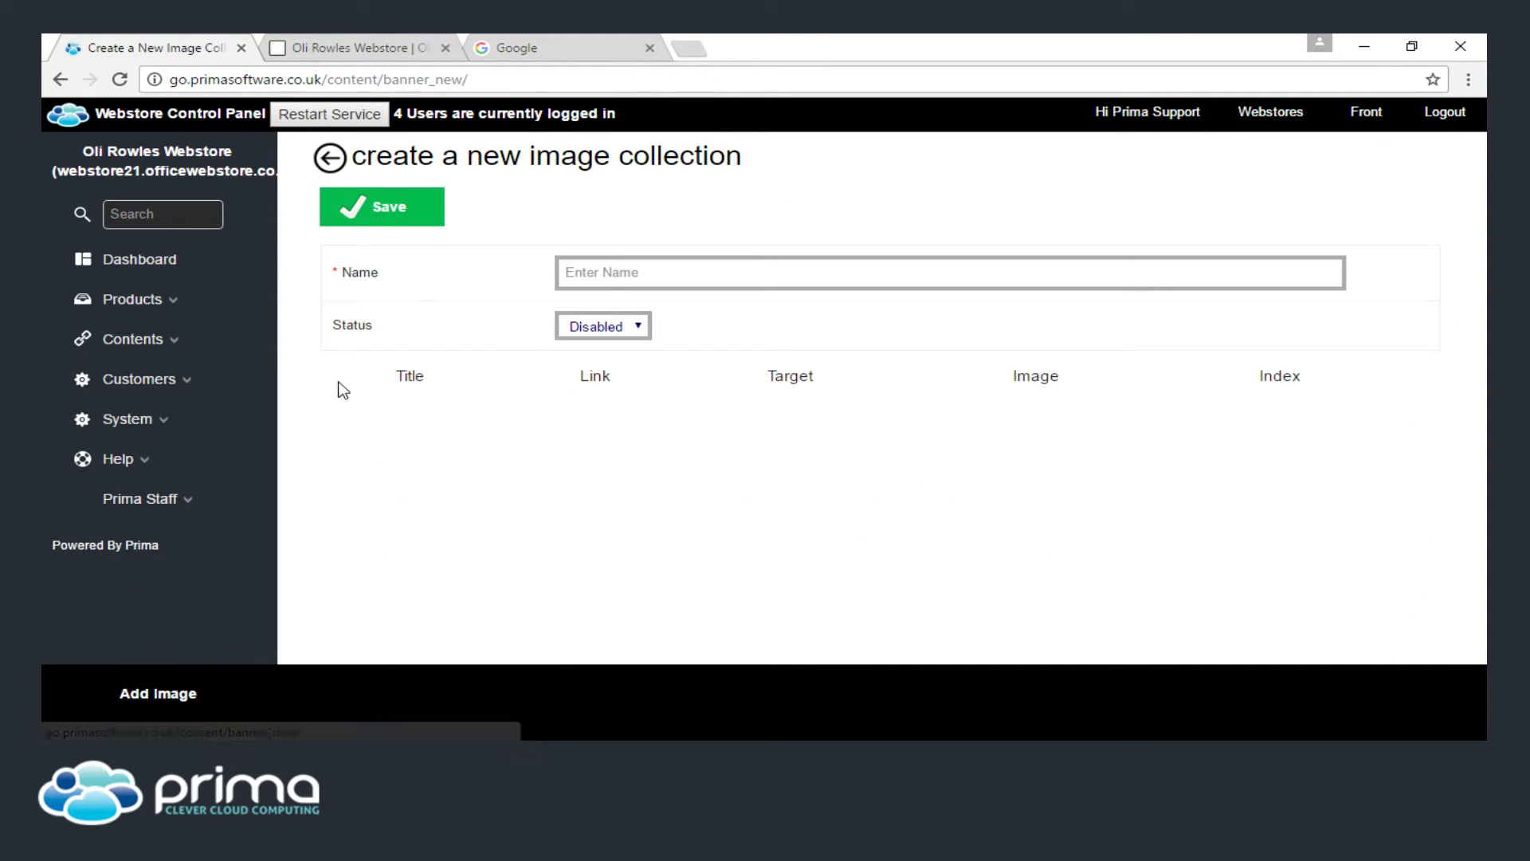
left_click(572, 268)
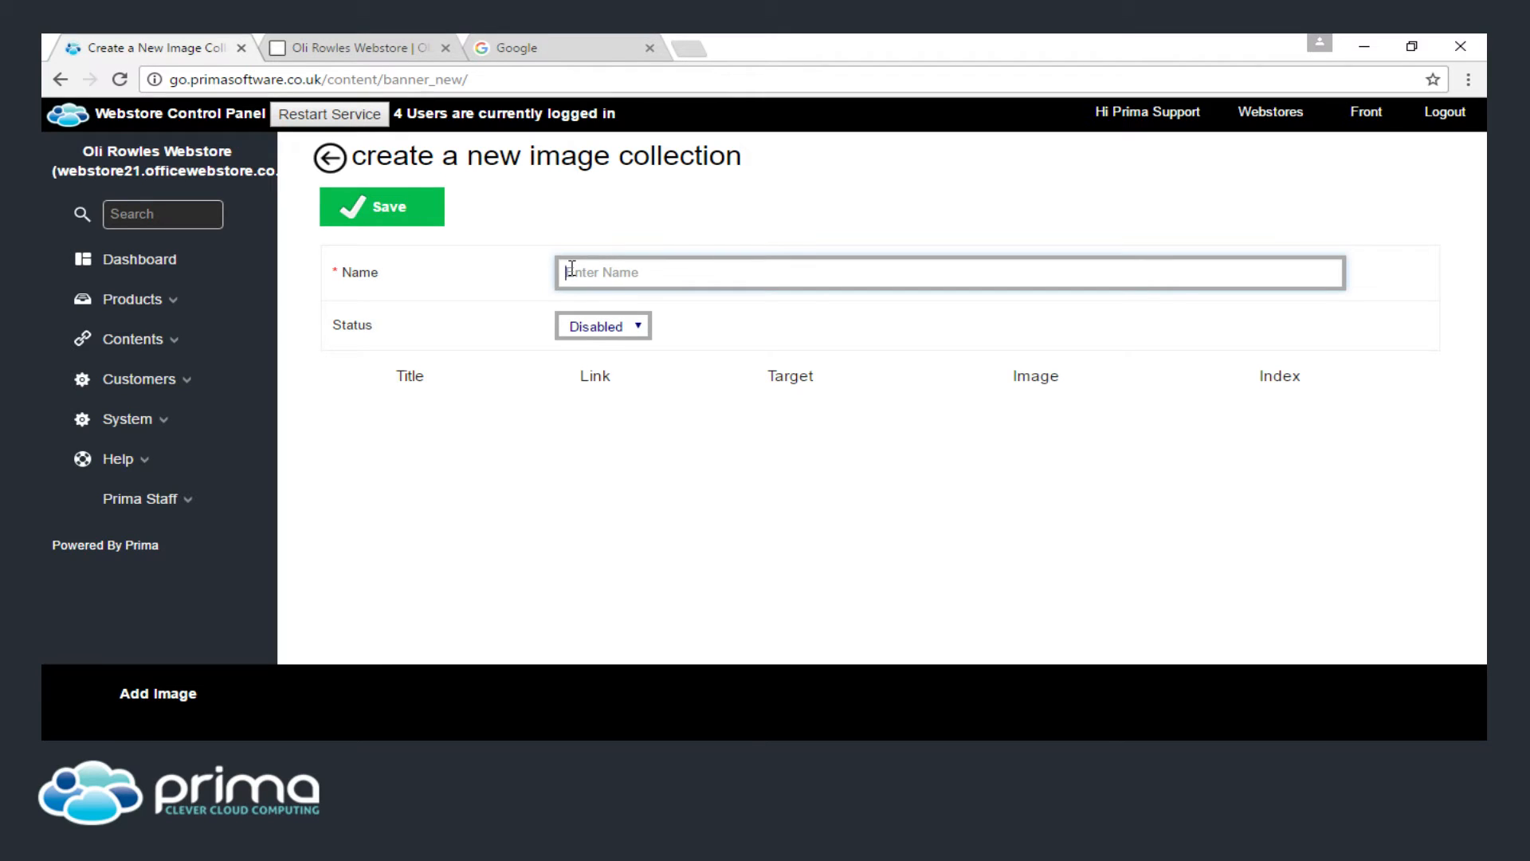
type("Sliding #b")
key("BackSpace")
type("Banner")
left_click(591, 328)
left_click(586, 351)
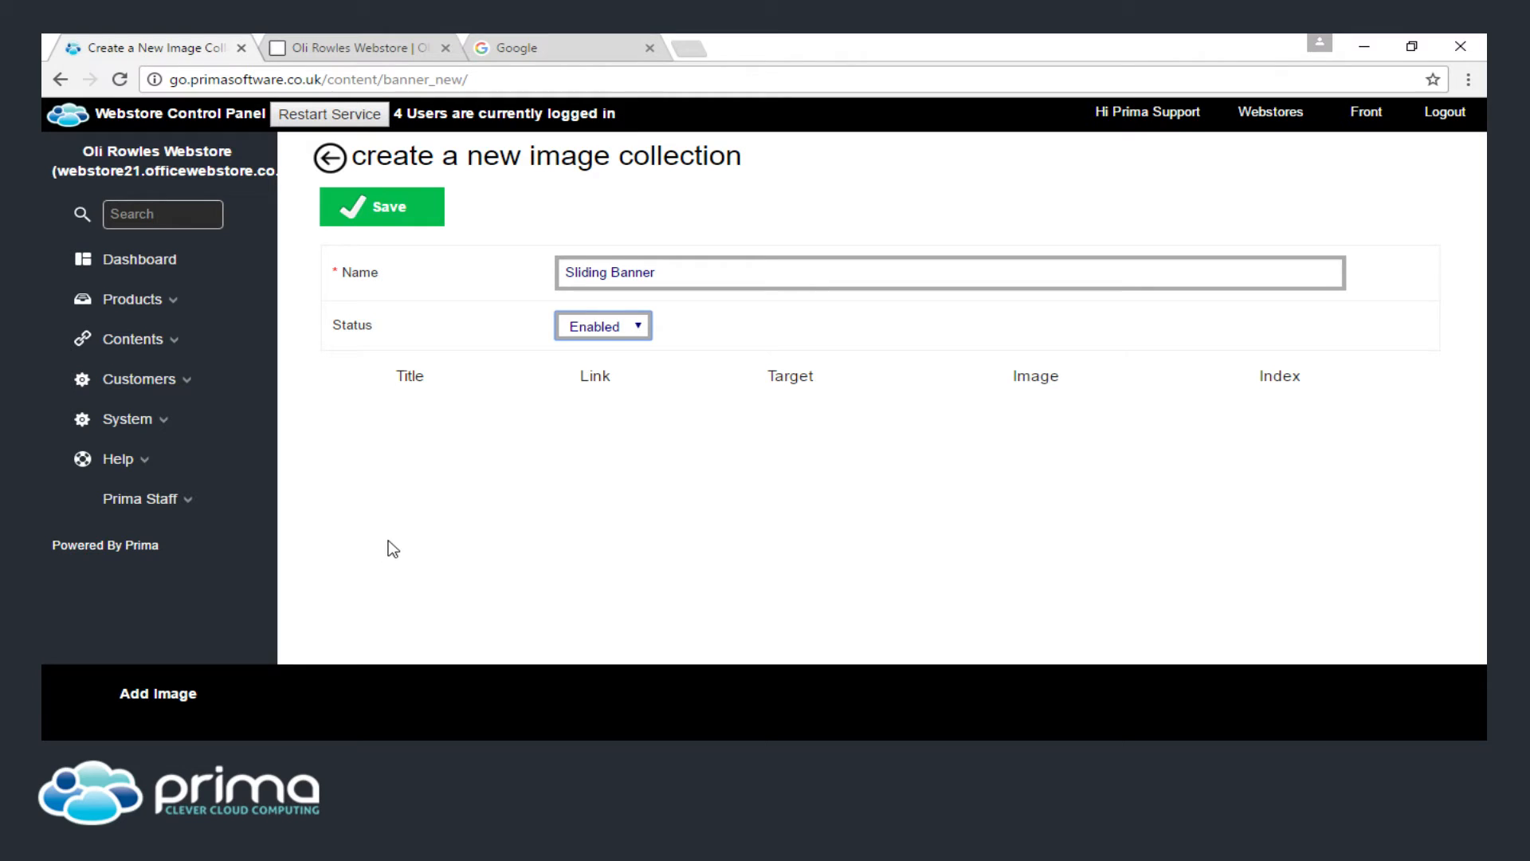
Add two image entries to the Sliding Banner collection and assign buygreen.jpg to the first one.
left_click(171, 709)
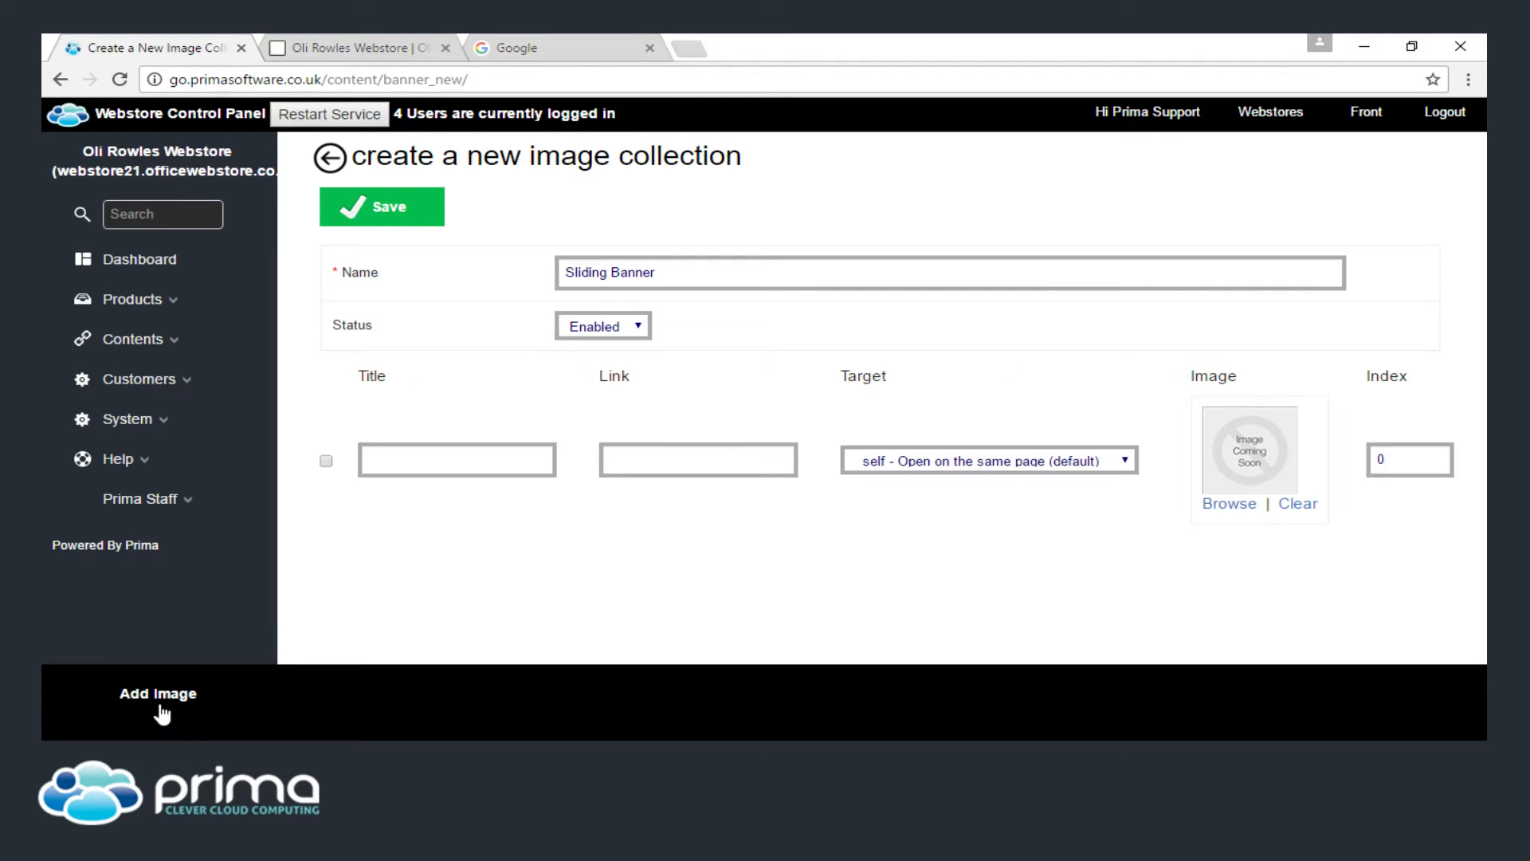
left_click(163, 706)
left_click(1195, 482)
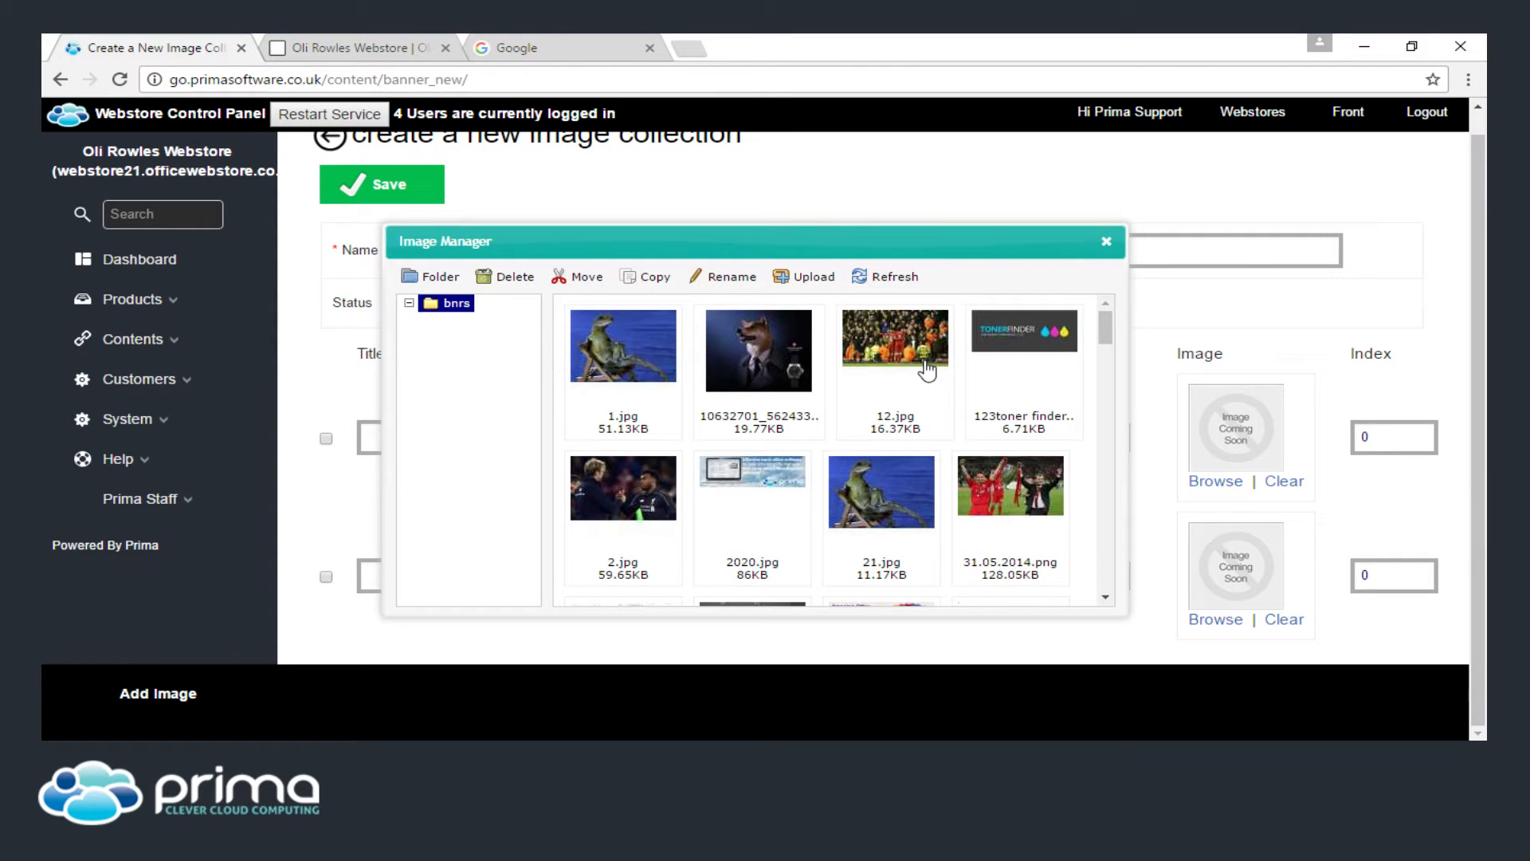
left_click(807, 279)
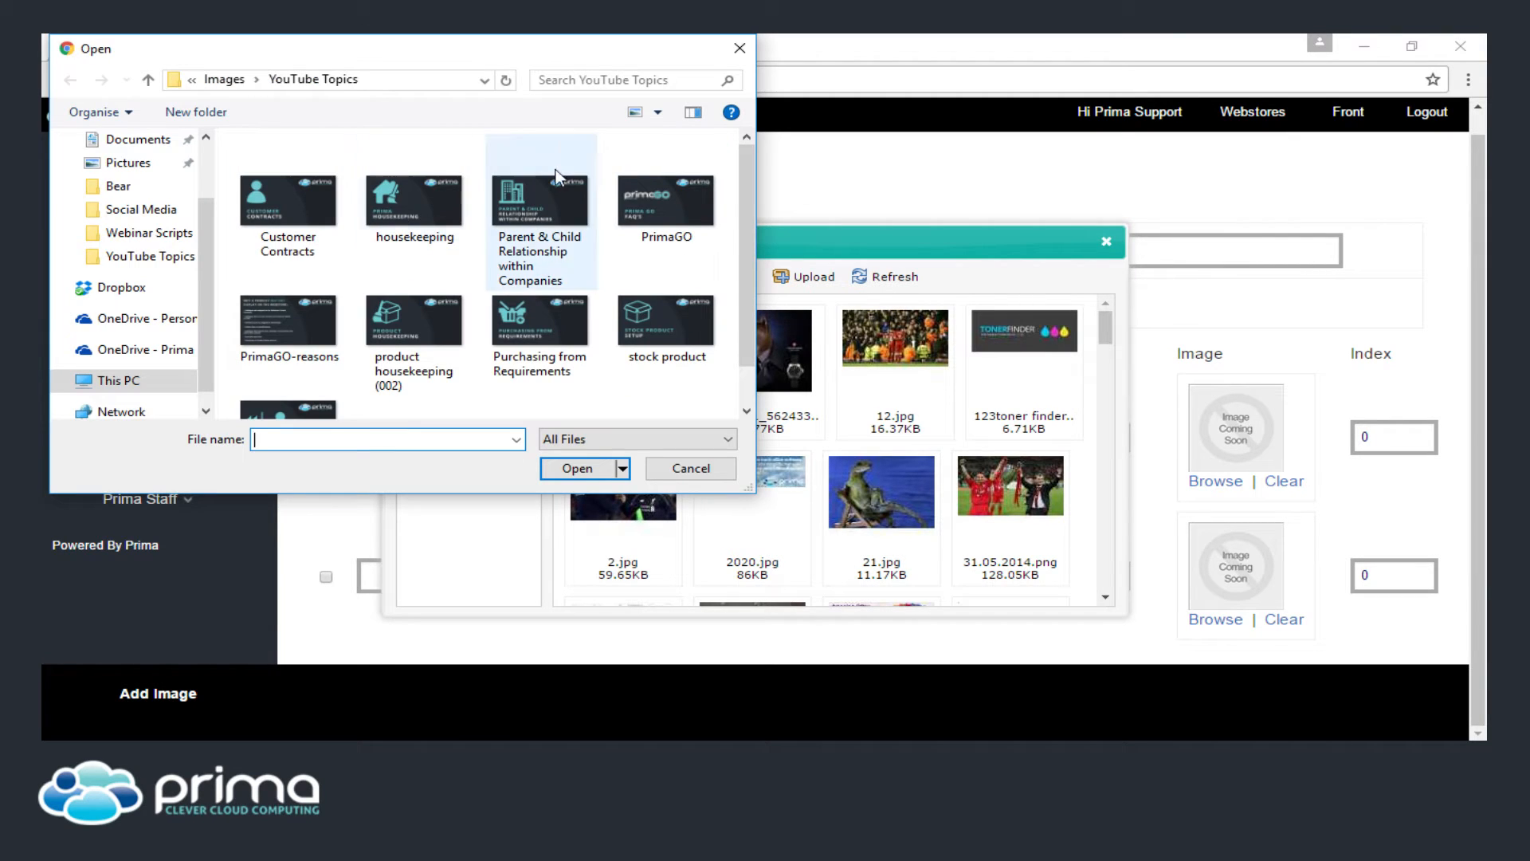
left_click(740, 48)
left_click_drag(1102, 324, 1106, 341)
scroll(1112, 360, "down", 2)
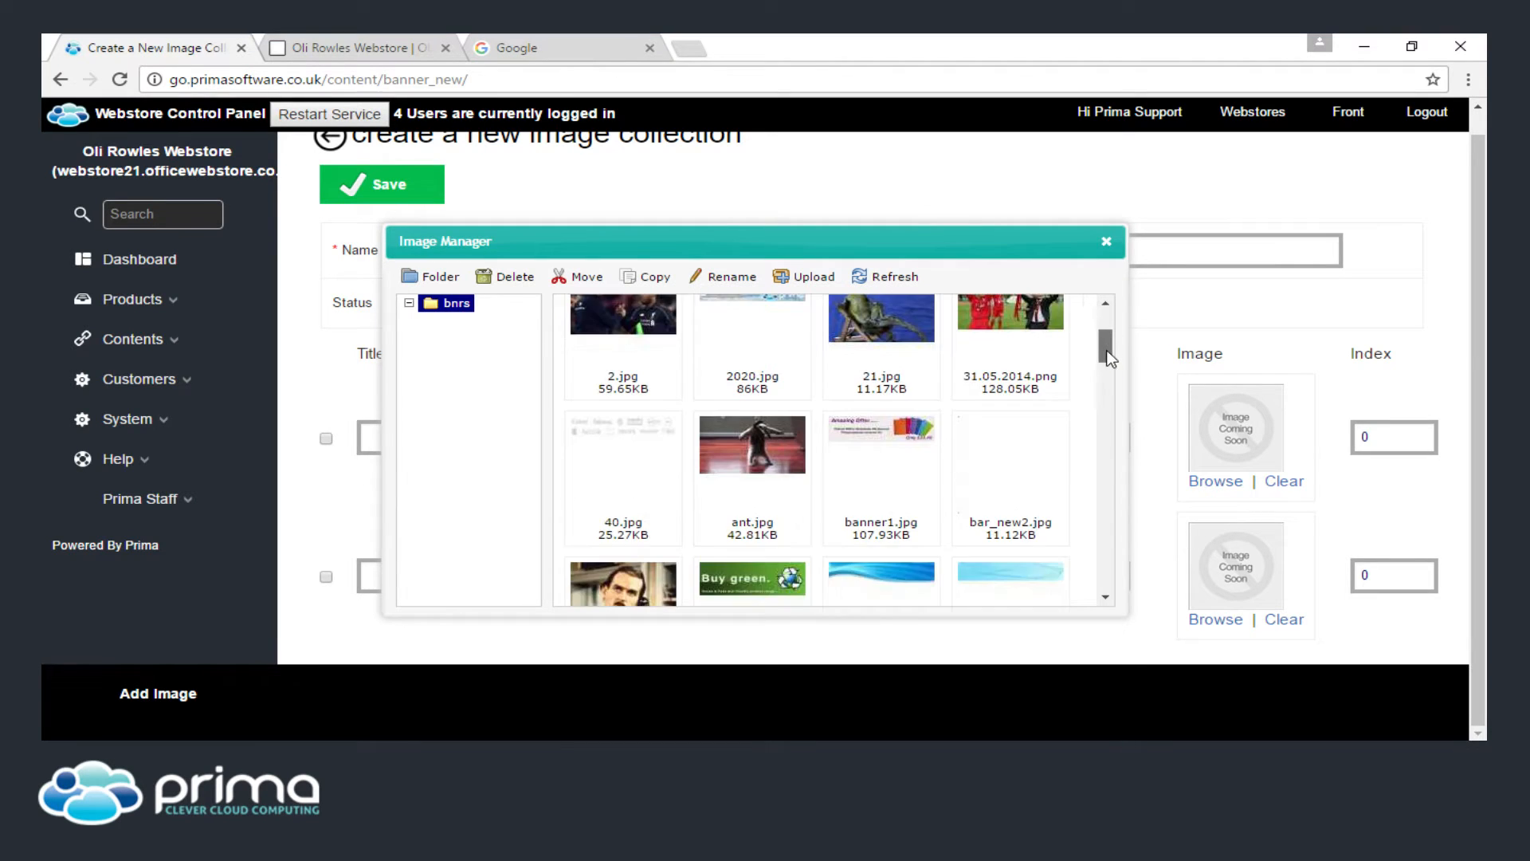
double_click(735, 504)
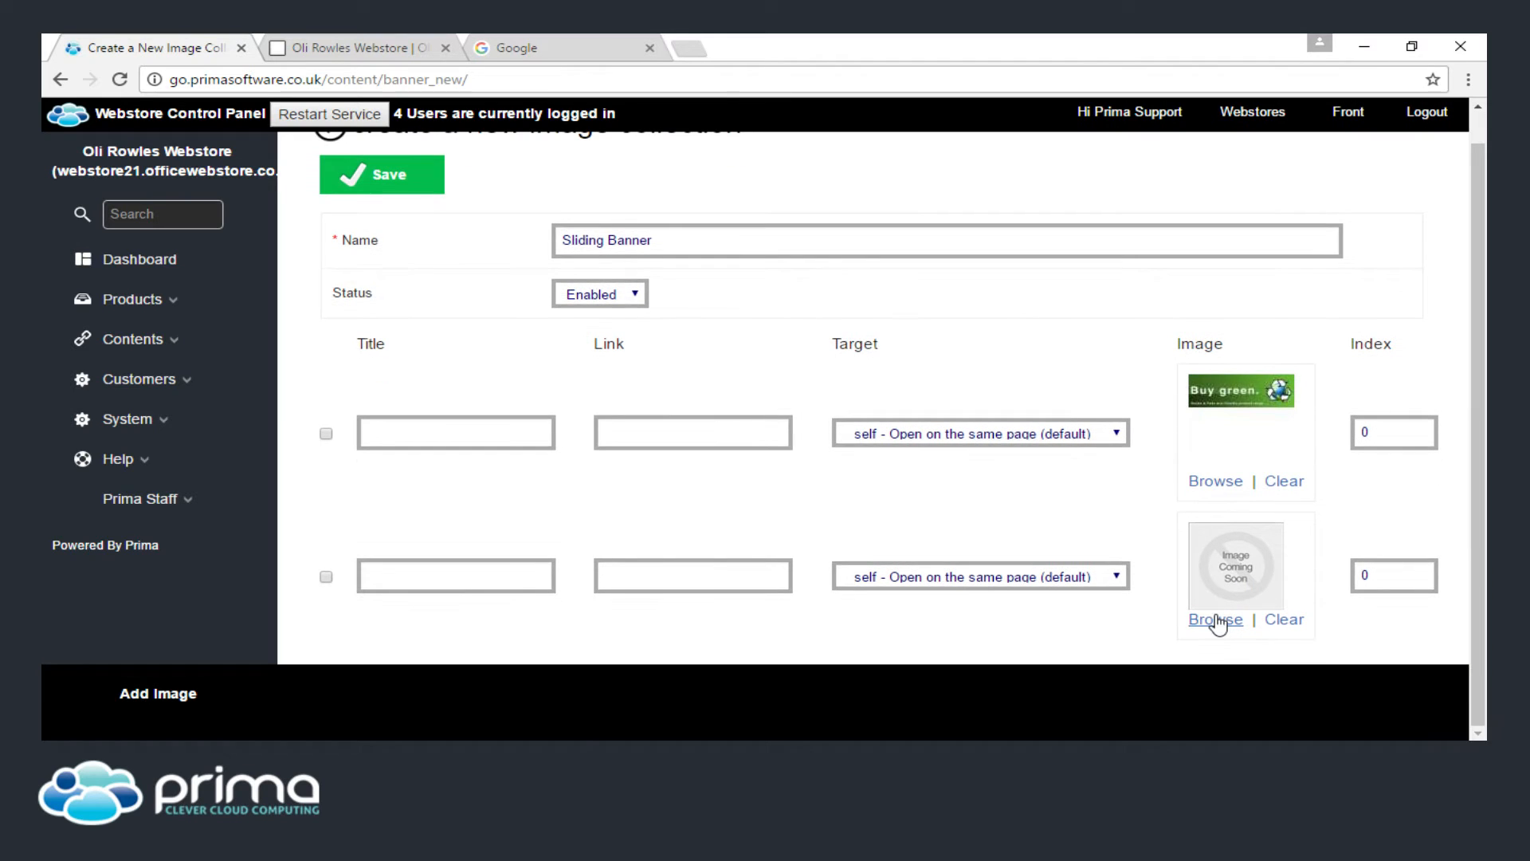
Assign 2020.jpg to the collection's second image entry and save the image collection.
left_click(1217, 621)
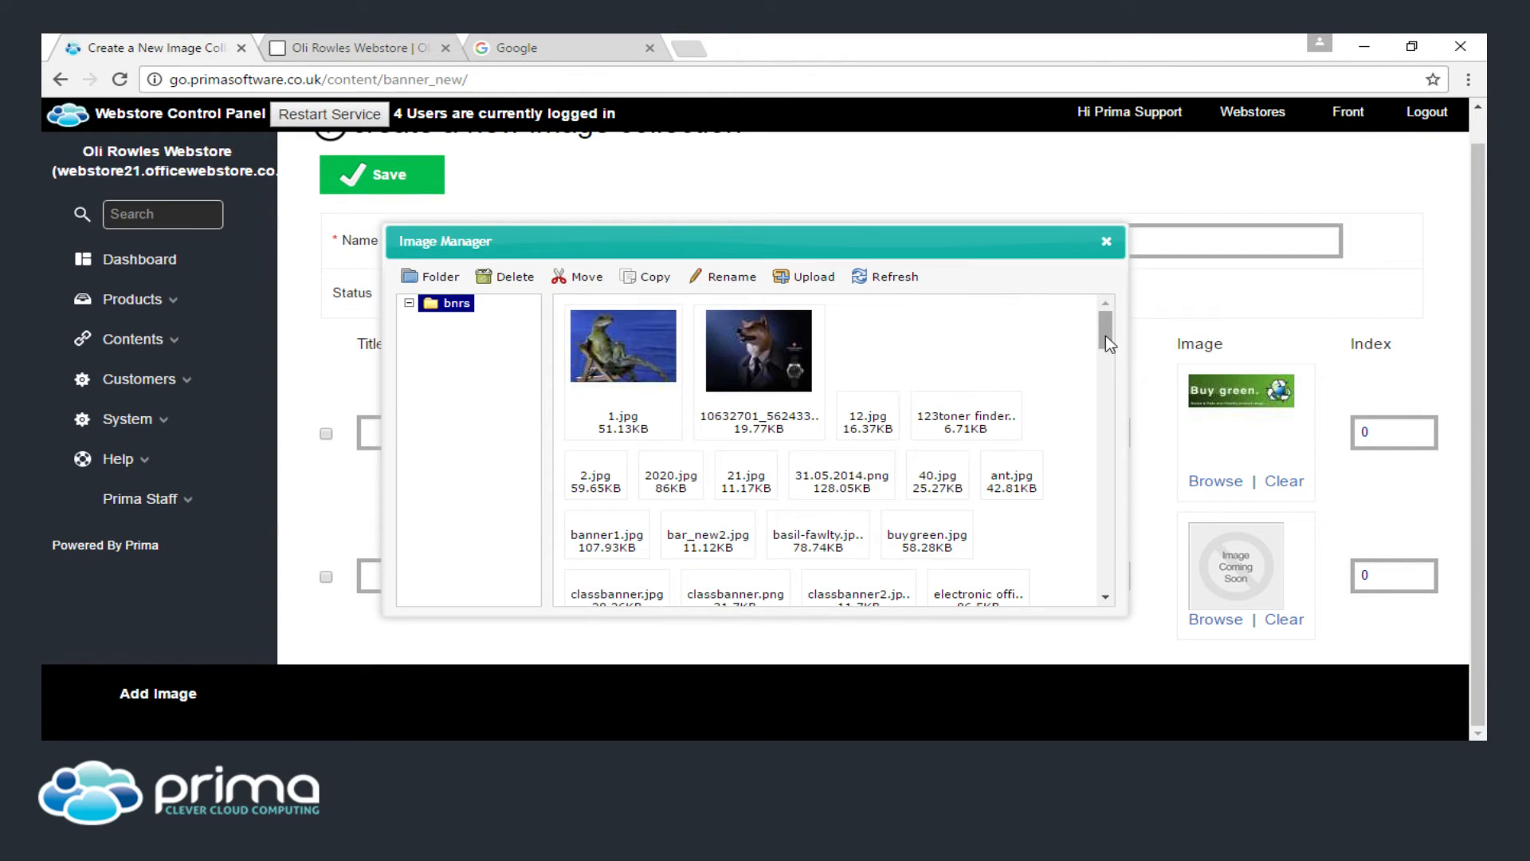
scroll(1104, 341, "down", 2)
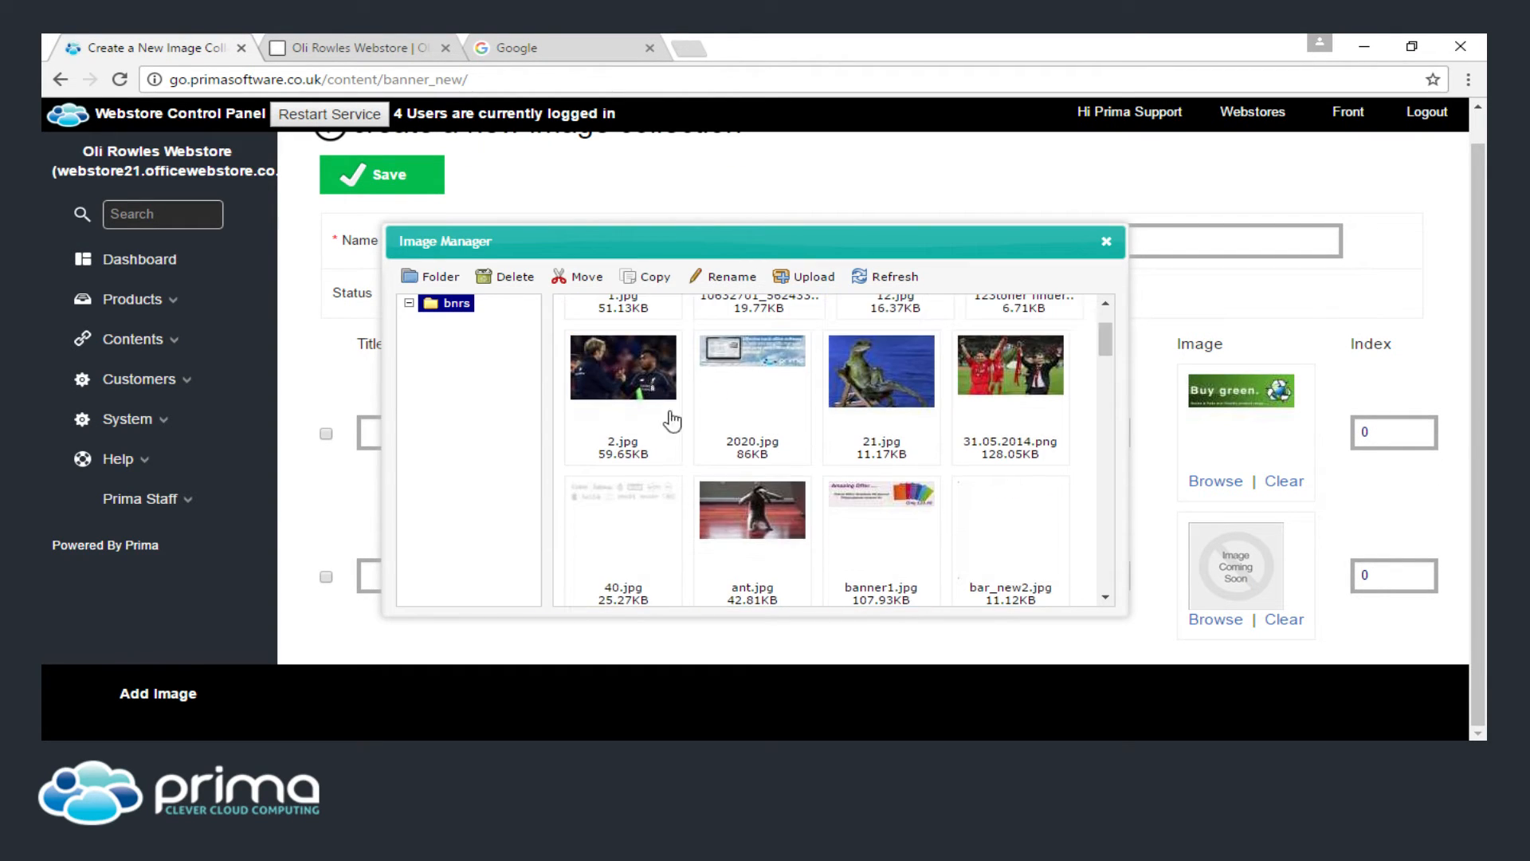
double_click(718, 368)
scroll(853, 478, "down", 1)
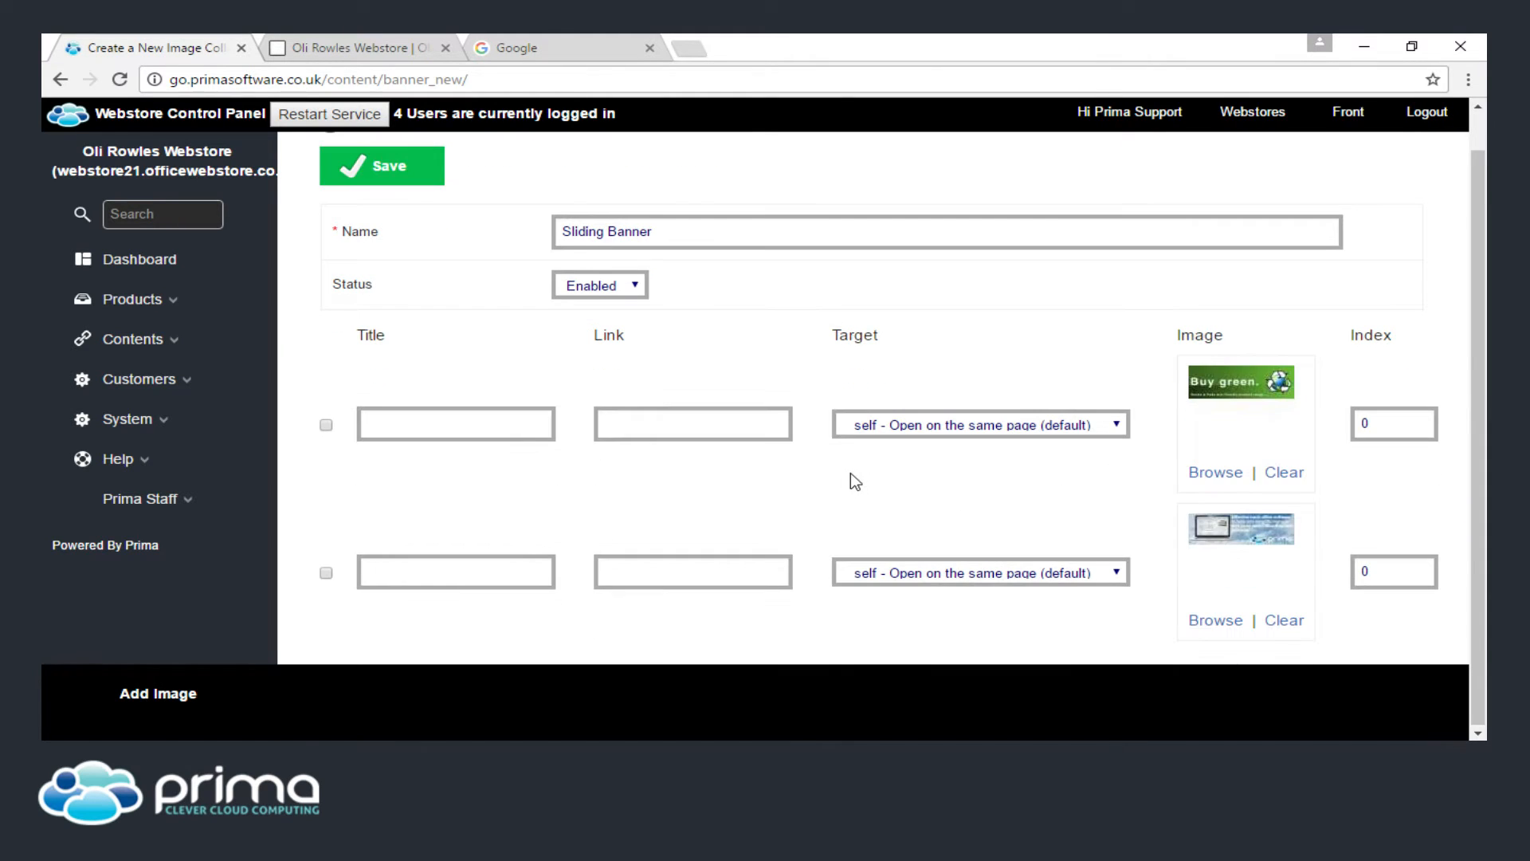
scroll(488, 369, "up", 1)
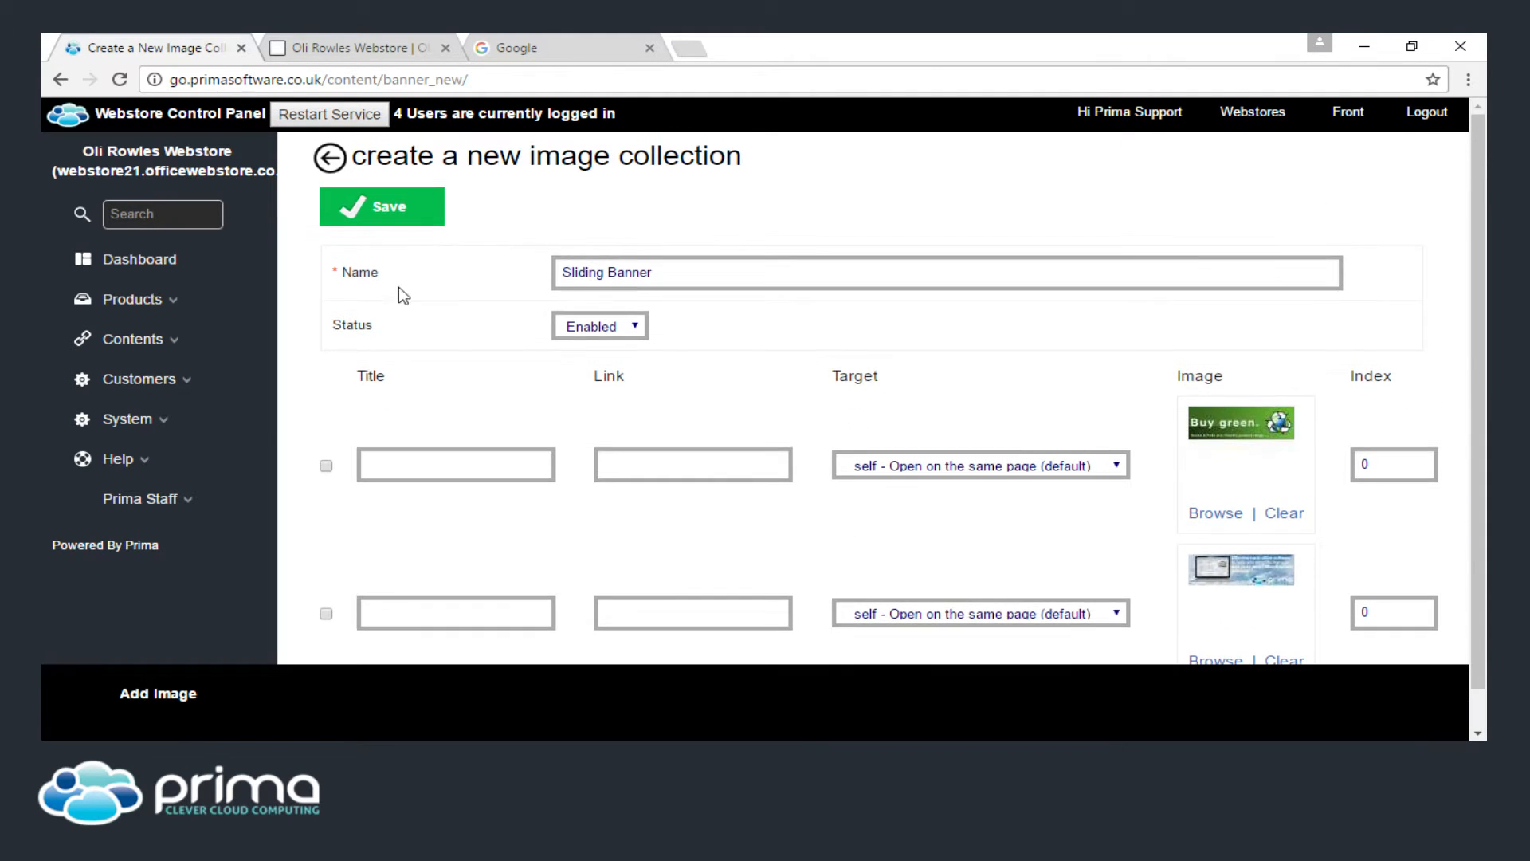
left_click(392, 219)
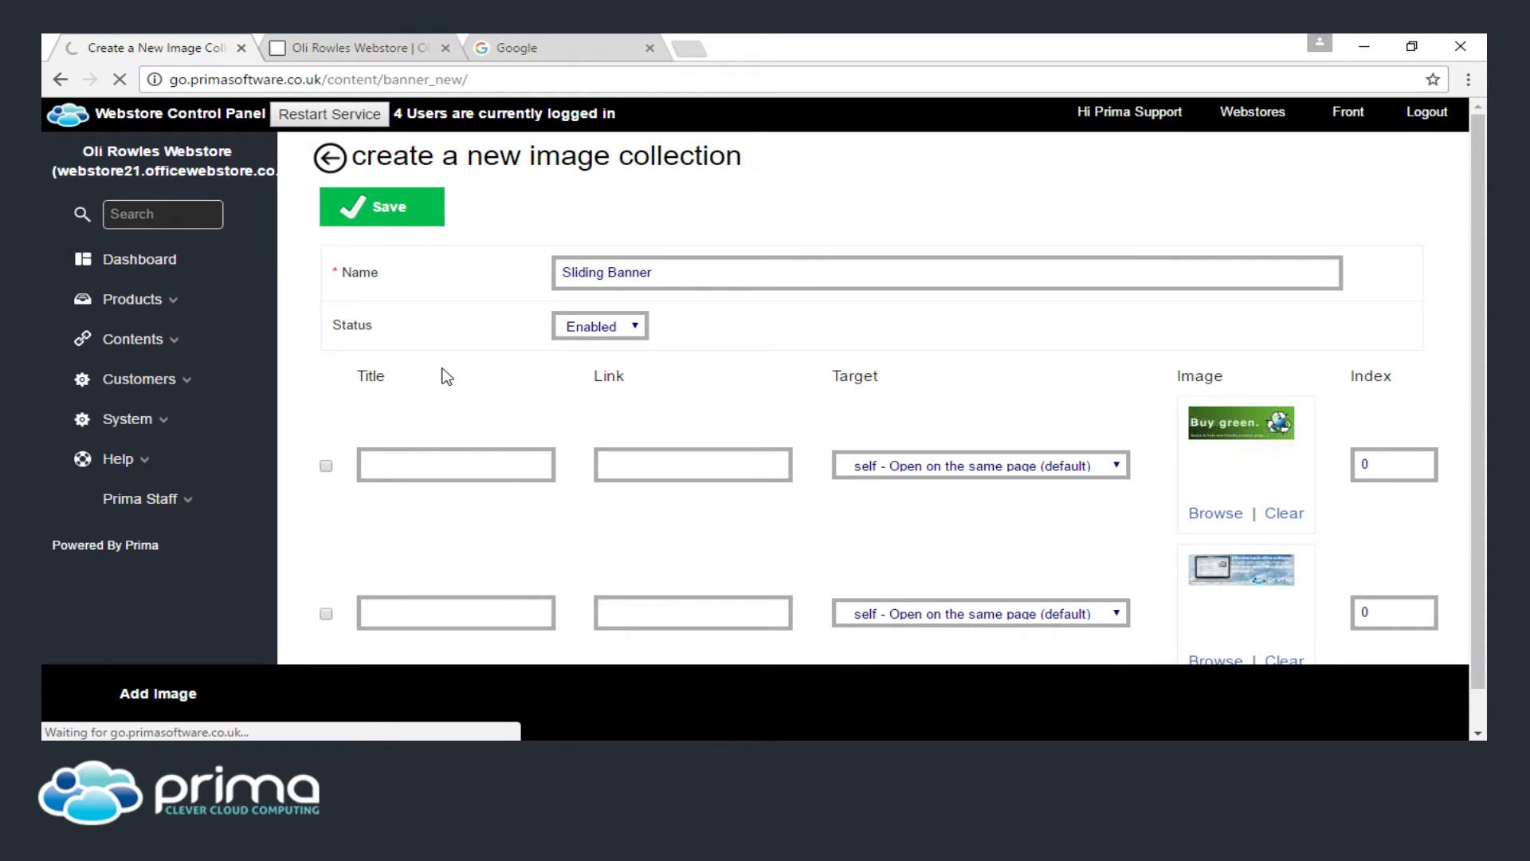
Open the Slideshow module's settings and add a slideshow entry that uses the Sliding Banner image collection.
left_click(203, 343)
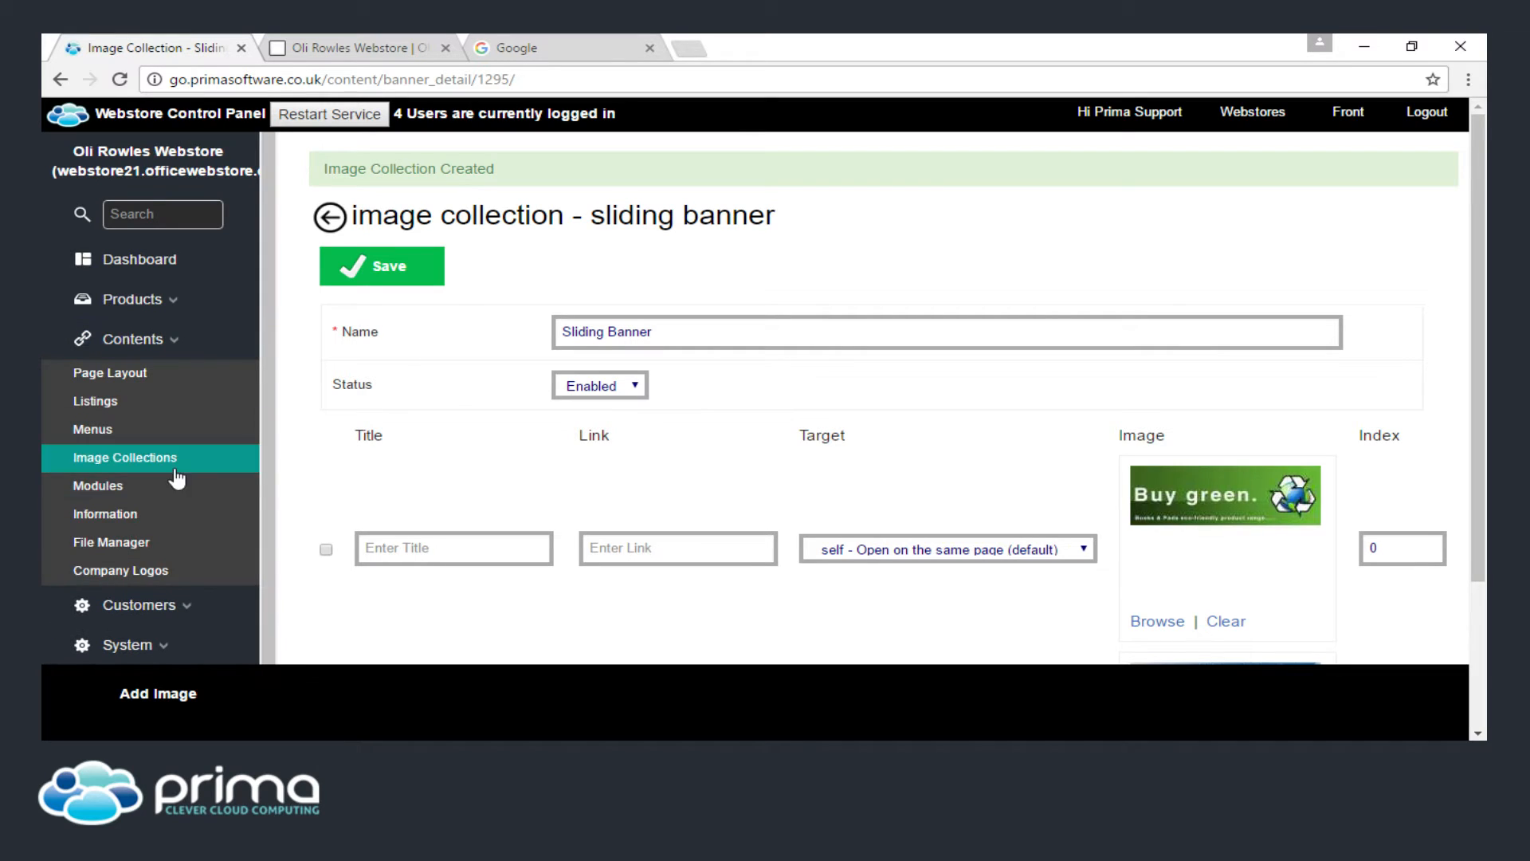
left_click(167, 495)
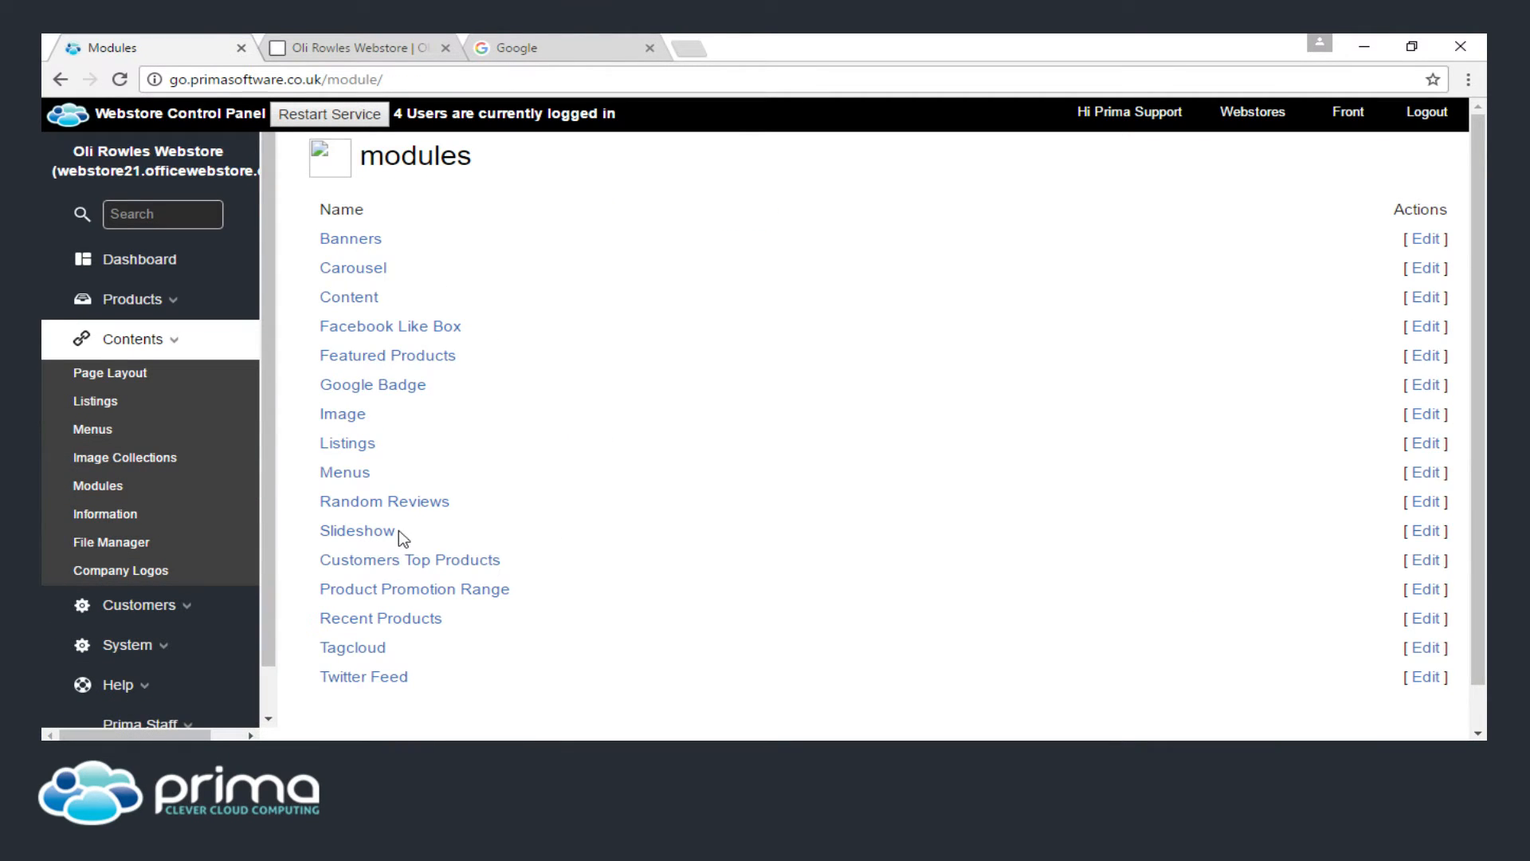
left_click(349, 540)
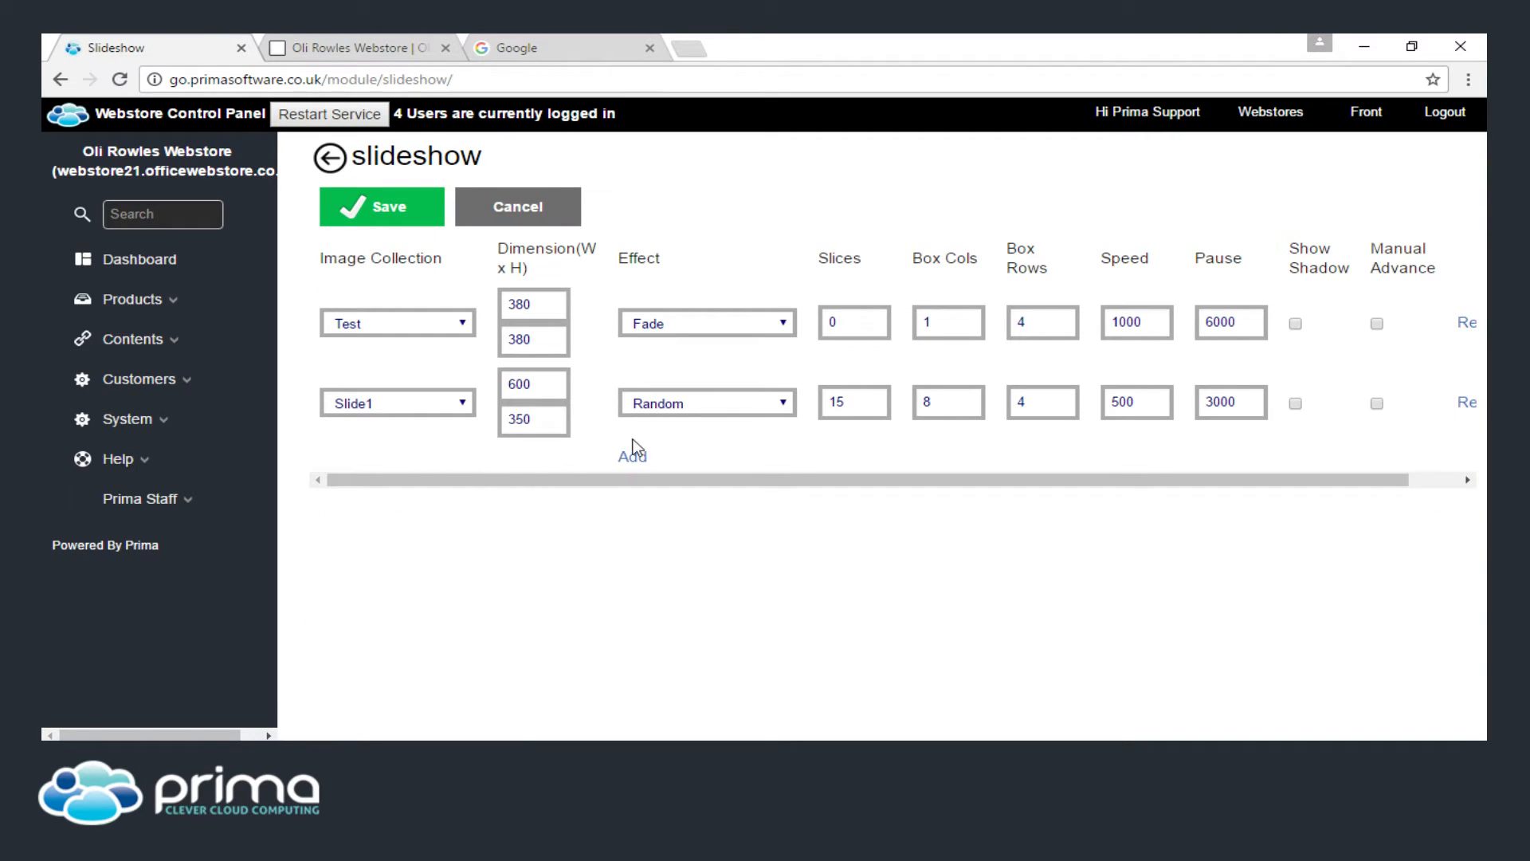
left_click(634, 458)
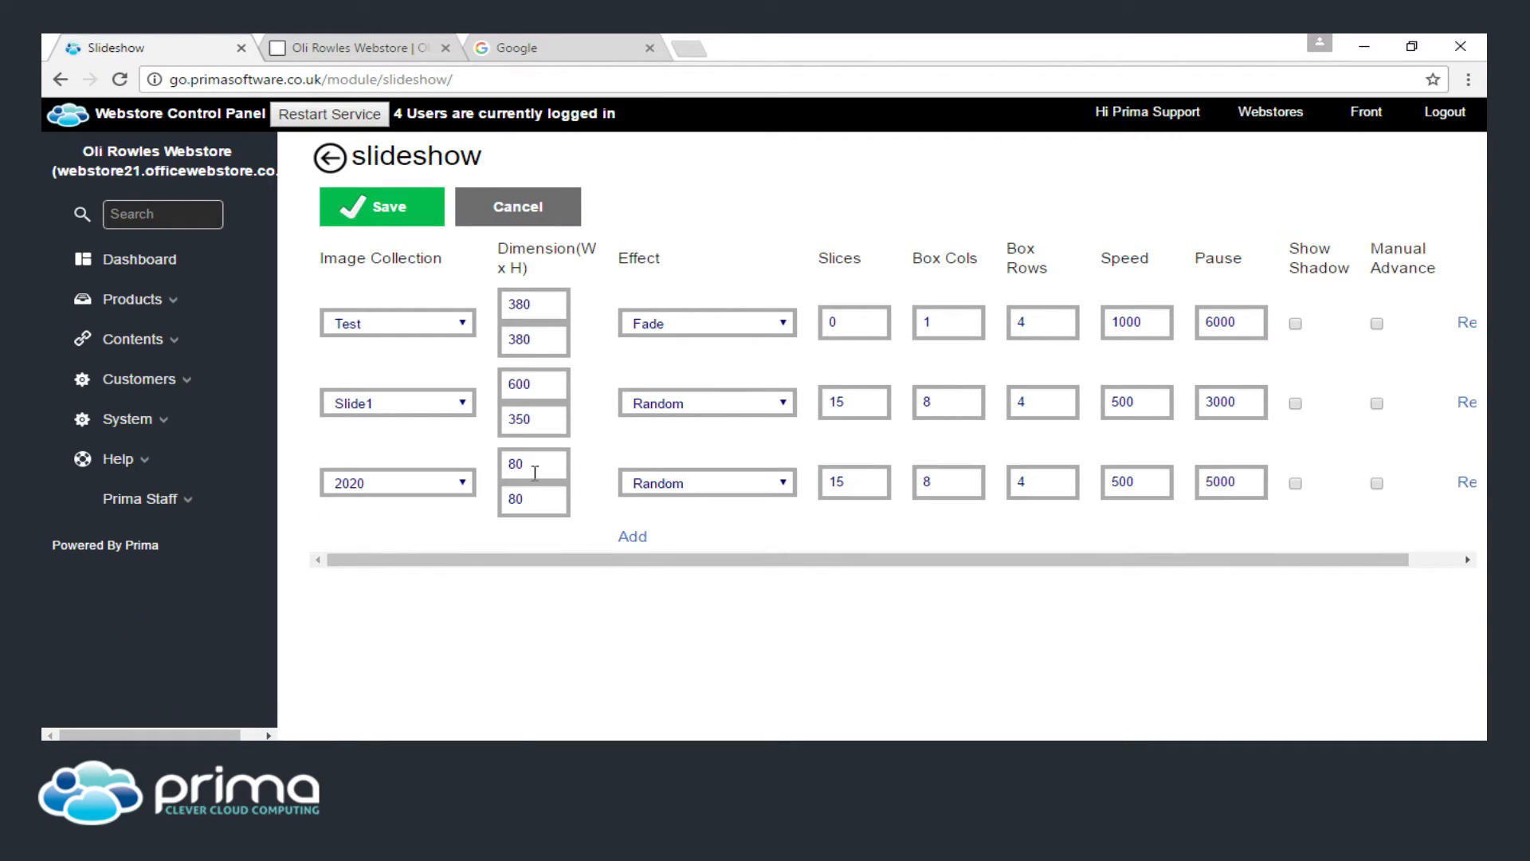
left_click(461, 483)
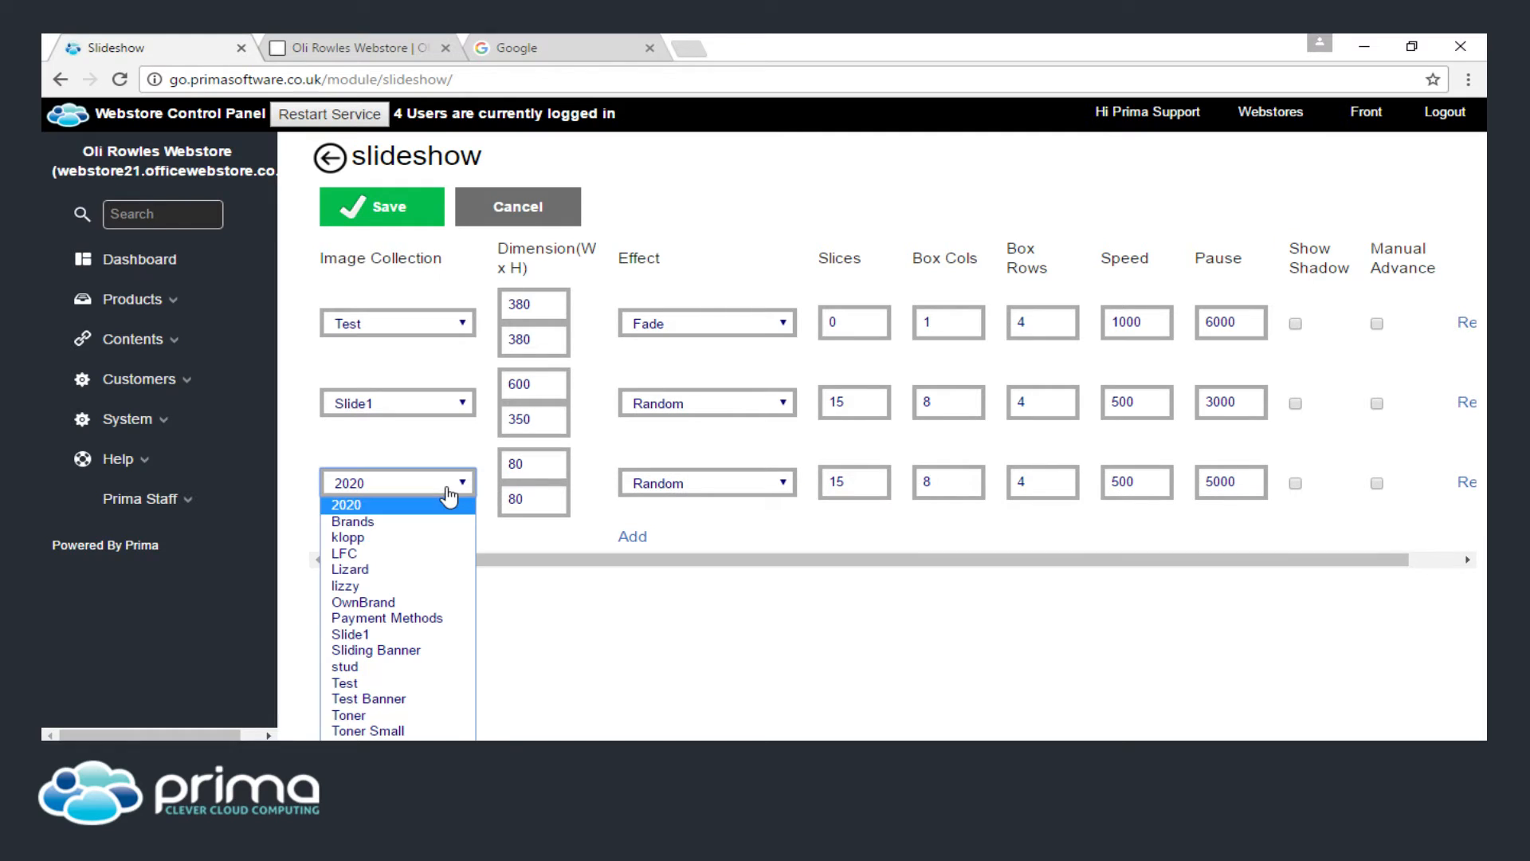
left_click(428, 649)
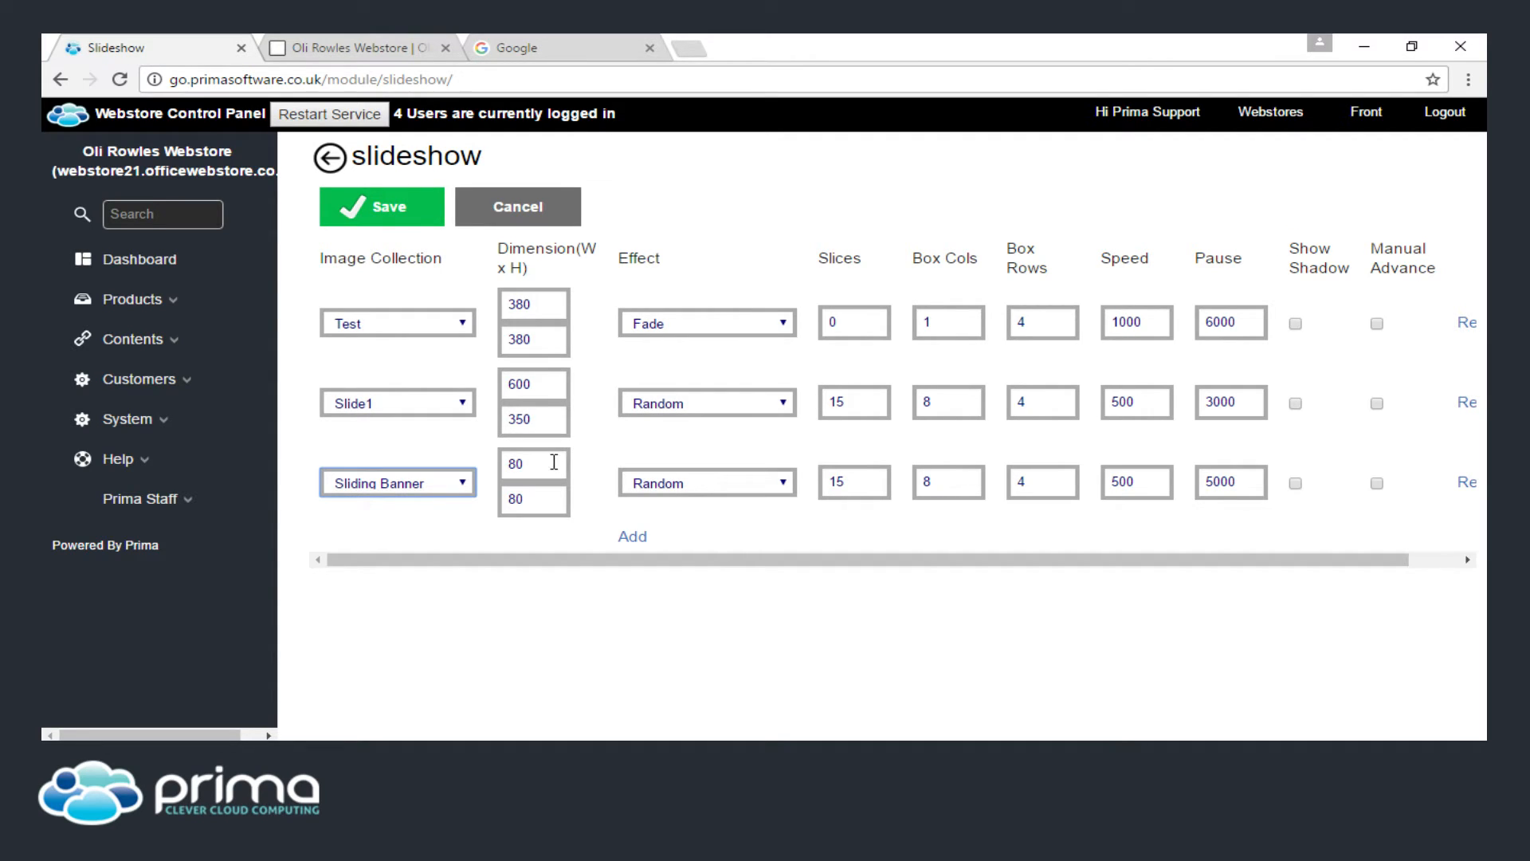
Set the Sliding Banner slideshow's dimensions to 760 wide by 300 high.
left_click_drag(529, 464, 499, 445)
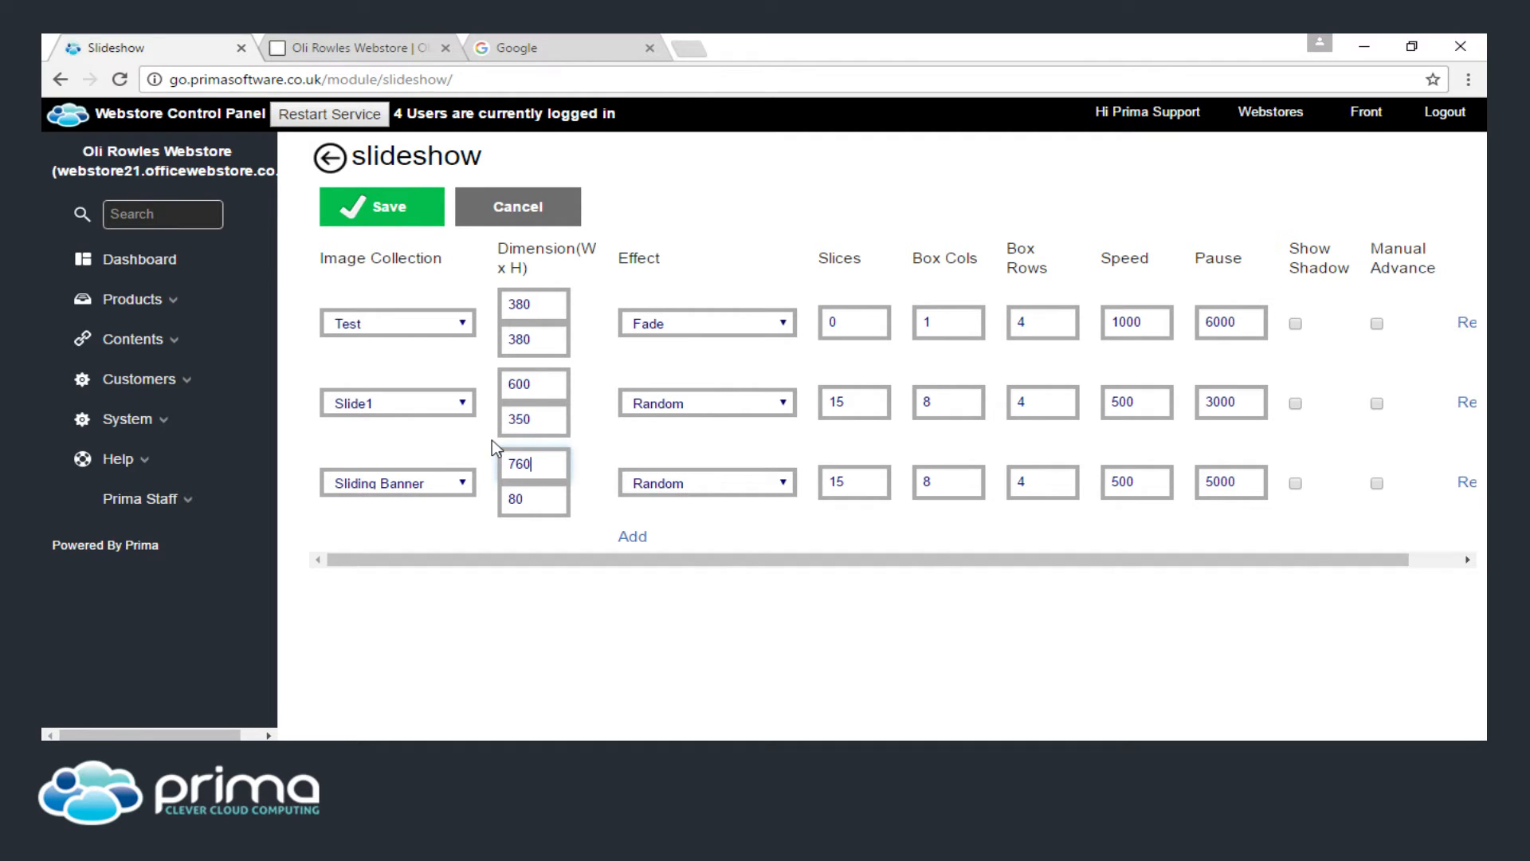
key("Tab")
type("300")
Set the Sliding Banner slideshow's effect to Fade with Show Shadow enabled, and save the slideshow settings.
left_click(654, 485)
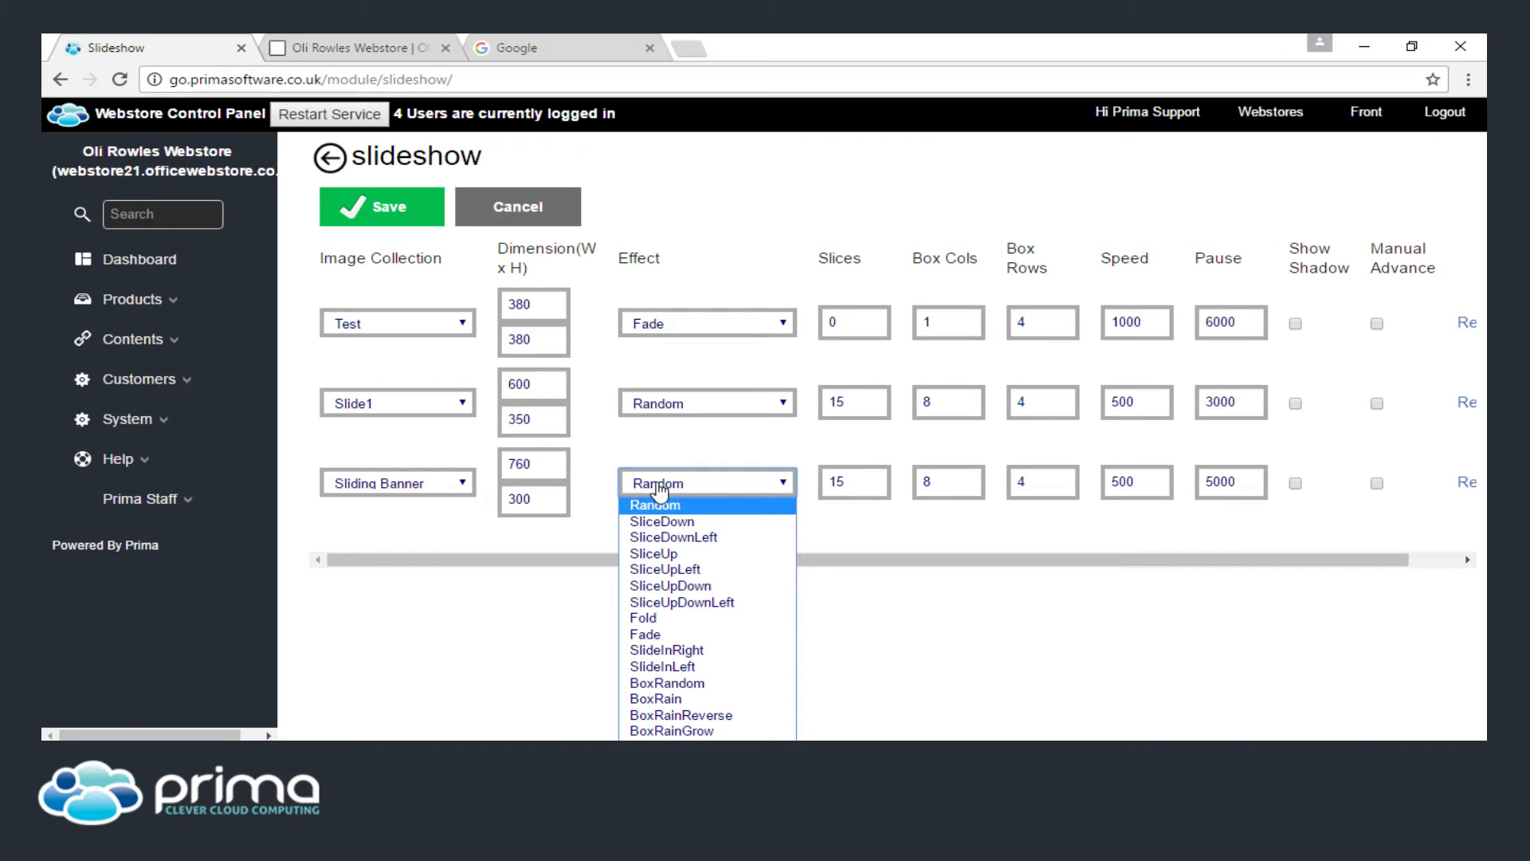
left_click(677, 635)
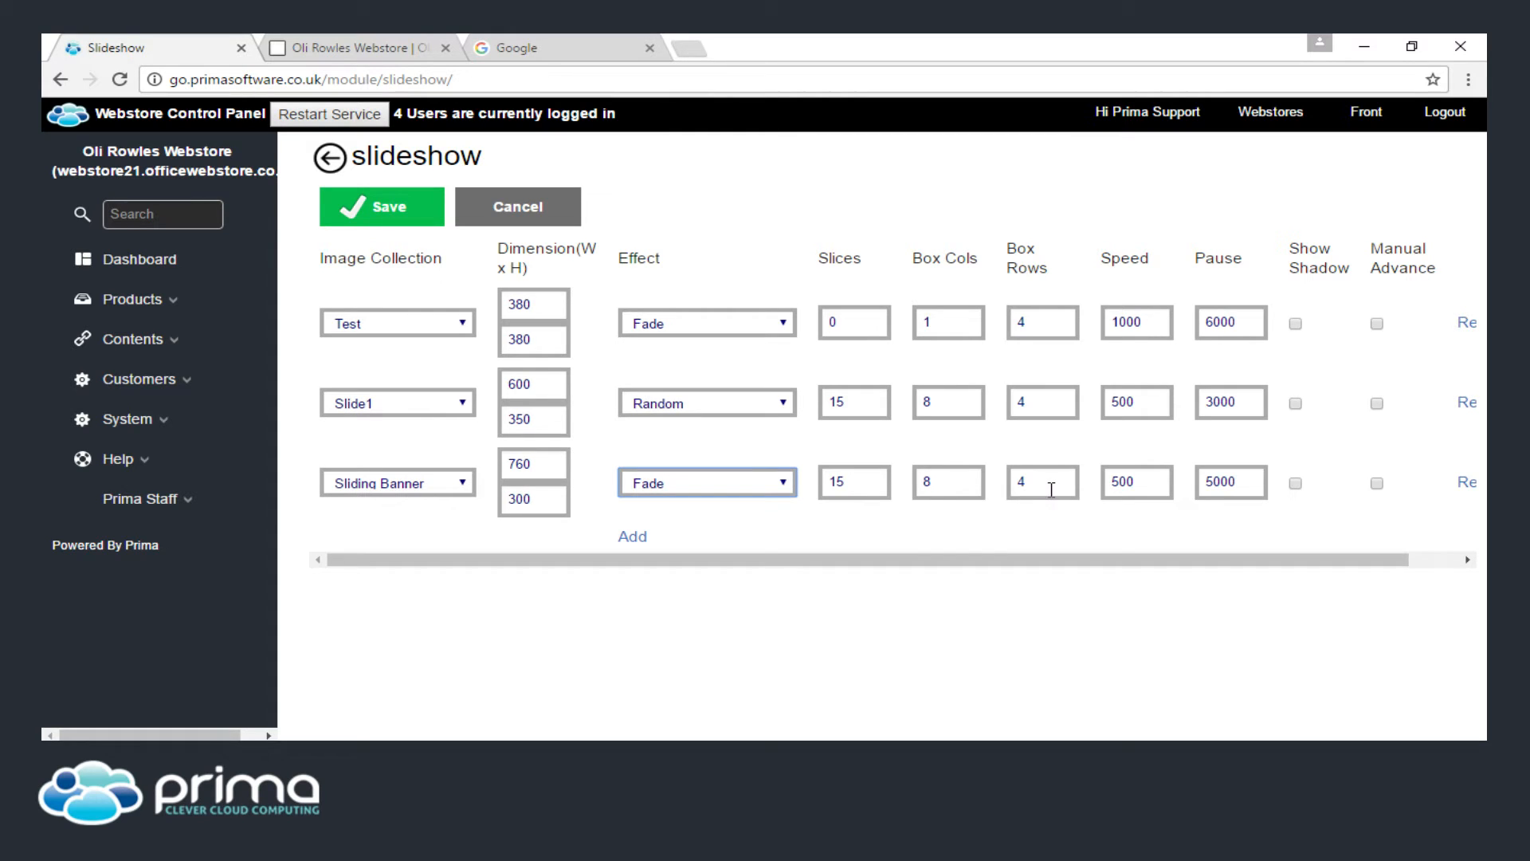
double_click(1136, 480)
left_click(1139, 476)
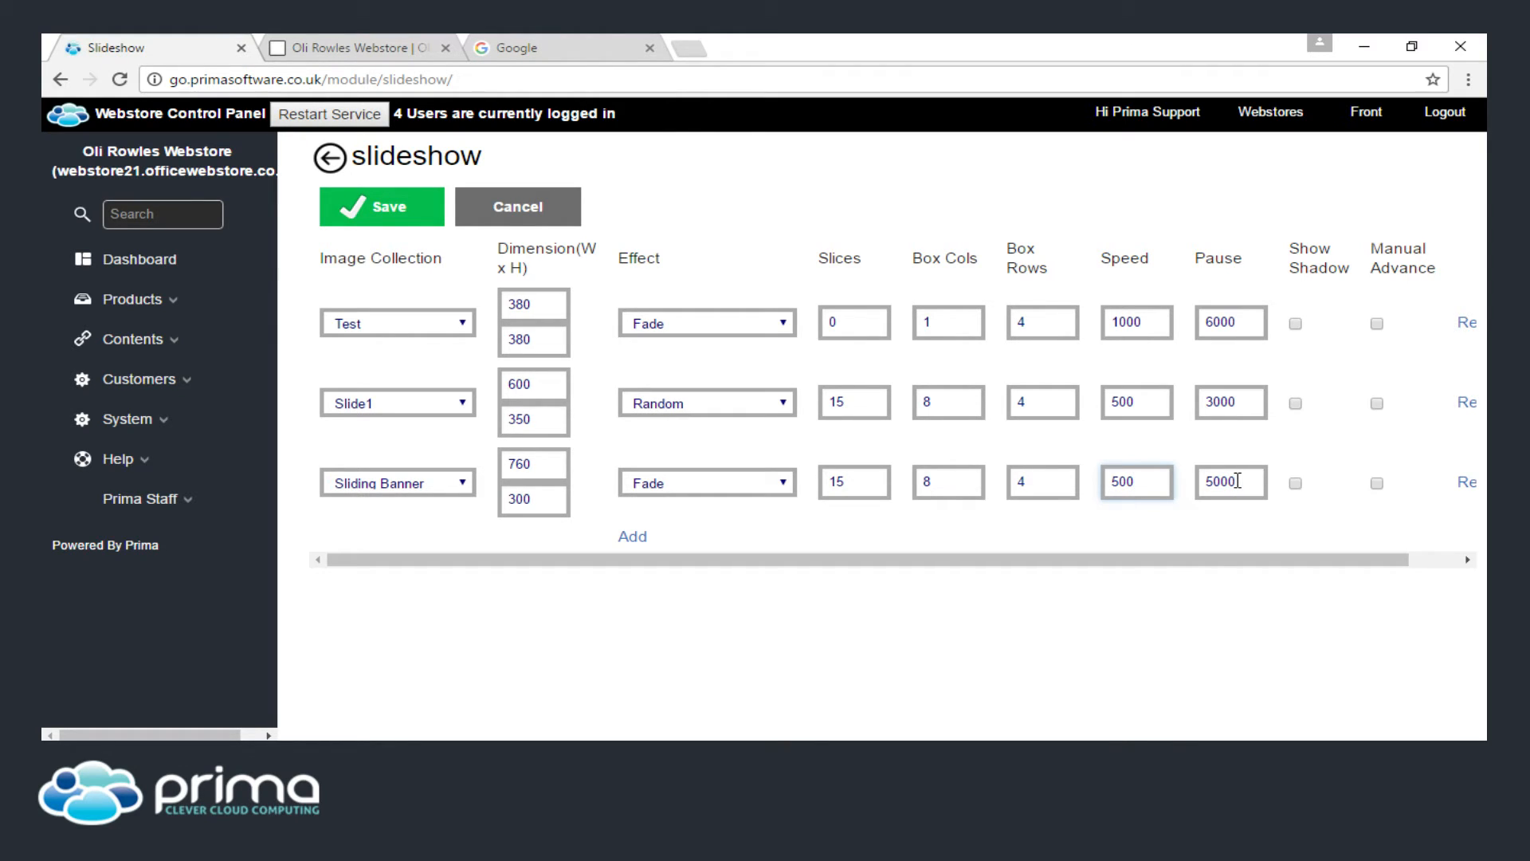
left_click(1296, 484)
left_click(397, 216)
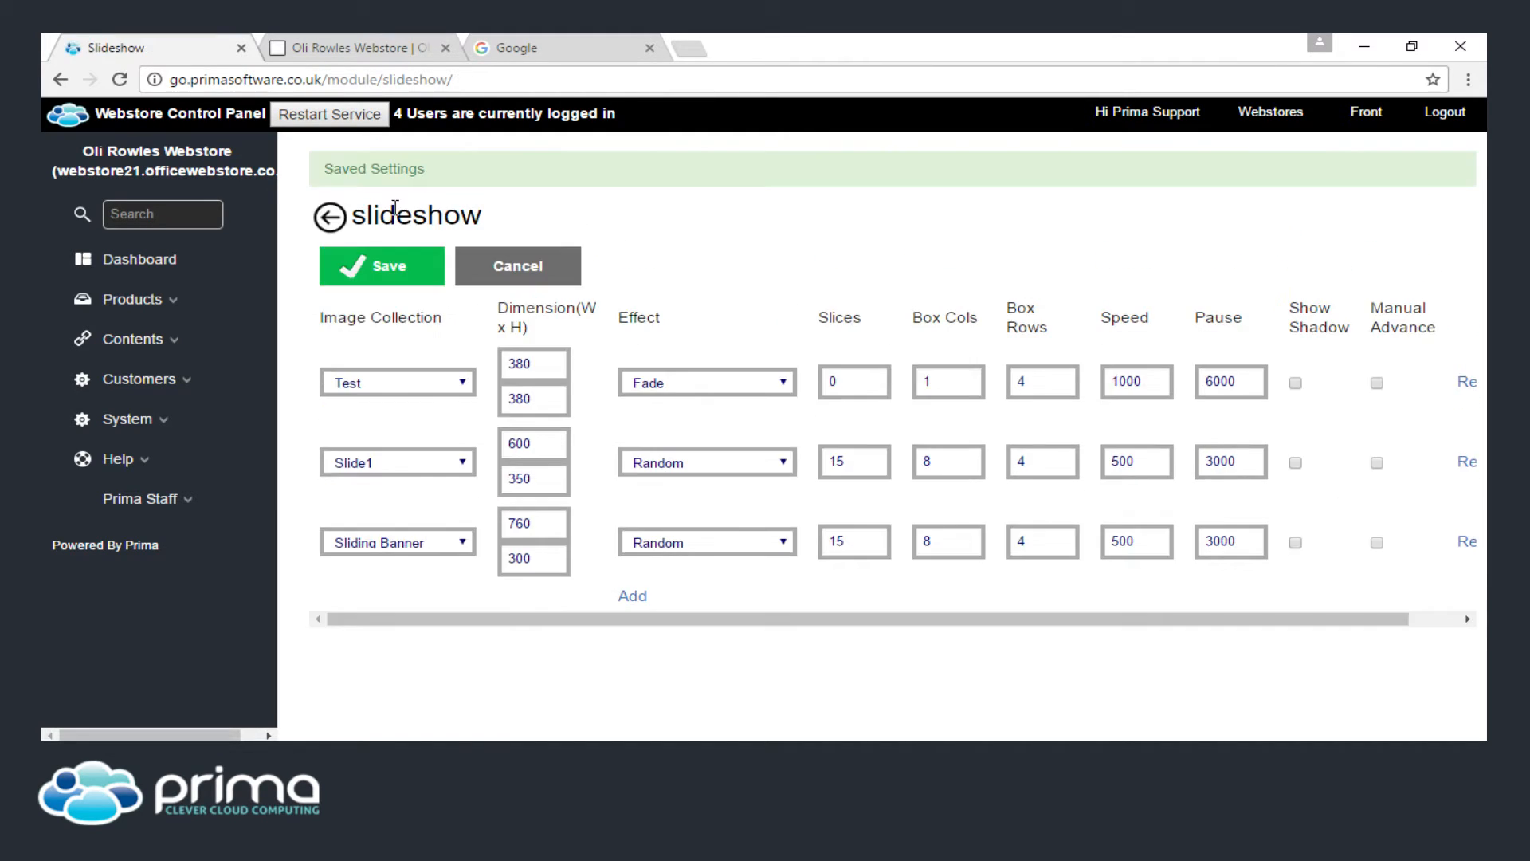
Open the Home page's content layout and add a new module entry to it.
left_click(200, 347)
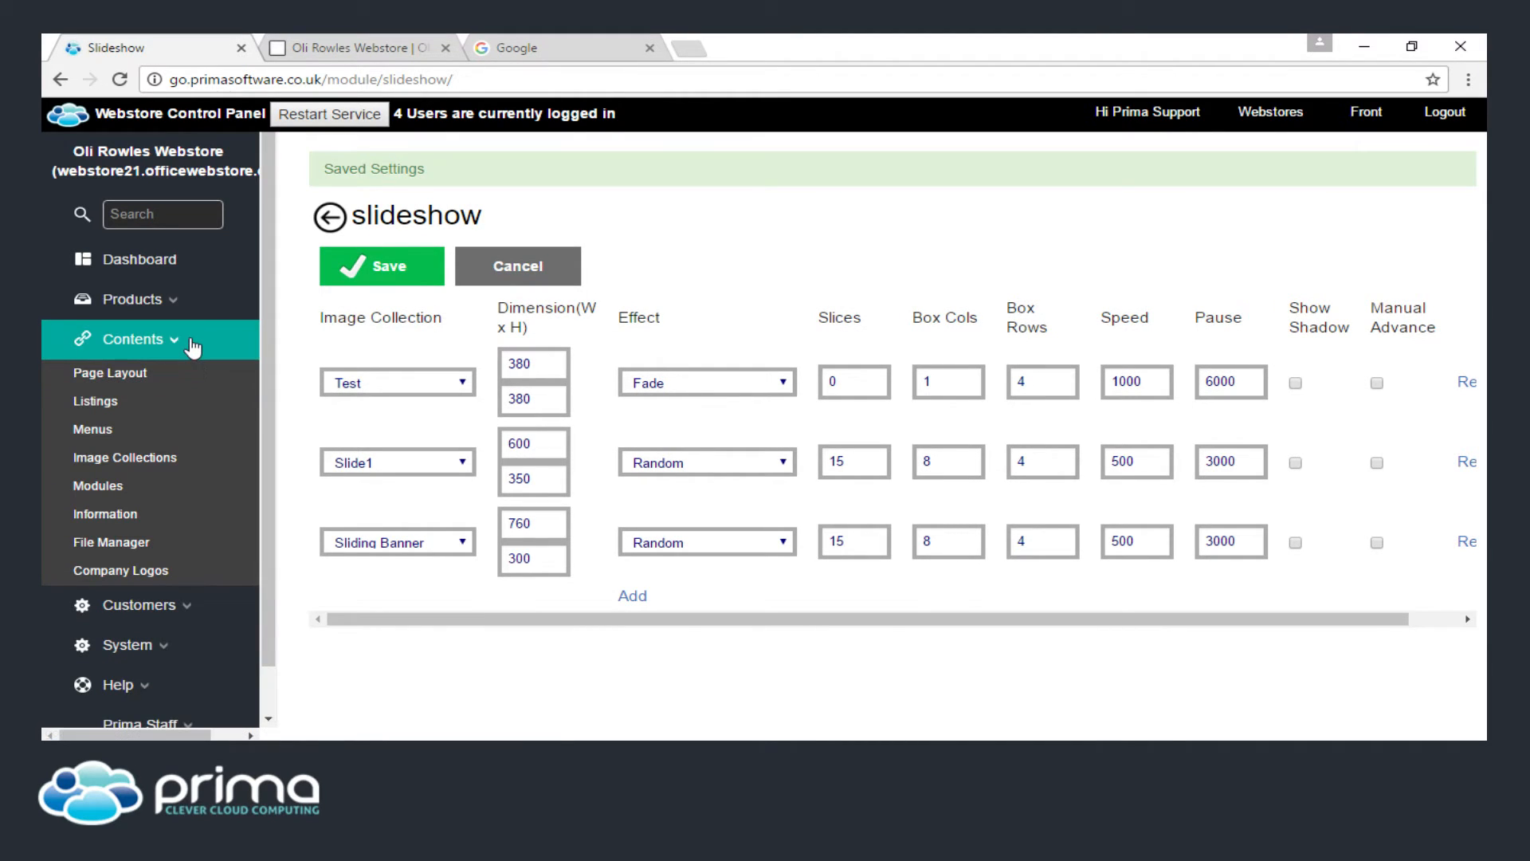
left_click(160, 372)
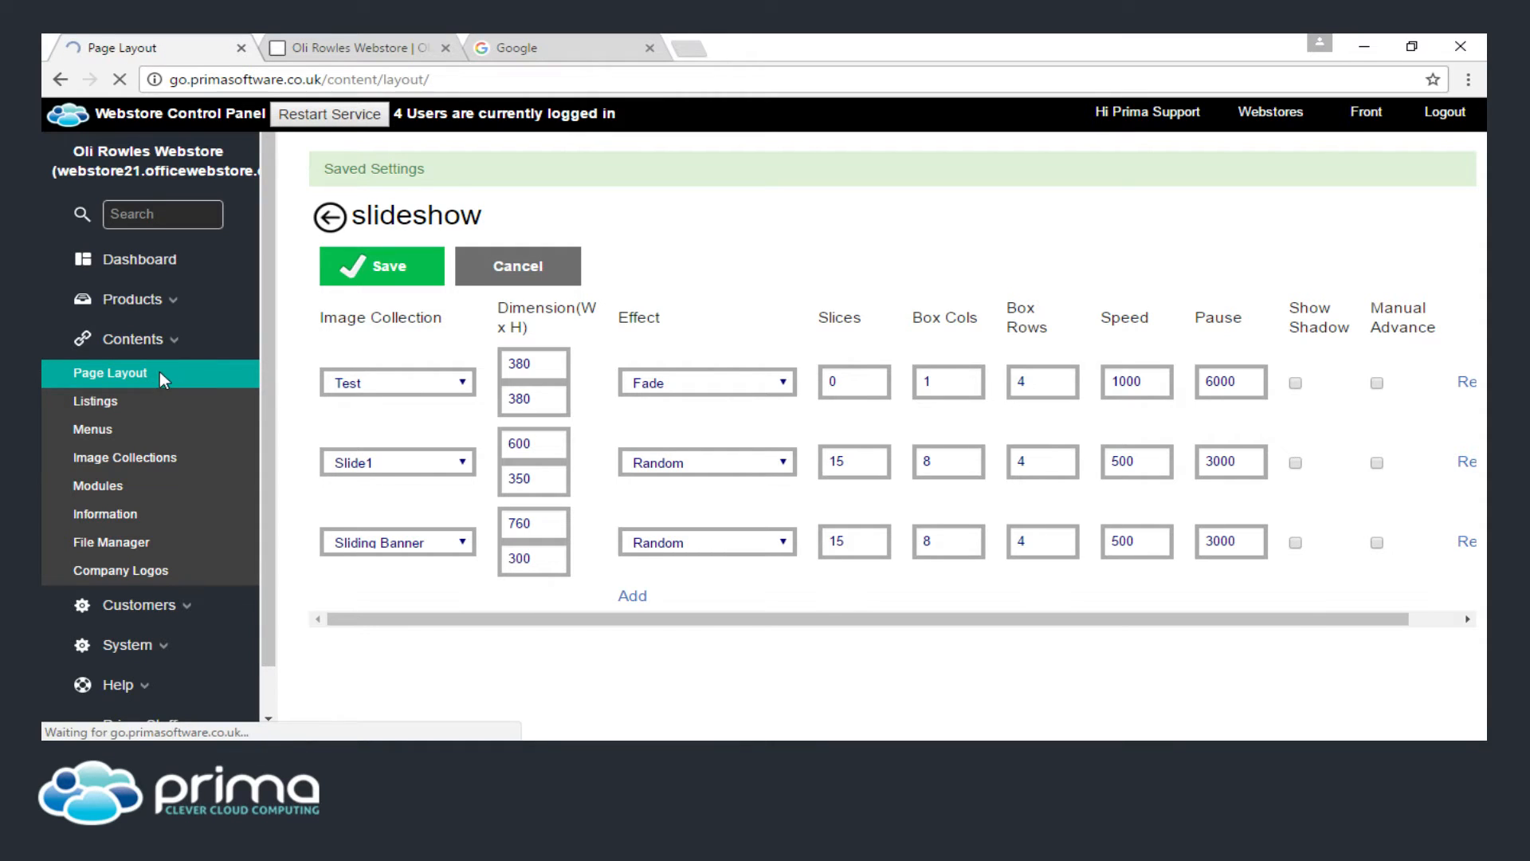
scroll(430, 419, "down", 1)
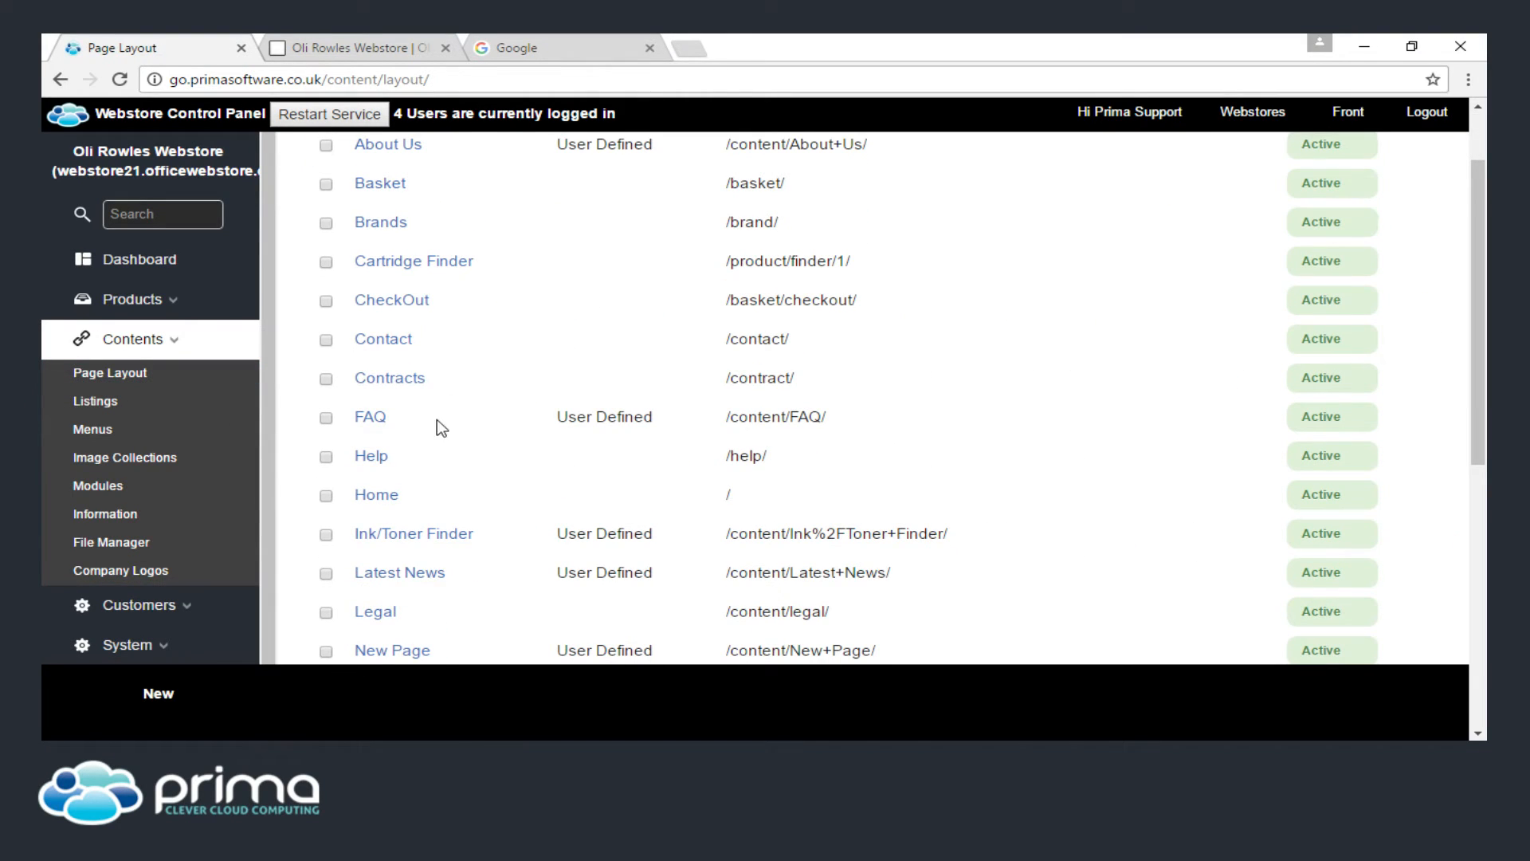
left_click(389, 496)
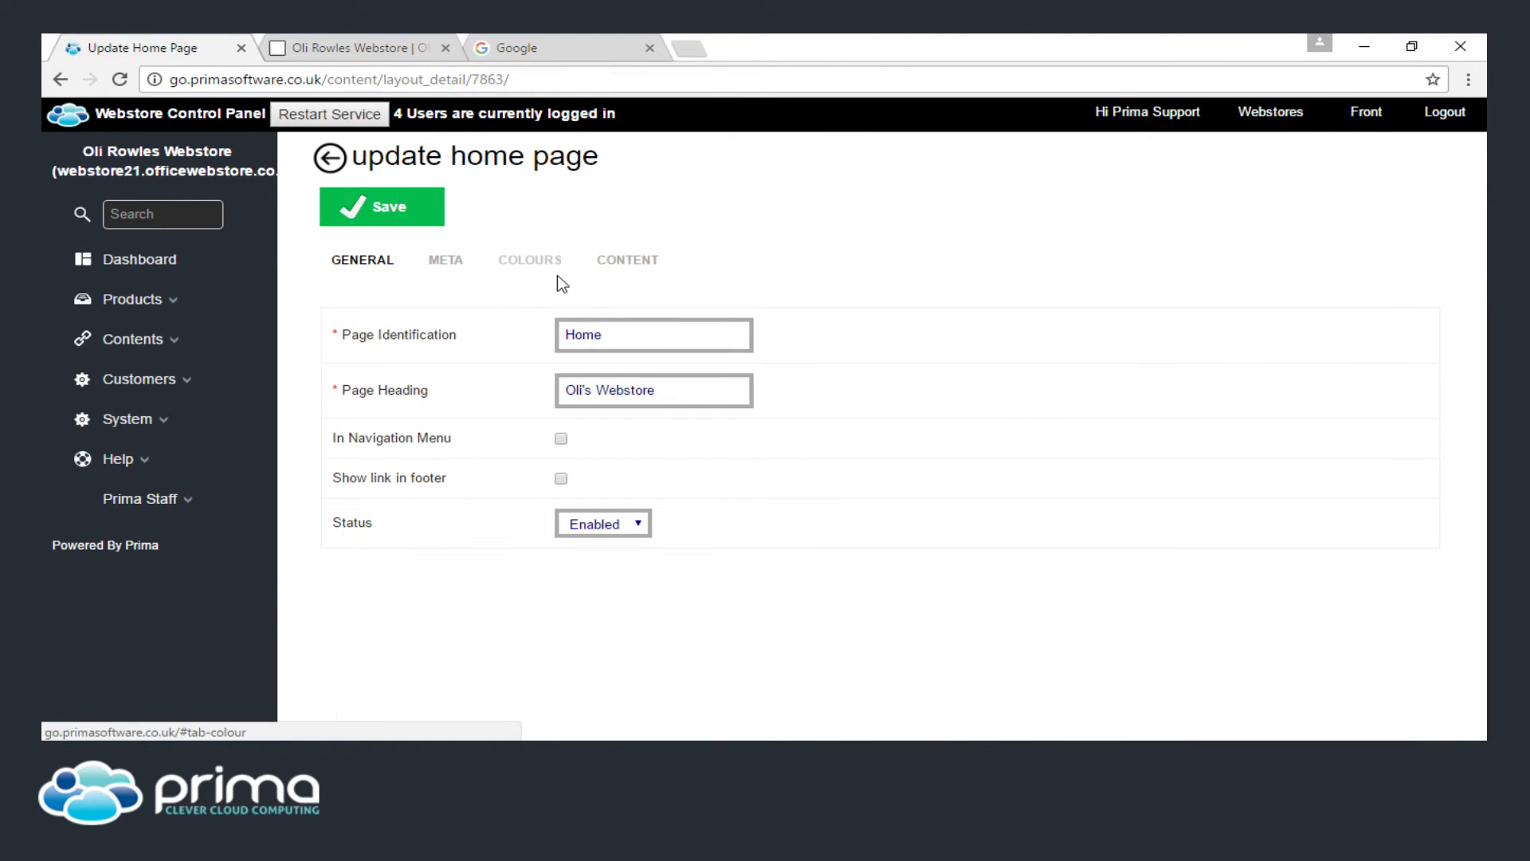
left_click(608, 267)
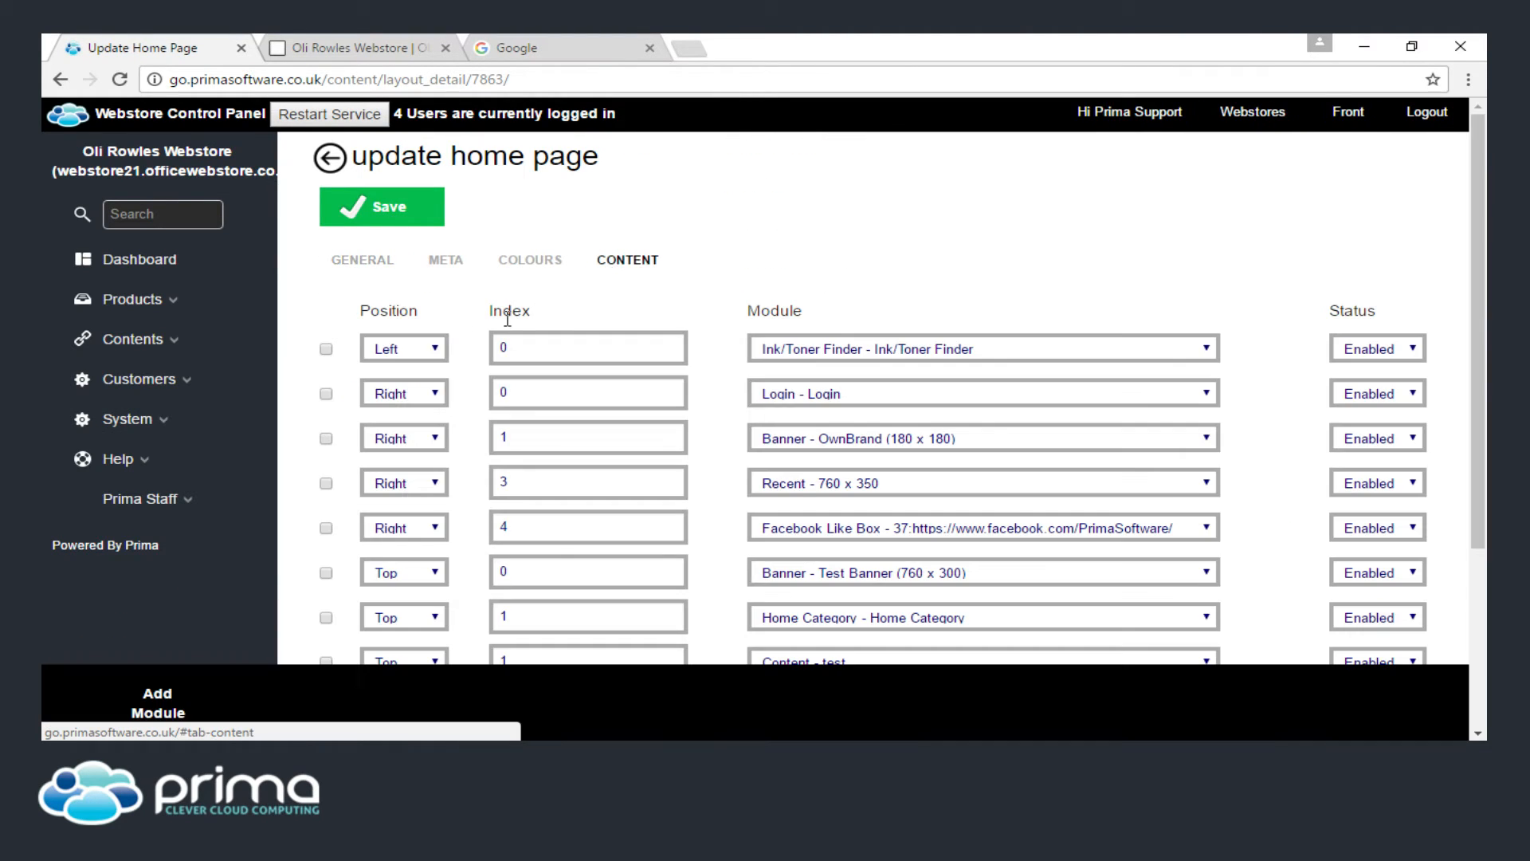
scroll(478, 383, "down", 3)
left_click(158, 703)
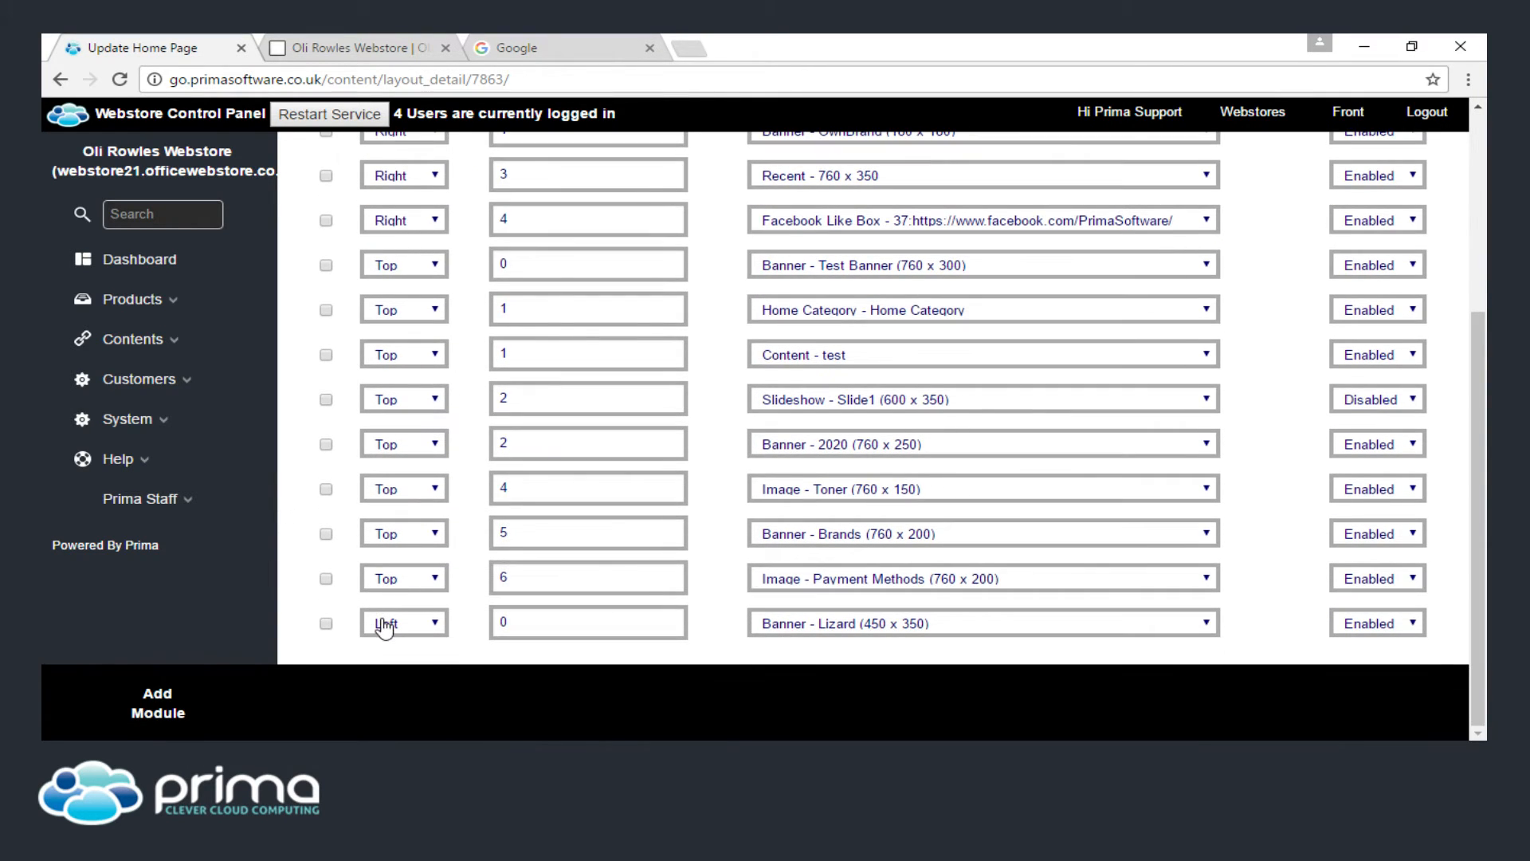
Set the new entry's position to Top and its module to Slideshow - Sliding Banner (760 x 300), and save the home page.
left_click(383, 623)
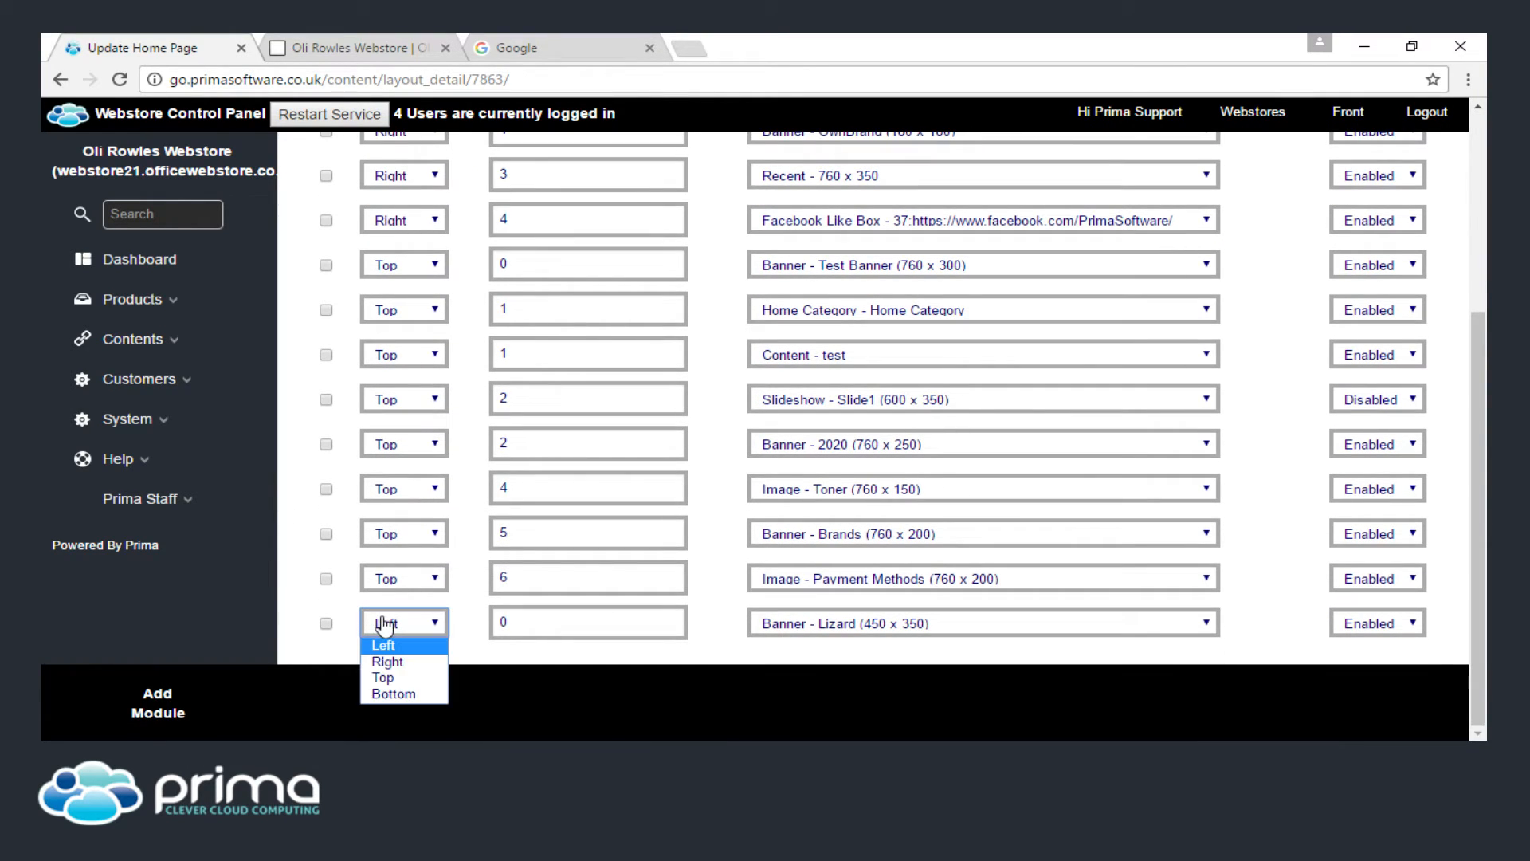
left_click(384, 679)
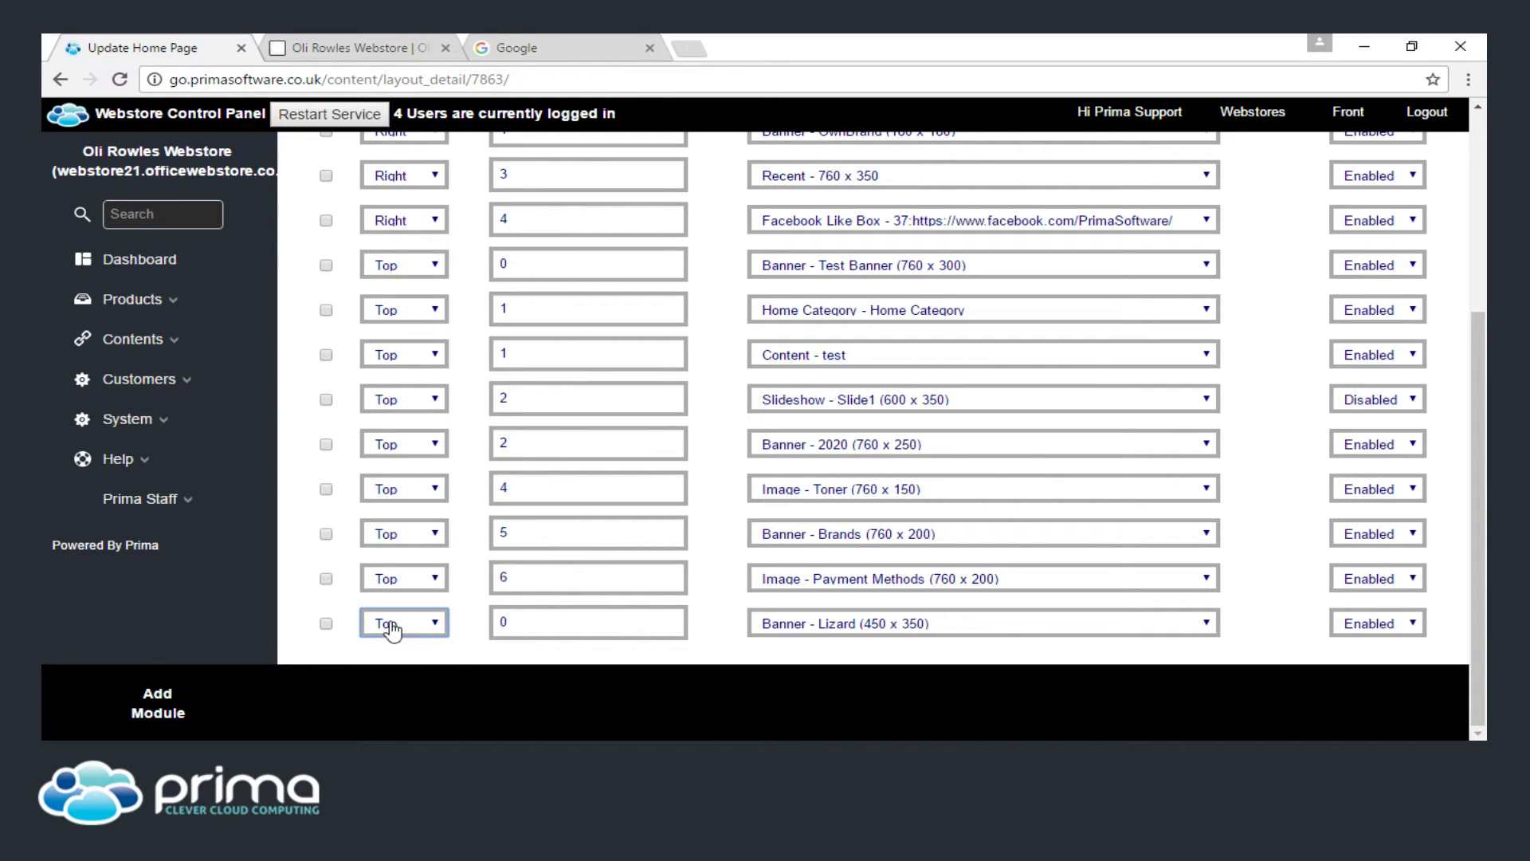
left_click(783, 627)
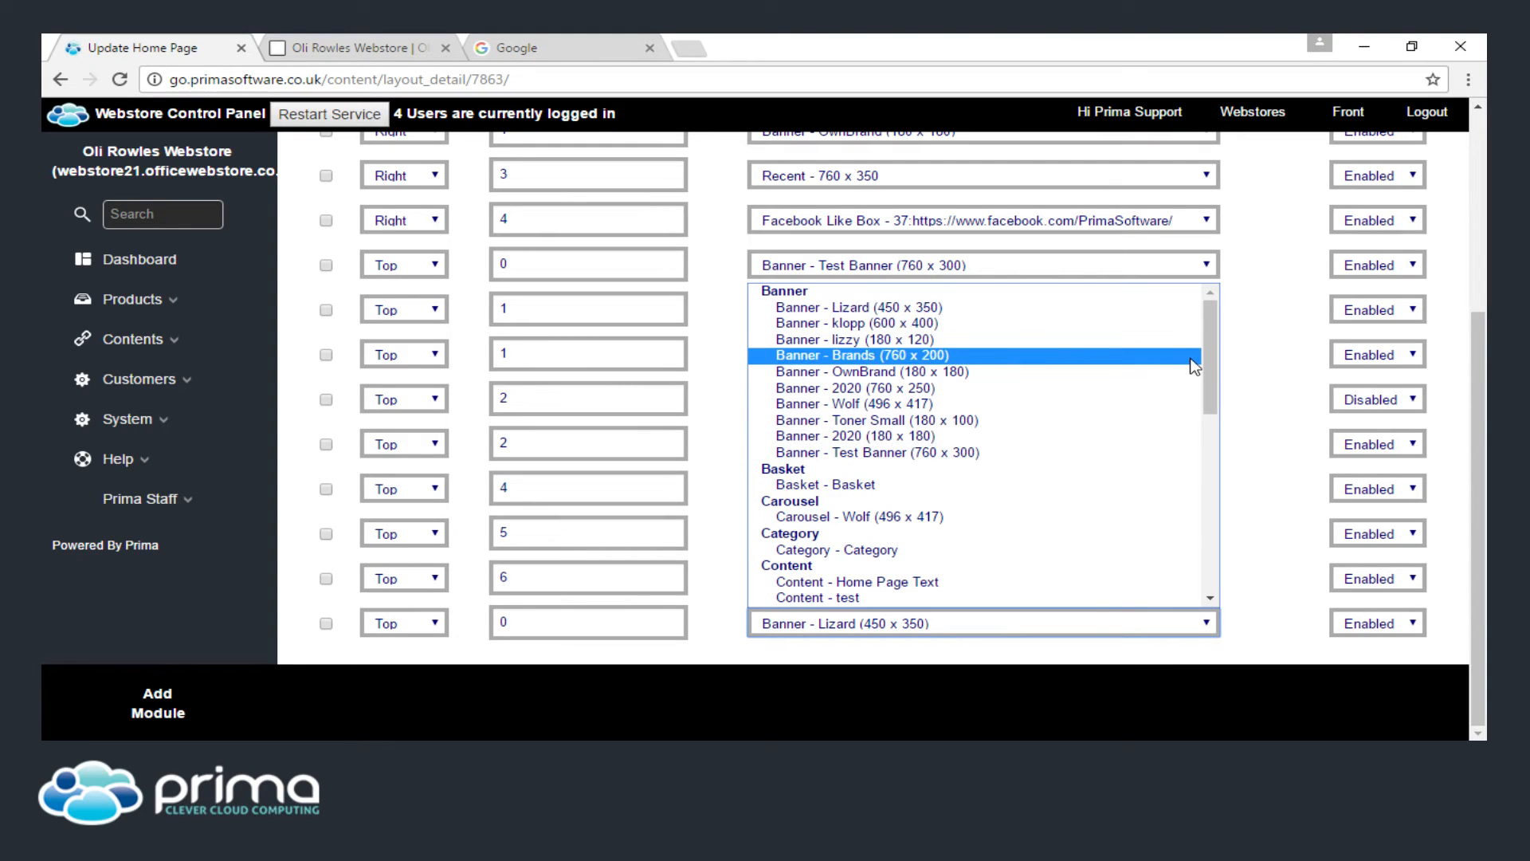
left_click_drag(1203, 371, 1203, 558)
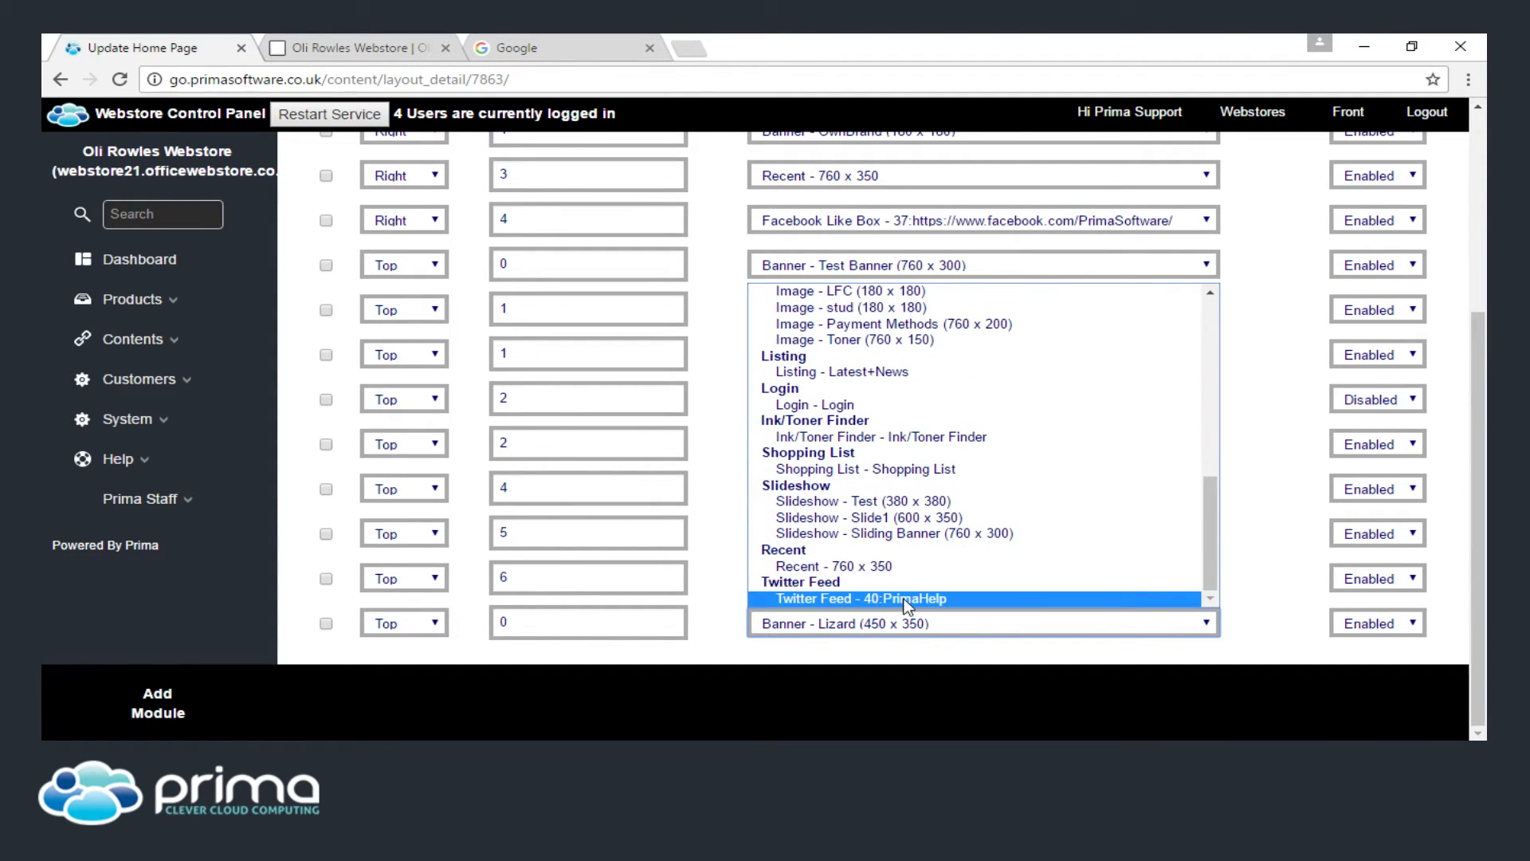
left_click(877, 534)
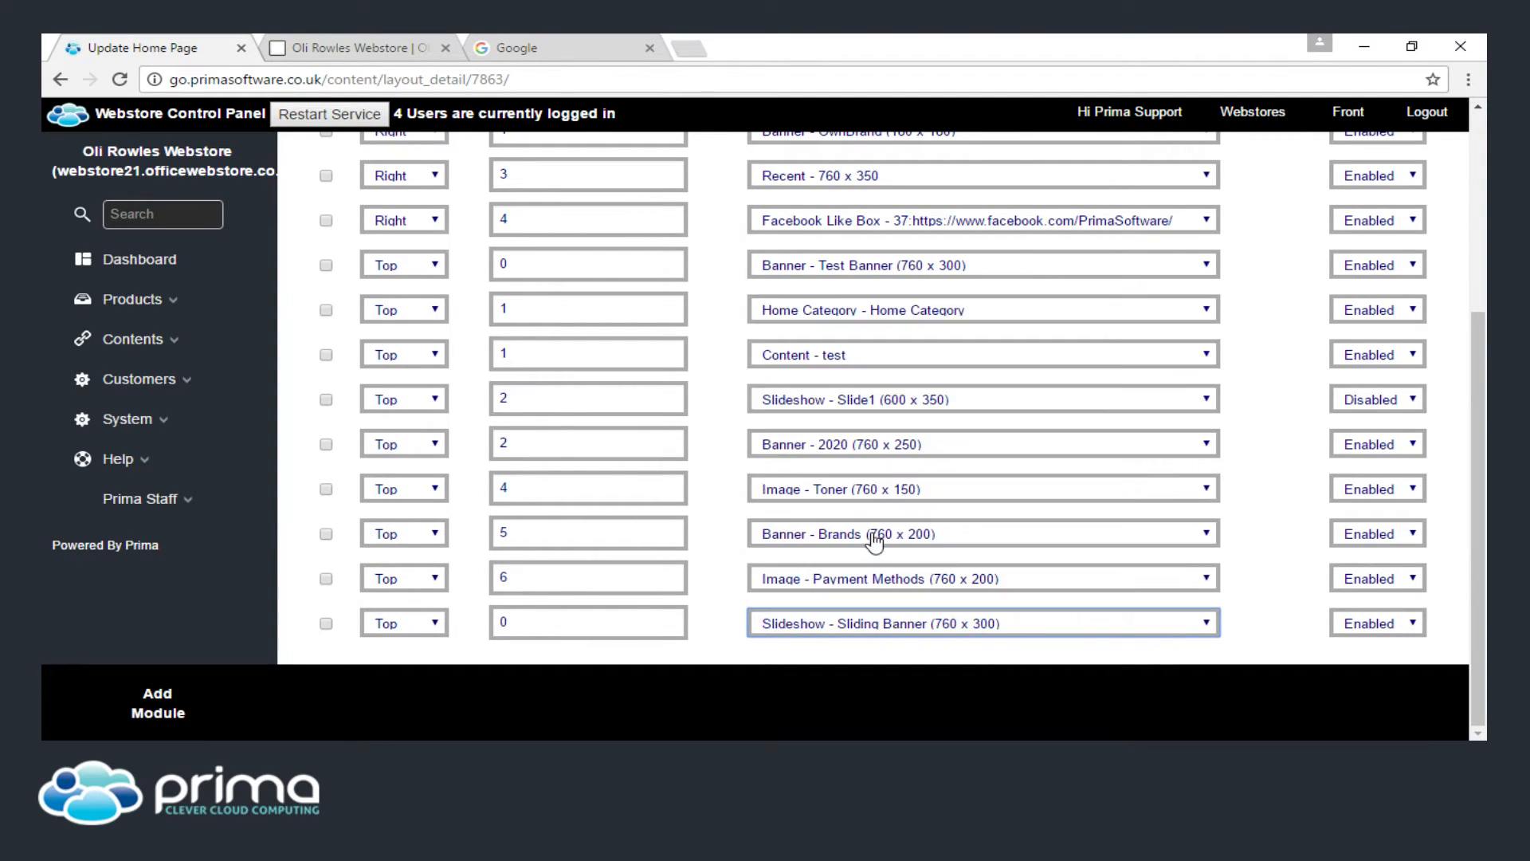
scroll(720, 486, "up", 4)
left_click(355, 220)
Reload the webstore's front end and examine the static banner and the sliding banner on the home page.
left_click(351, 48)
left_click(120, 80)
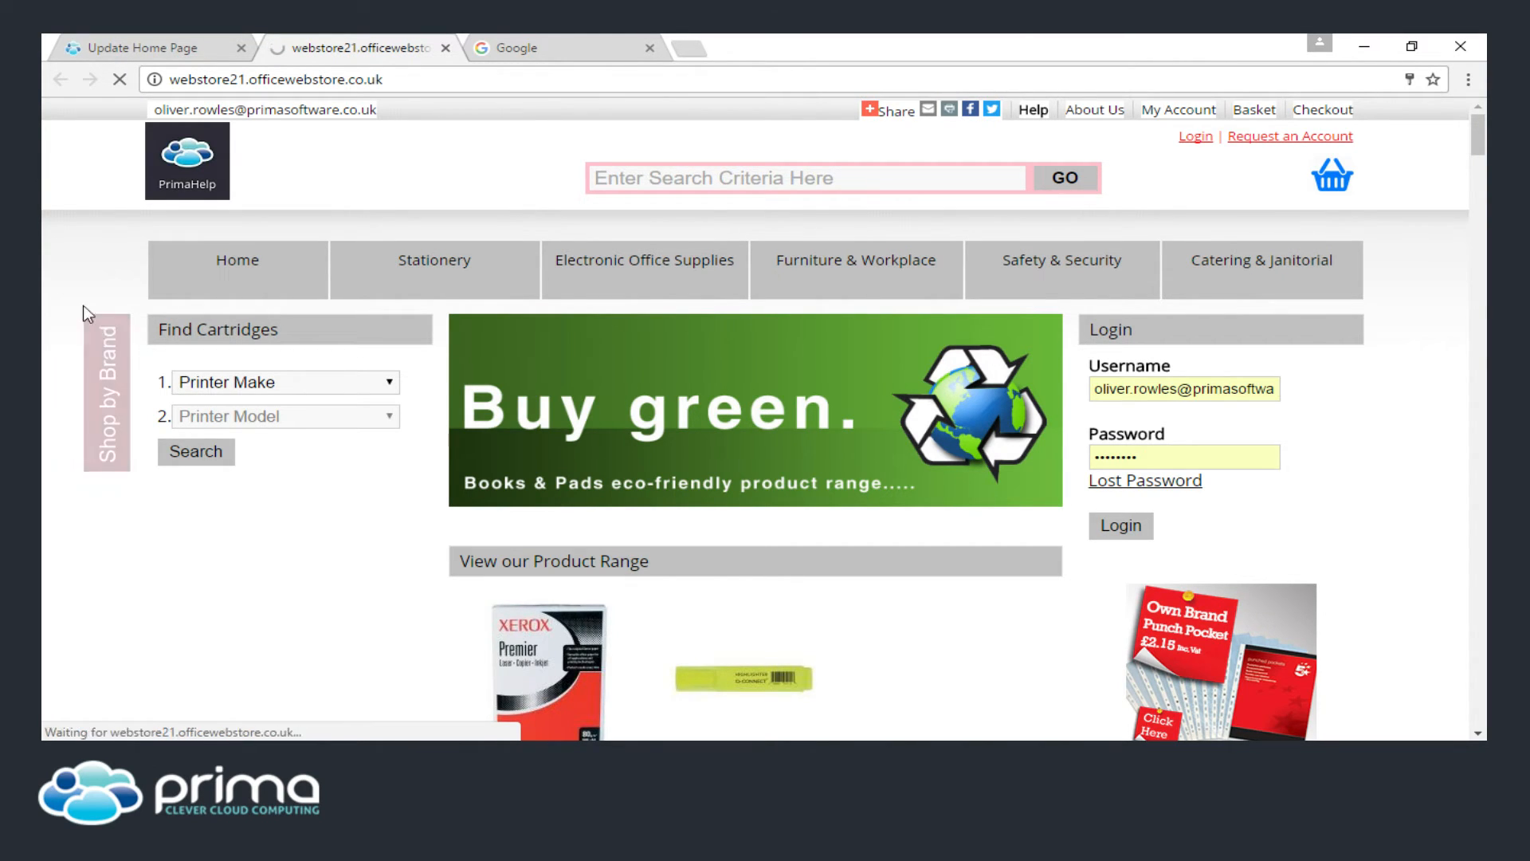
scroll(780, 462, "down", 2)
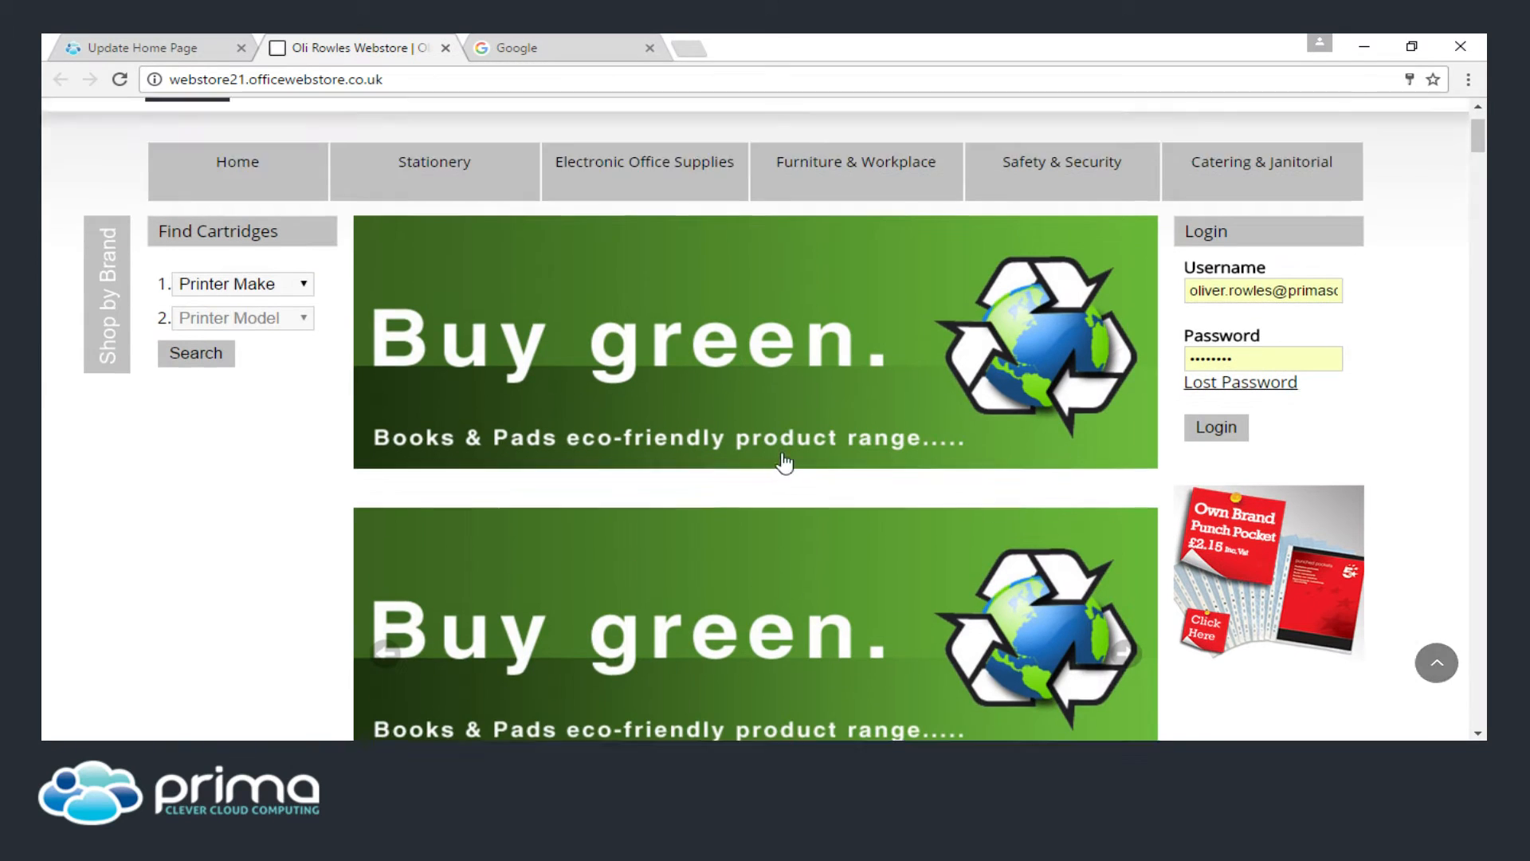
scroll(1104, 393, "down", 1)
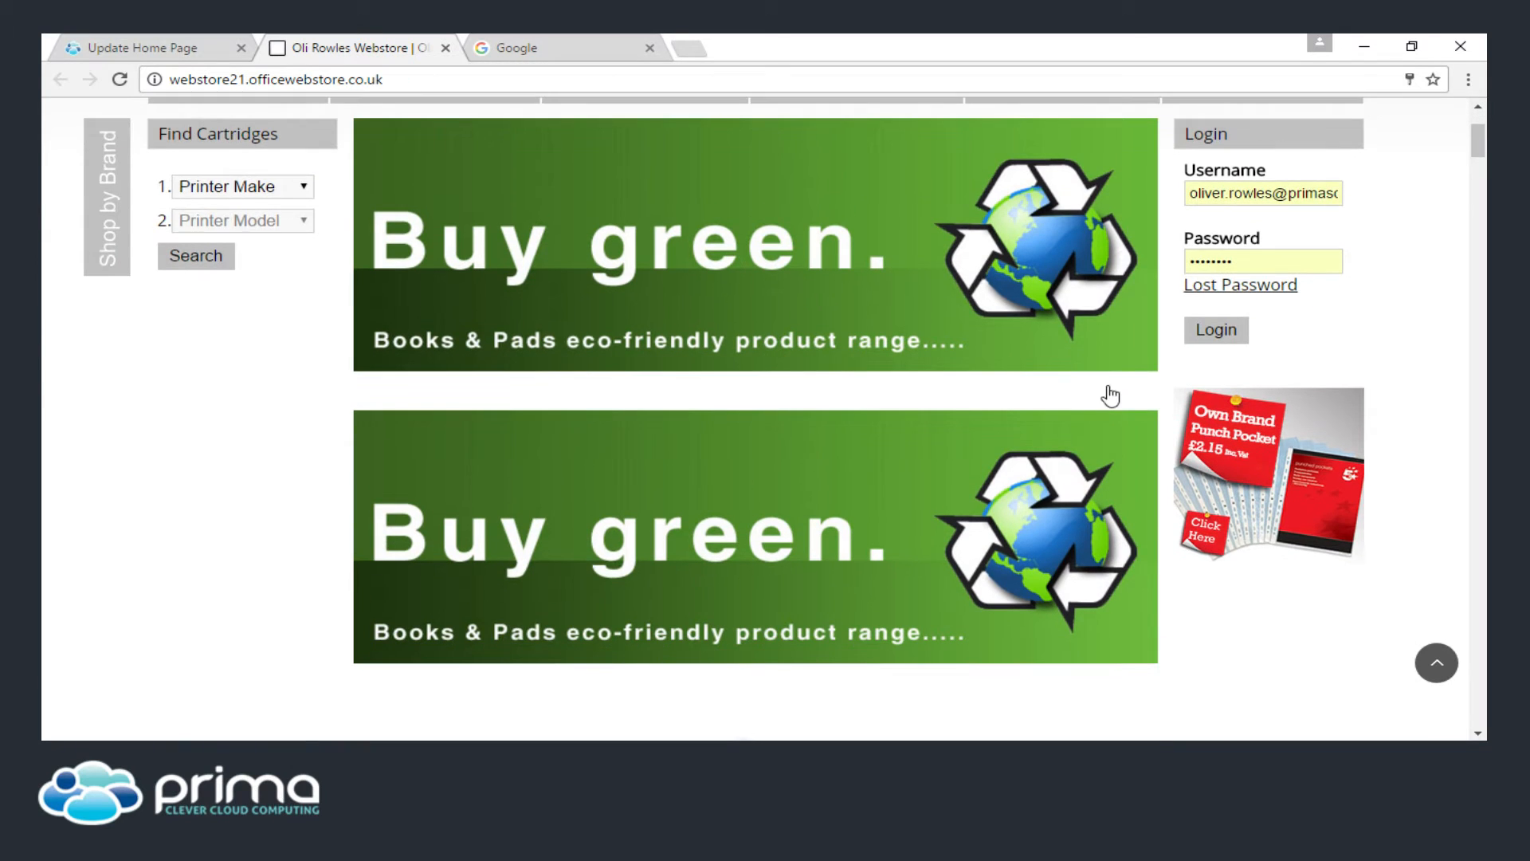
scroll(857, 422, "down", 2)
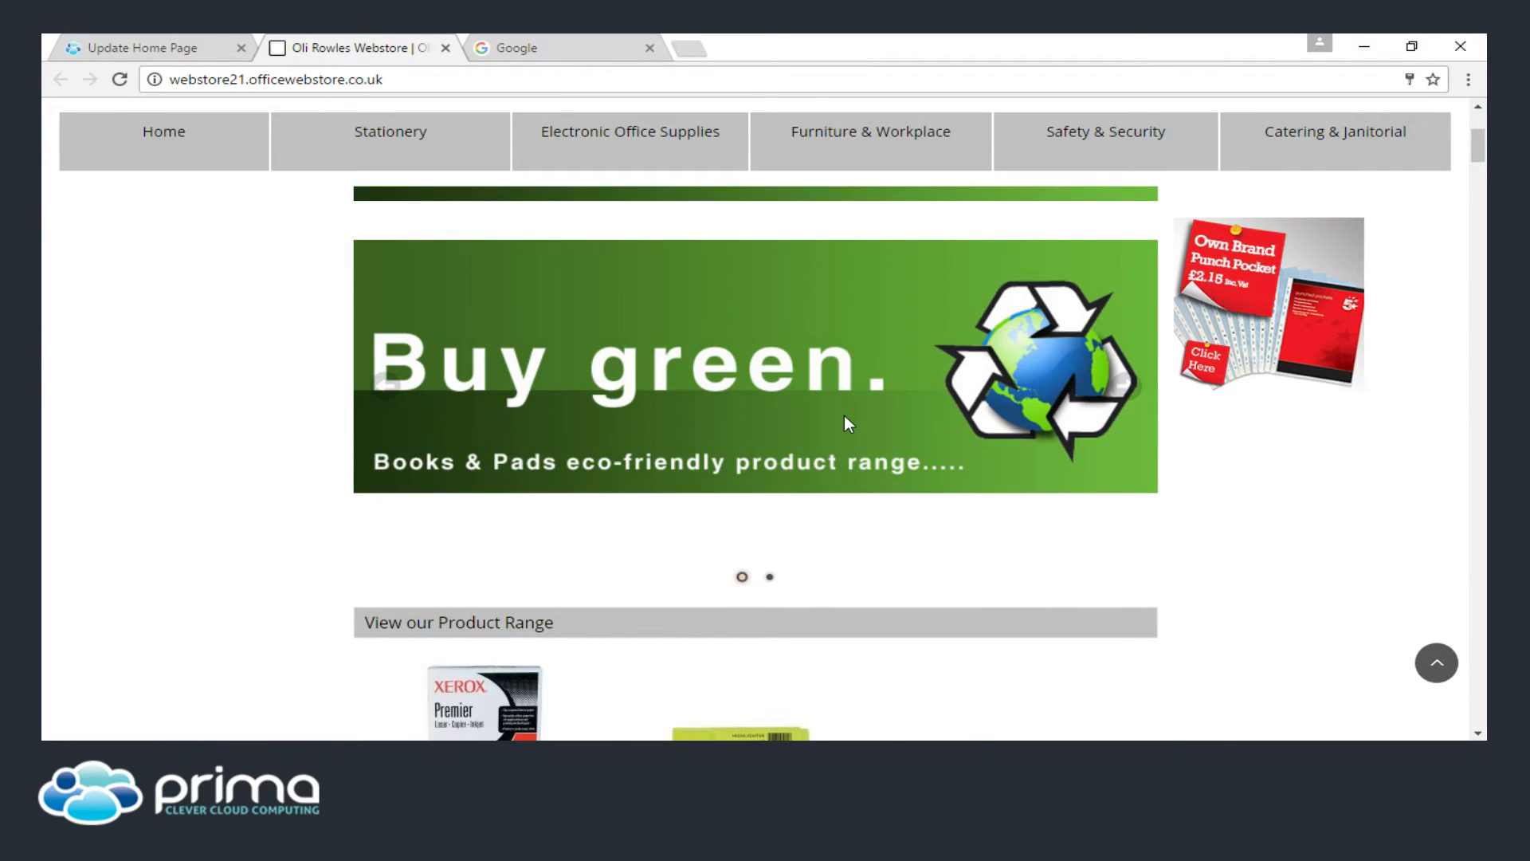
scroll(844, 416, "up", 3)
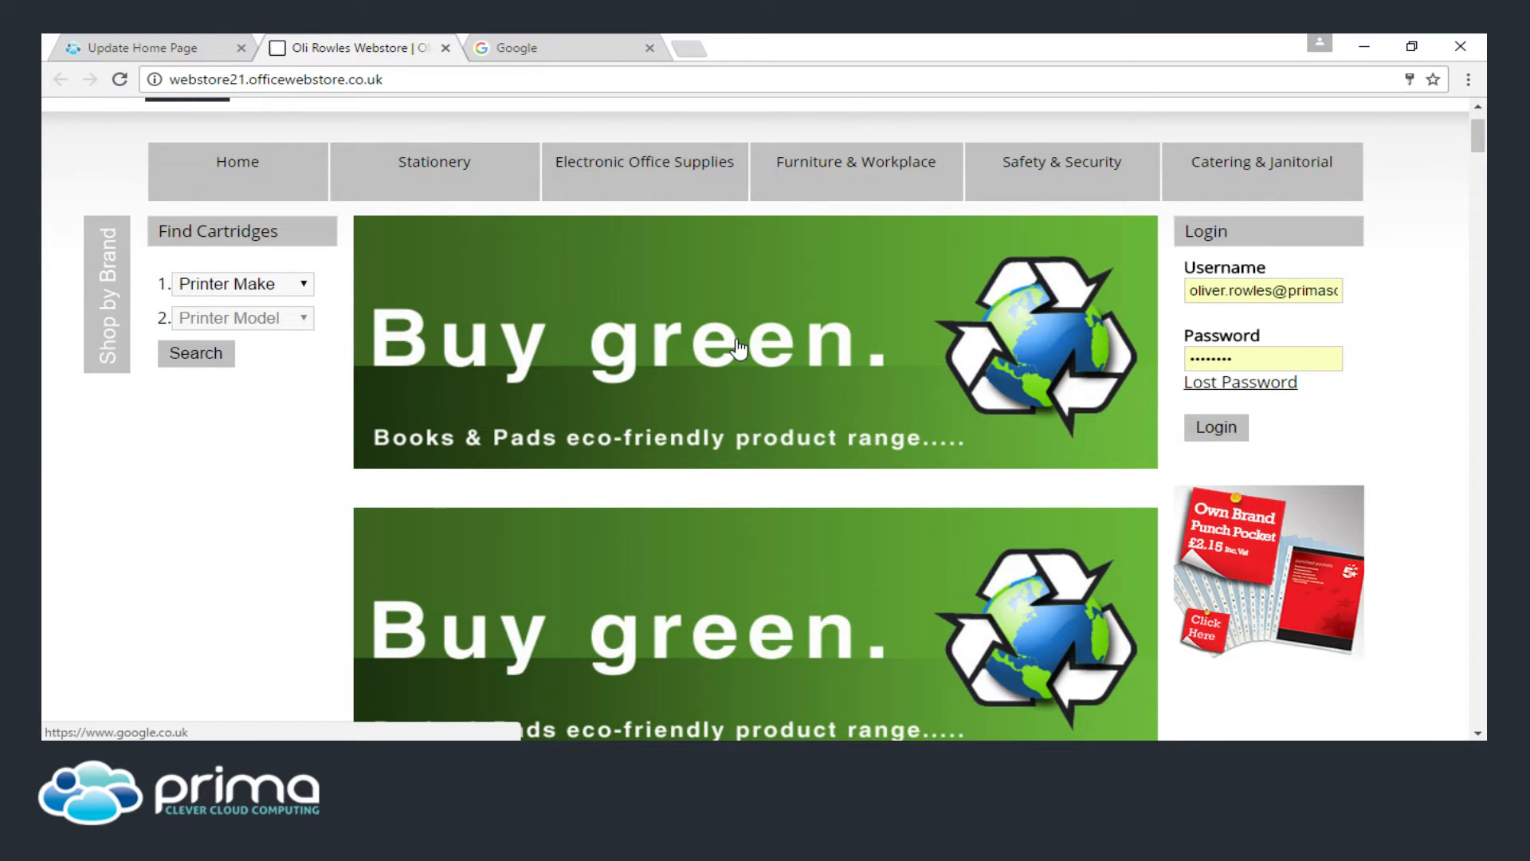
Test the upper Buy green banner's link, go back to check the sliding banner below it, and return to the control panel.
left_click(738, 349)
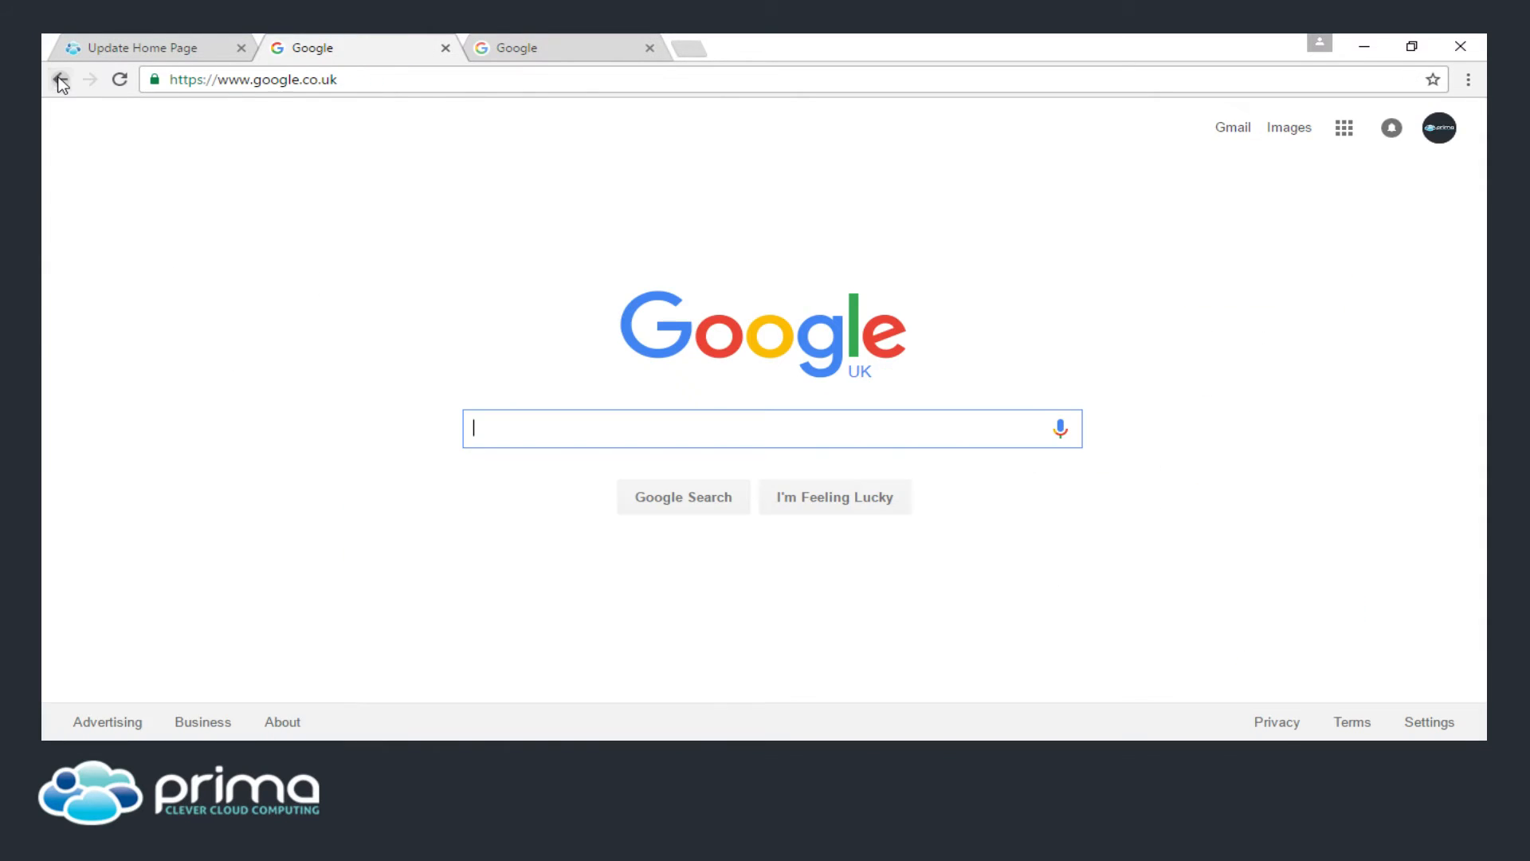
left_click(60, 79)
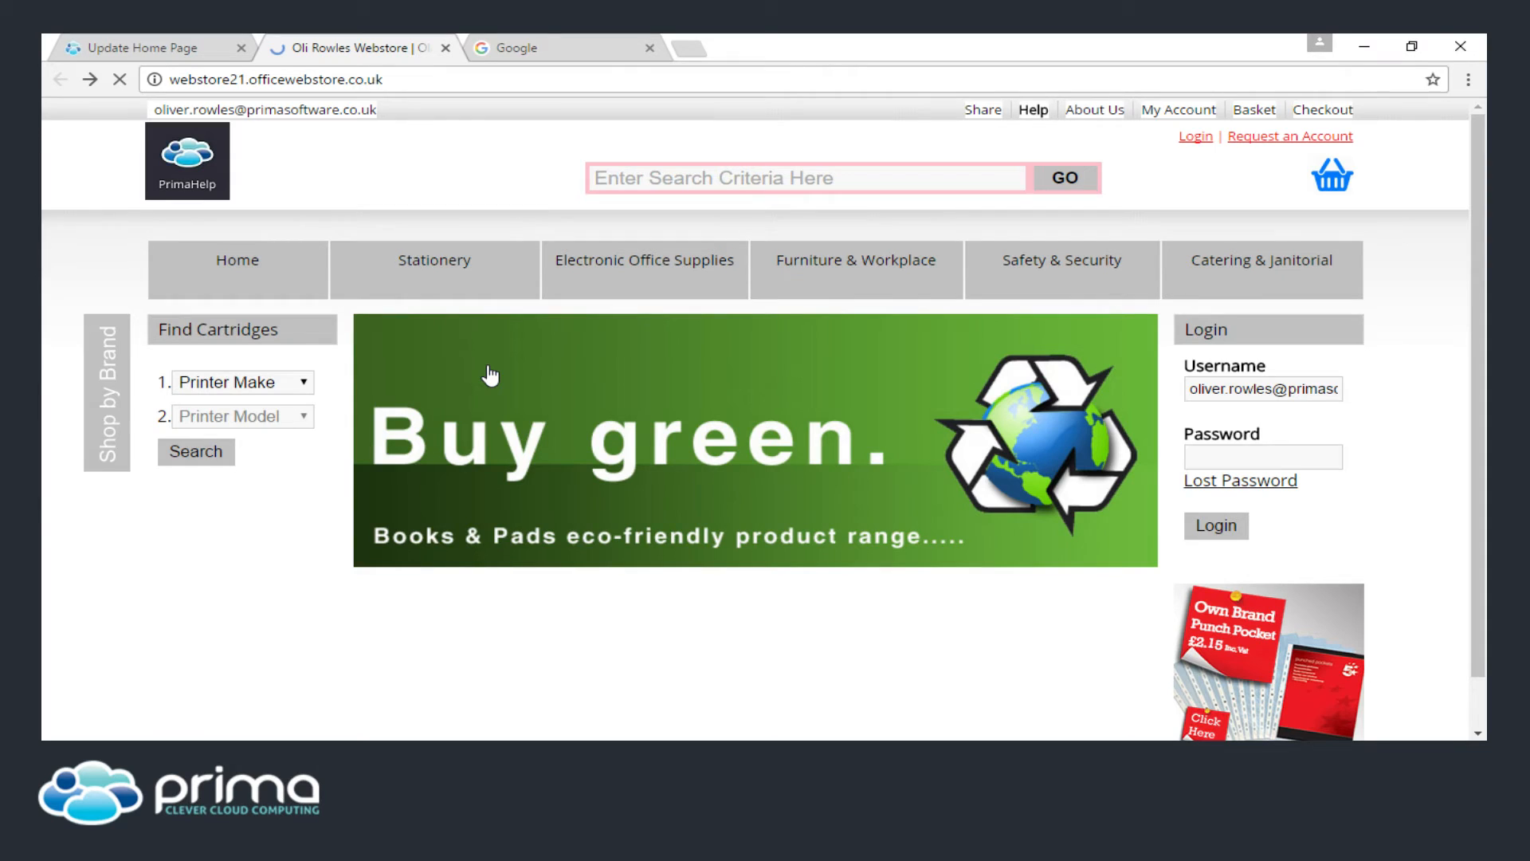
scroll(728, 489, "down", 3)
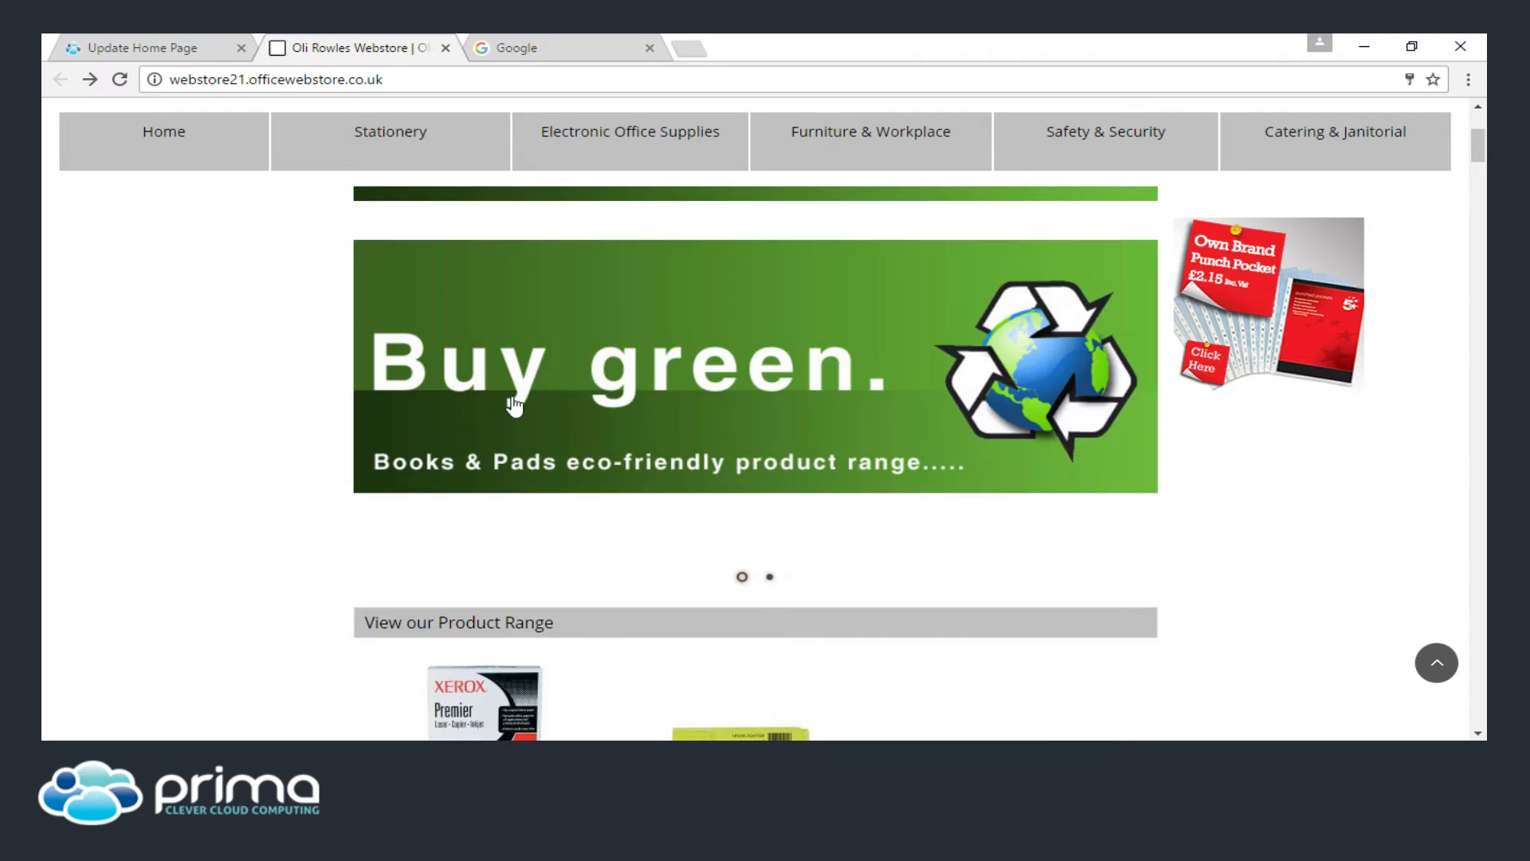
left_click(199, 55)
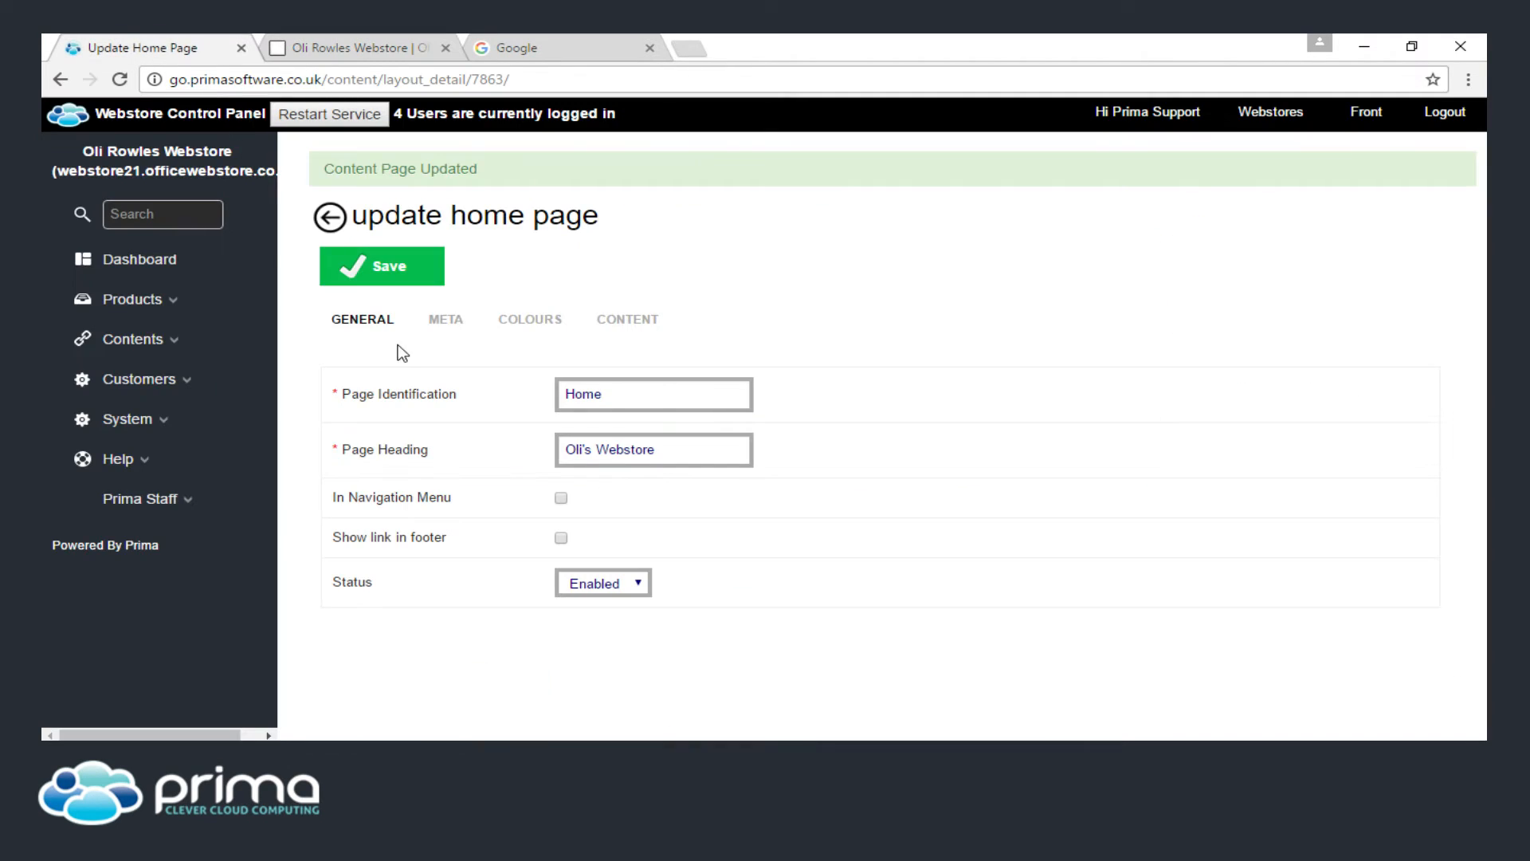
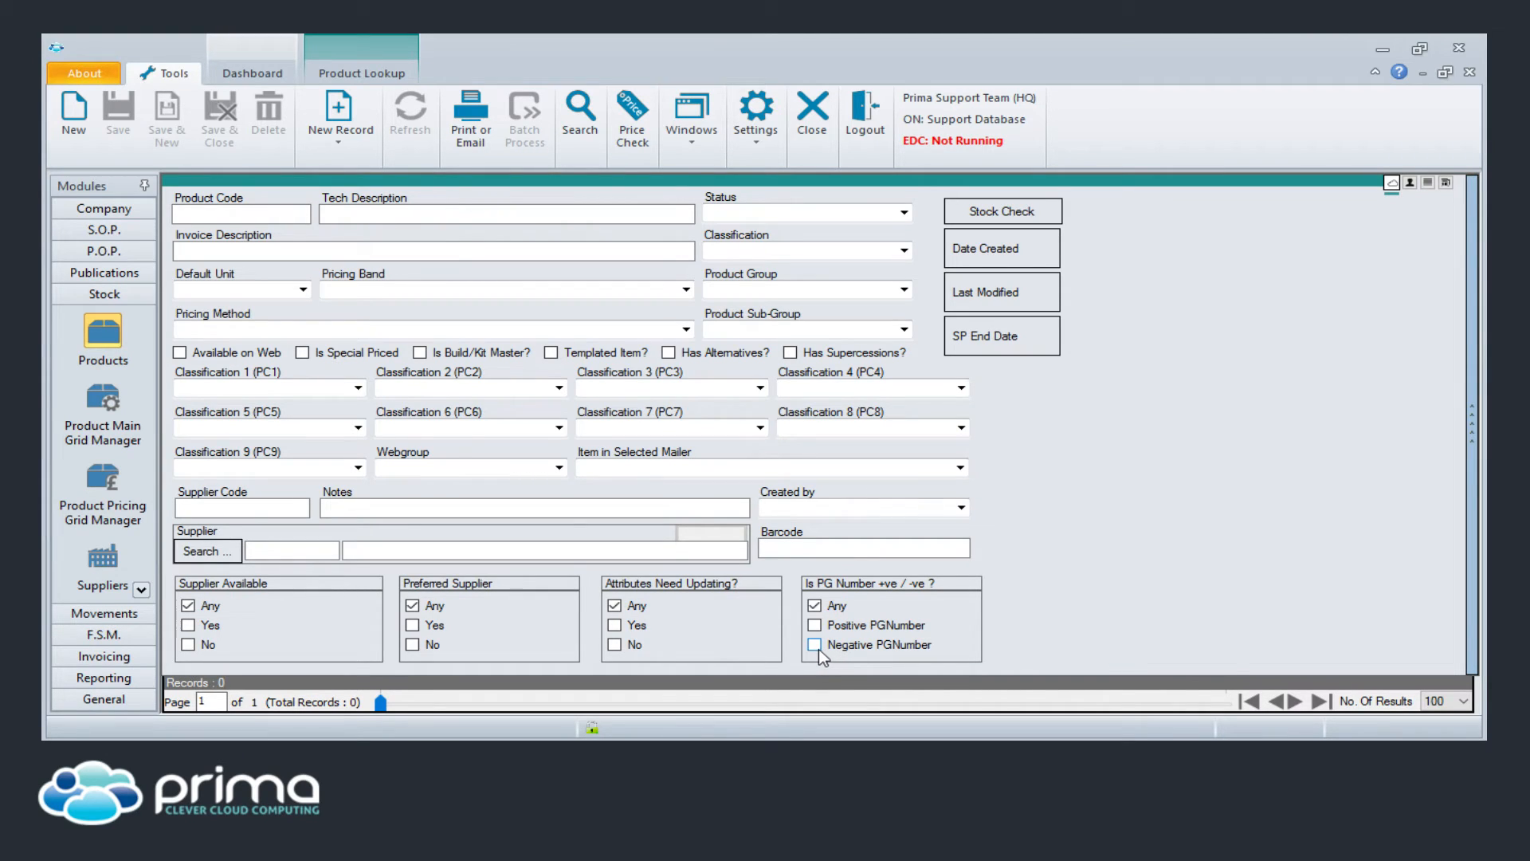
In the Prima desktop product lookup, search for products with a Negative PGNumber and select the CHAIR product.
left_click(815, 646)
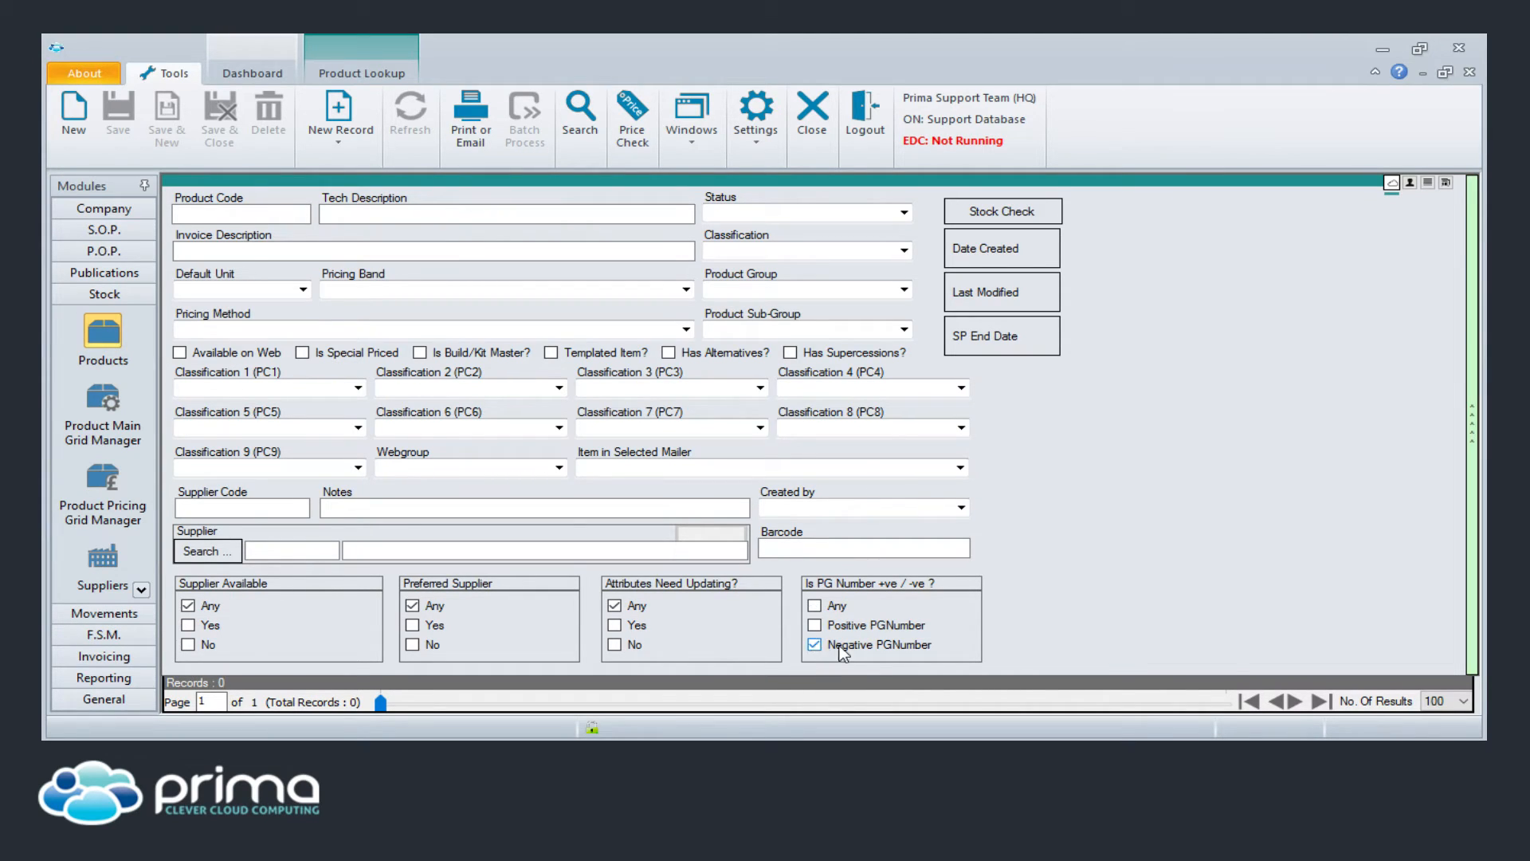
left_click(577, 123)
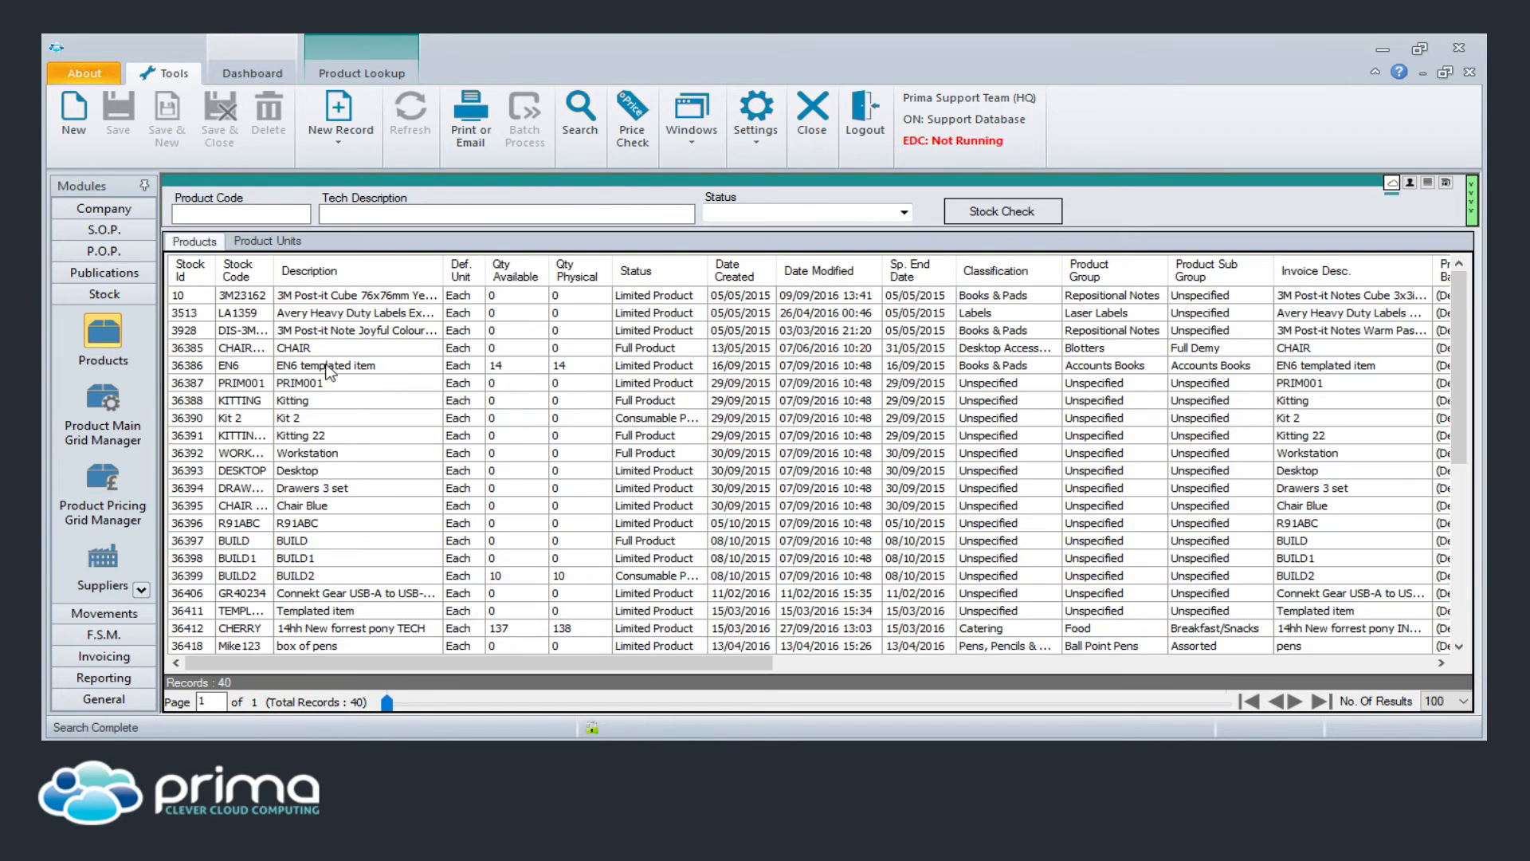
left_click(326, 351)
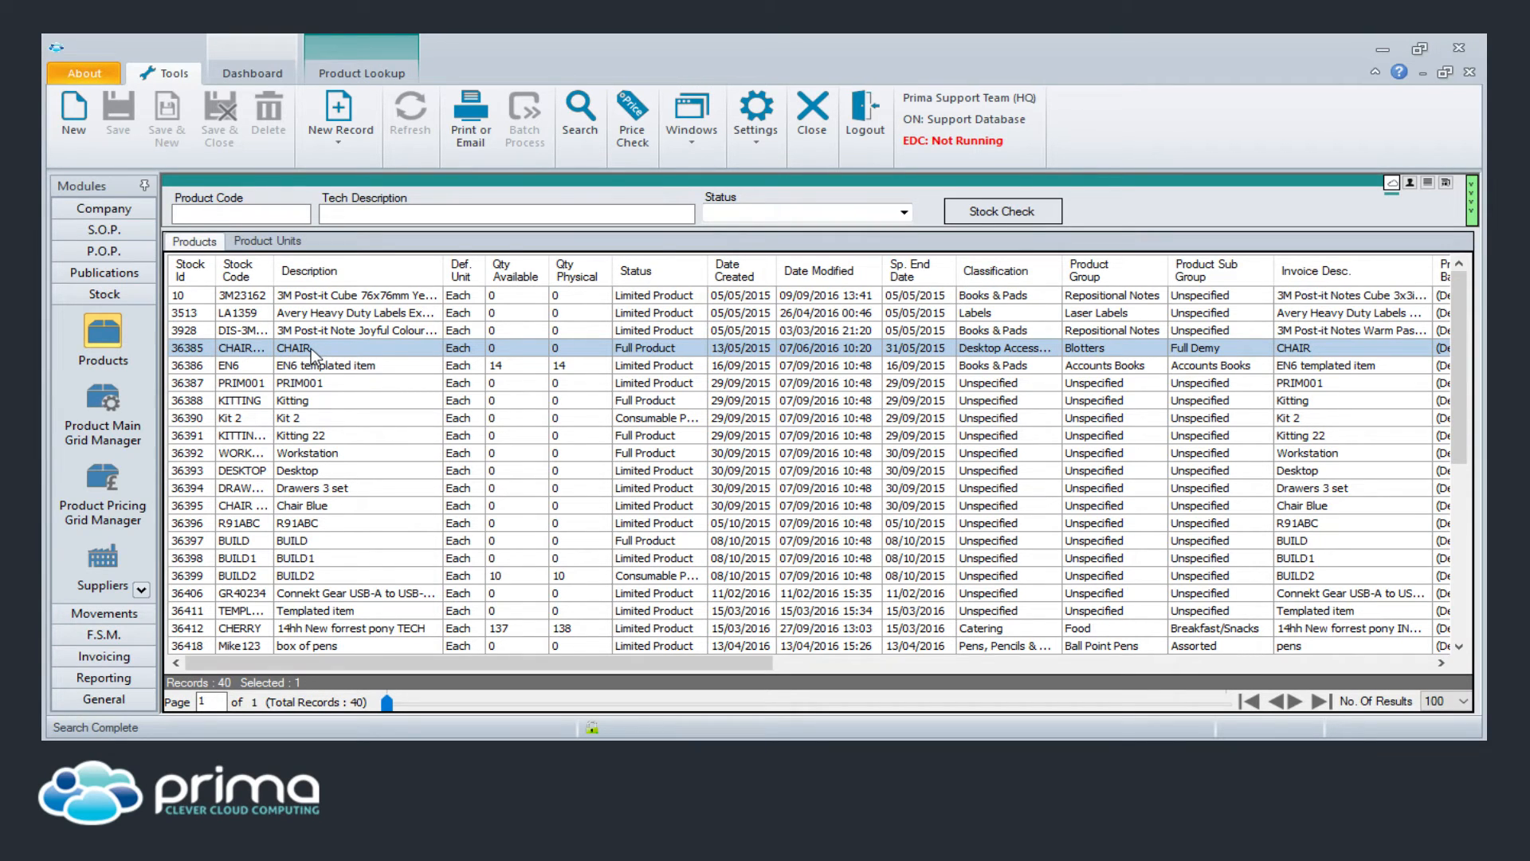
Open the CHAIR product's record, check the group description in its extra information, and open its attributes for editing.
double_click(311, 347)
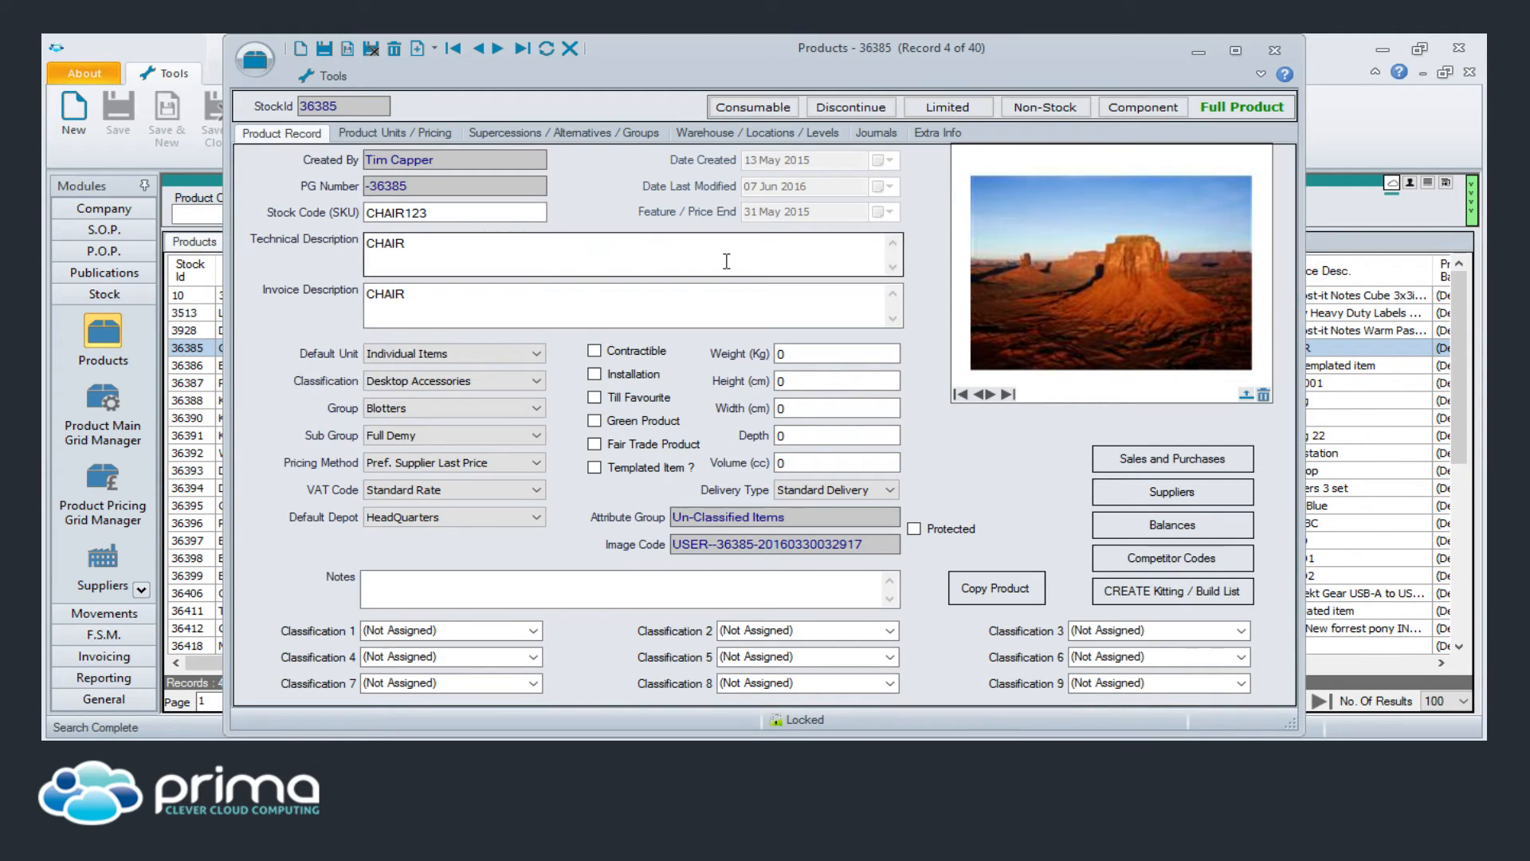
left_click(926, 134)
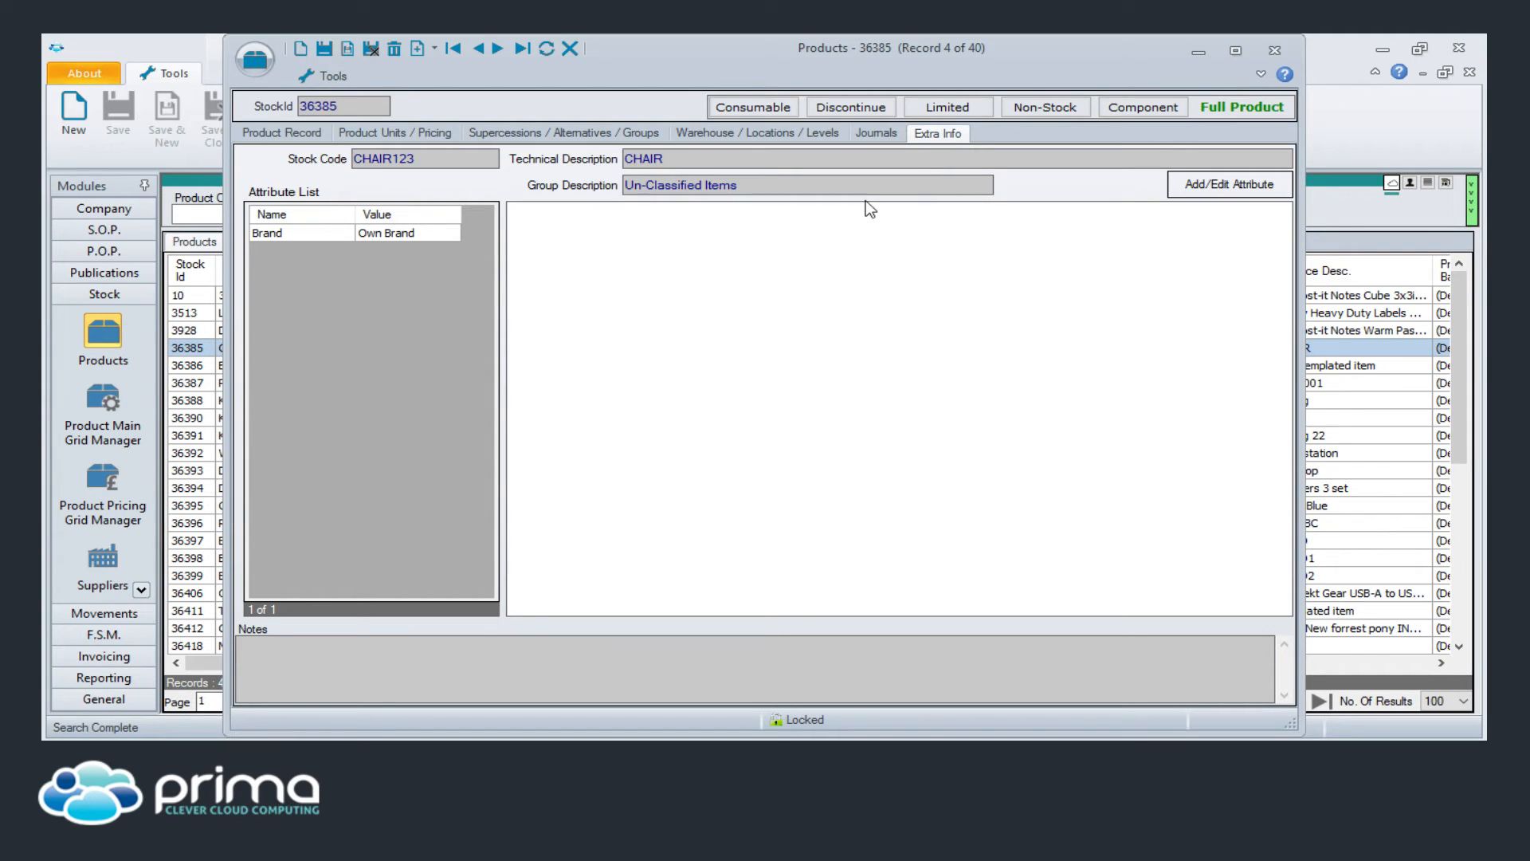
left_click_drag(752, 184, 623, 185)
left_click(748, 184)
mouse_move(747, 190)
left_mouse_down()
mouse_move(636, 194)
mouse_move(756, 193)
mouse_move(698, 203)
mouse_move(743, 201)
left_mouse_up()
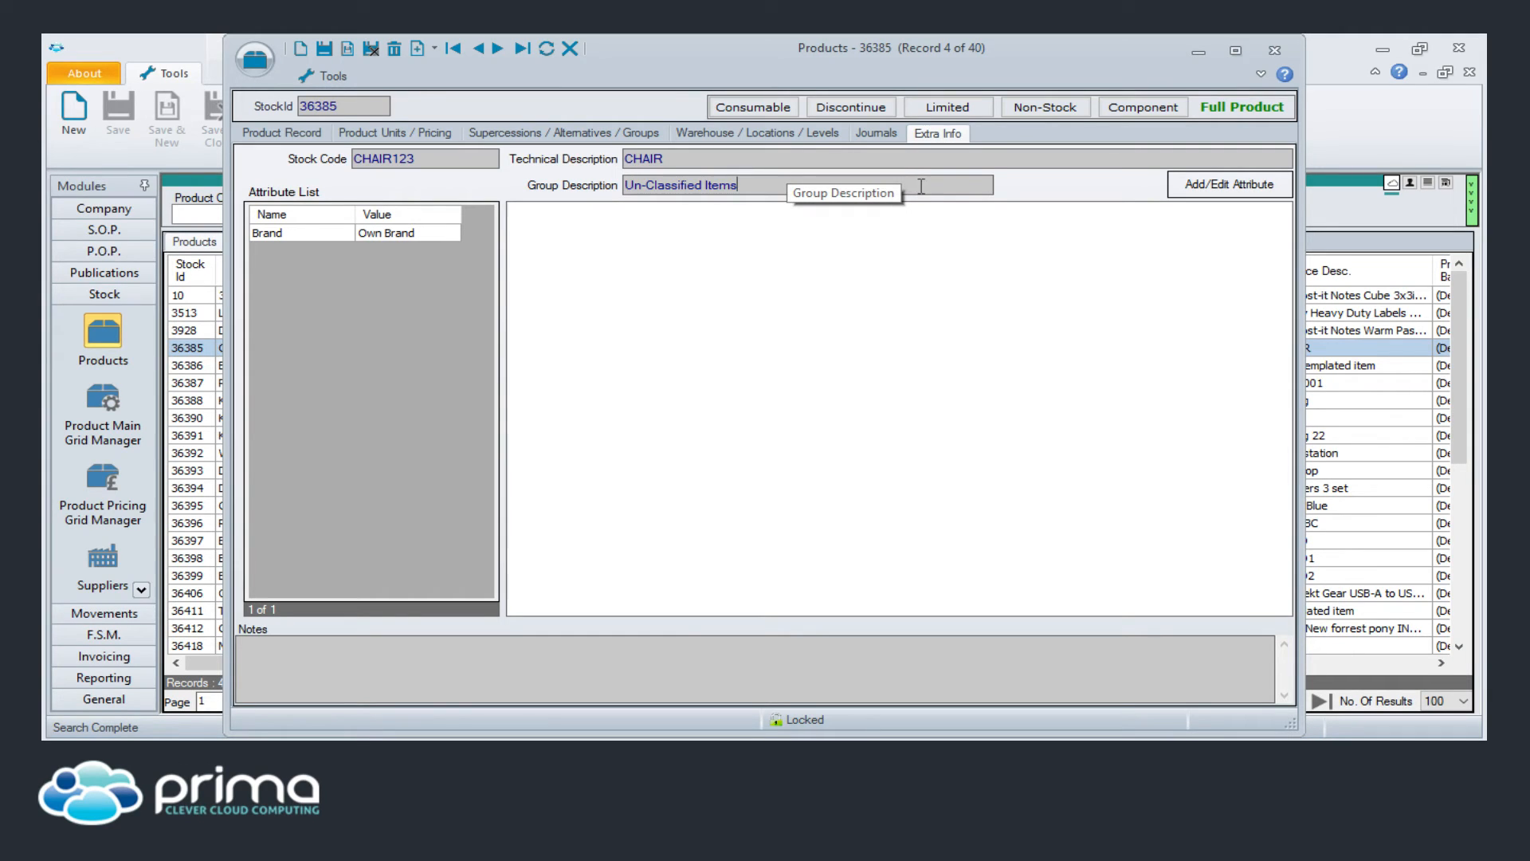
left_click(1182, 182)
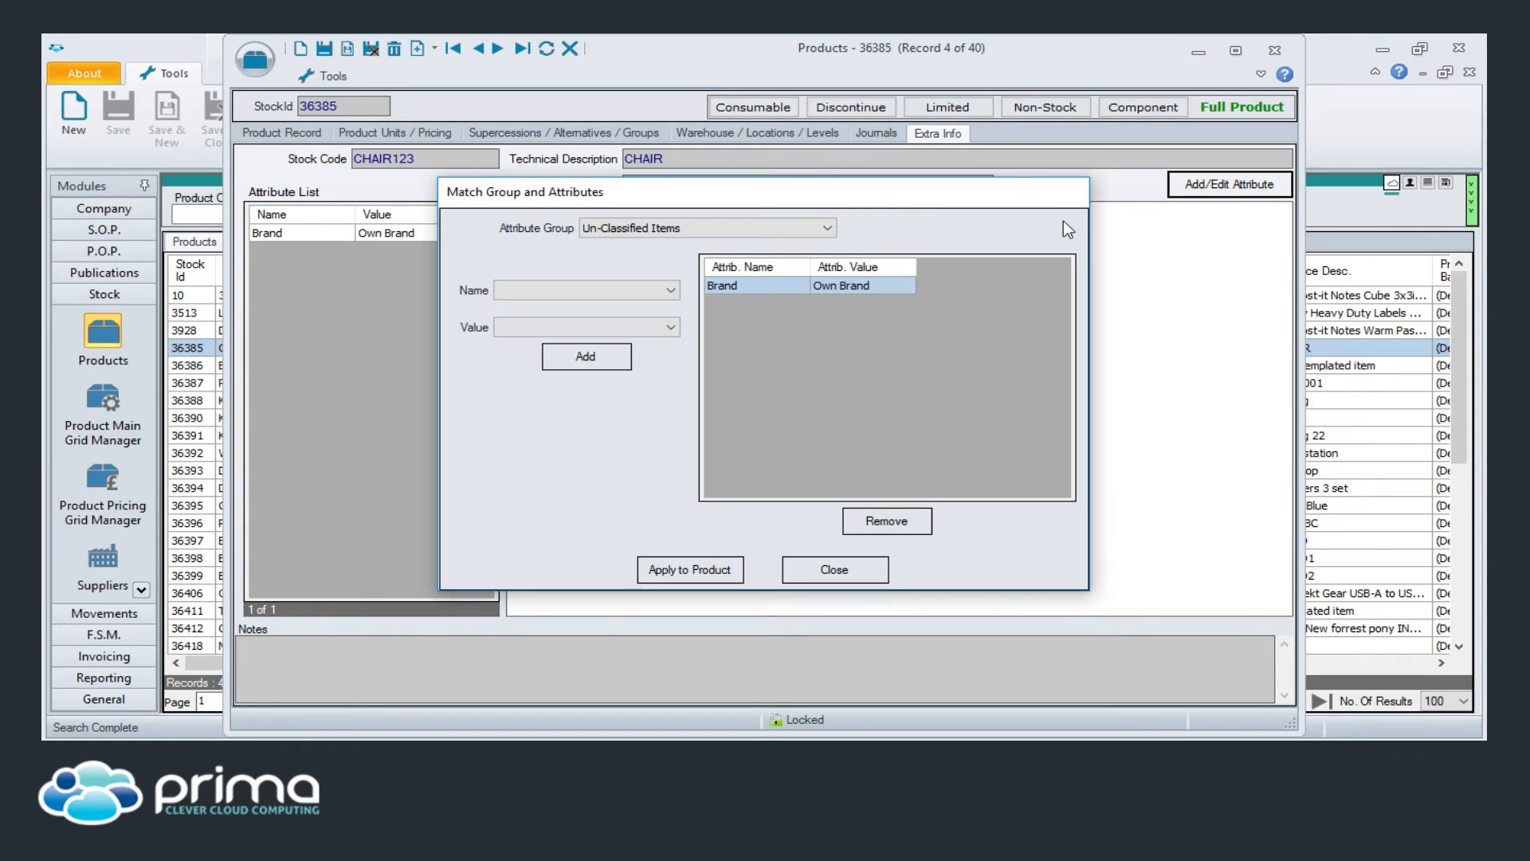
left_click(785, 229)
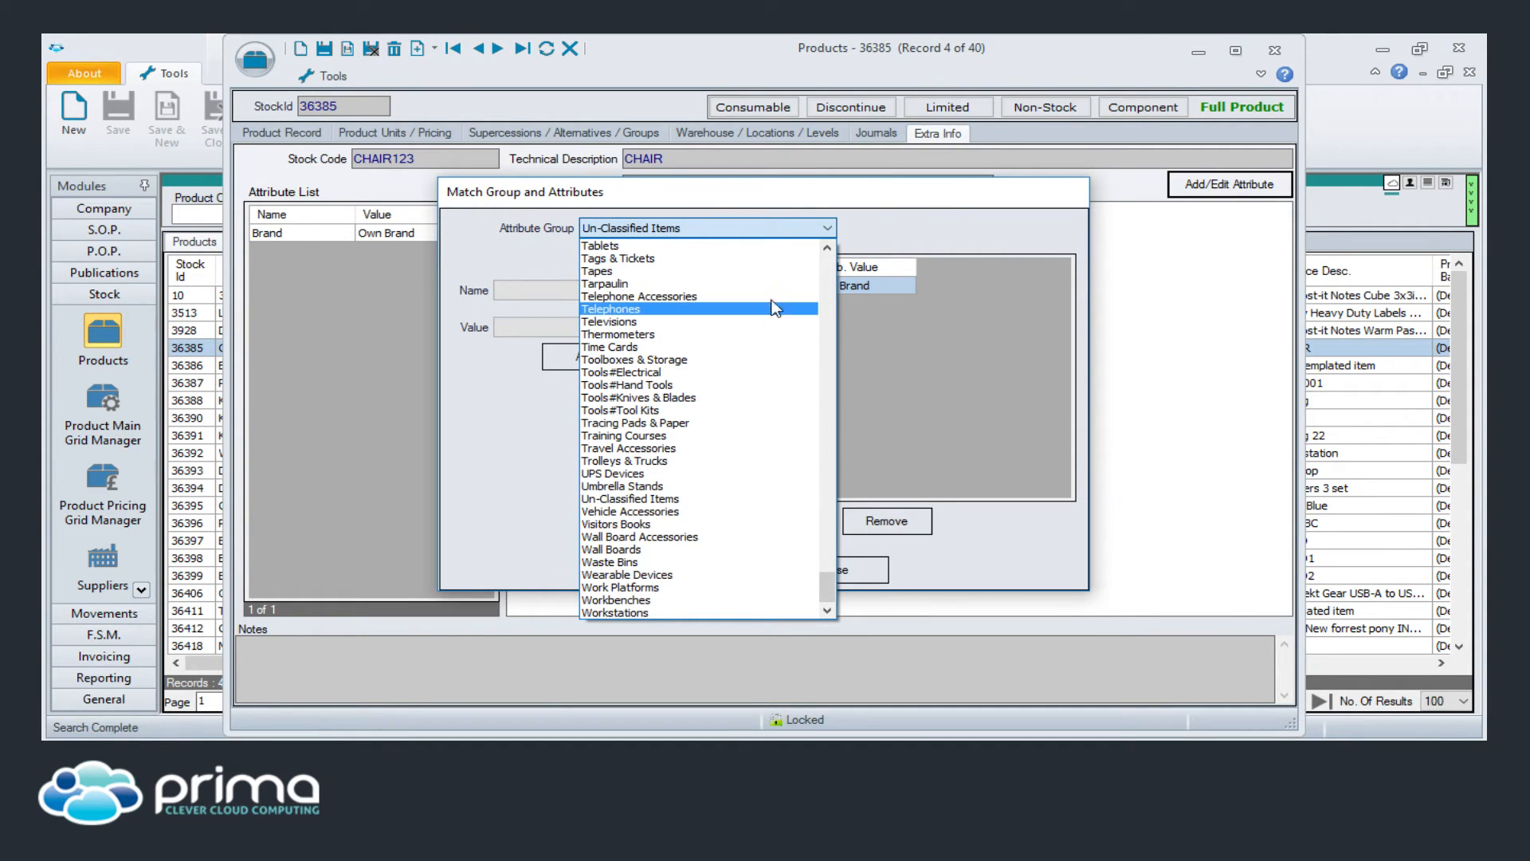
key("c")
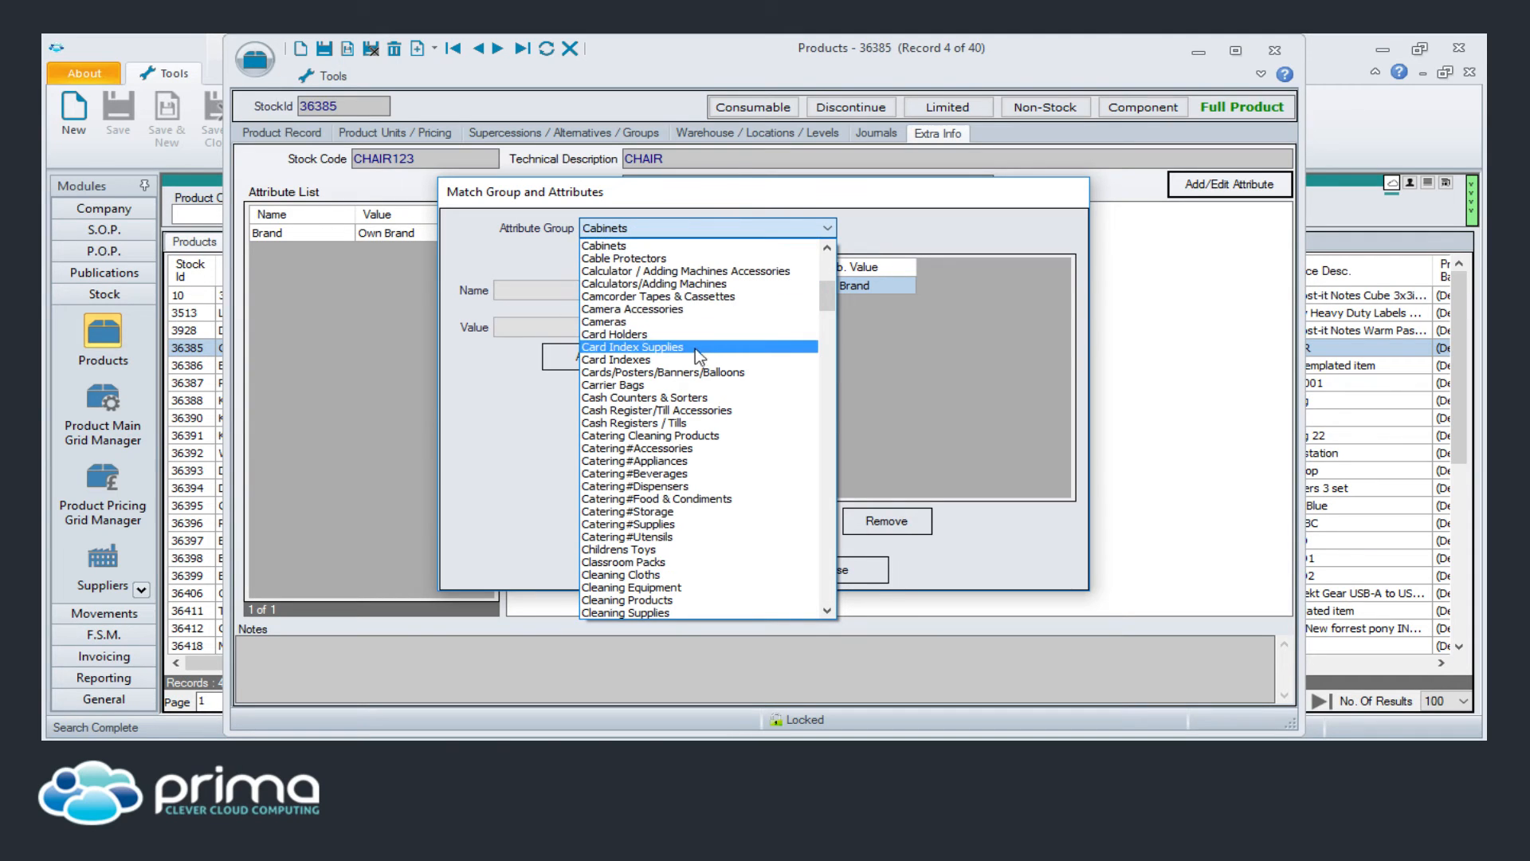
scroll(698, 395, "down", 4)
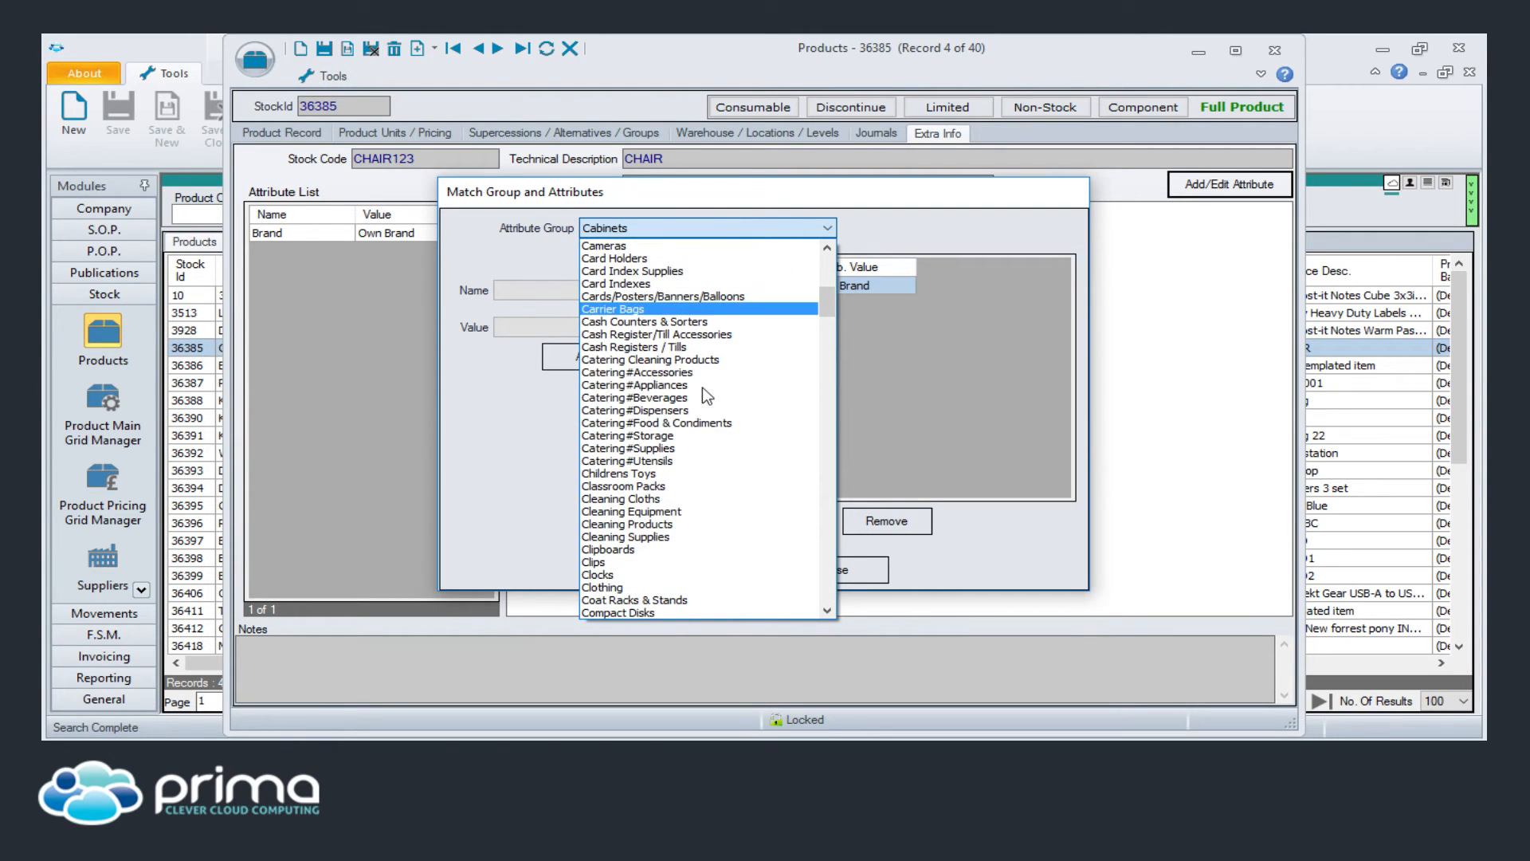
scroll(663, 457, "down", 2)
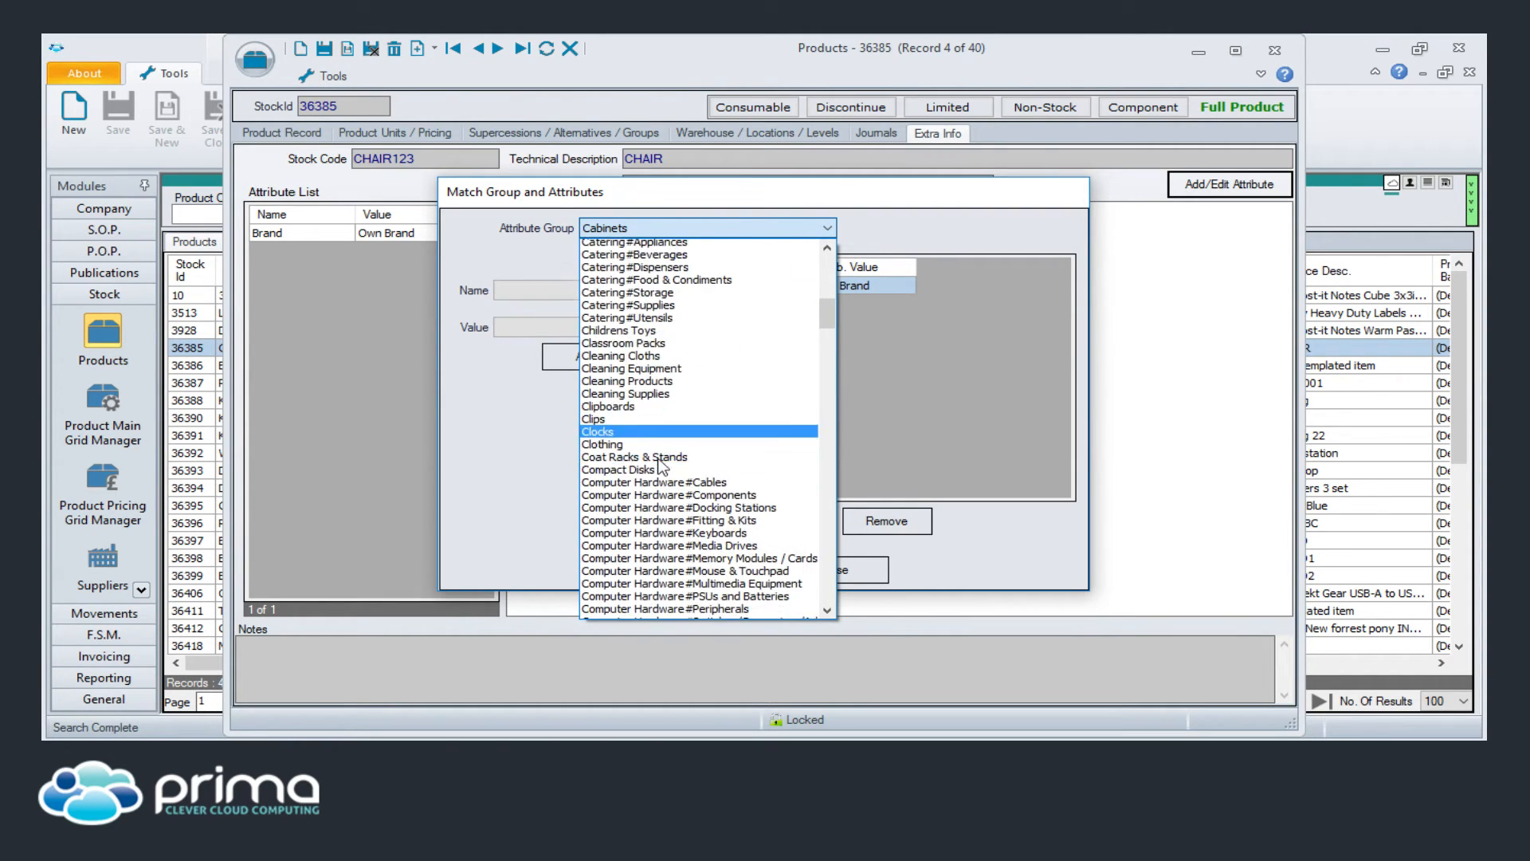
scroll(656, 456, "up", 2)
key("f")
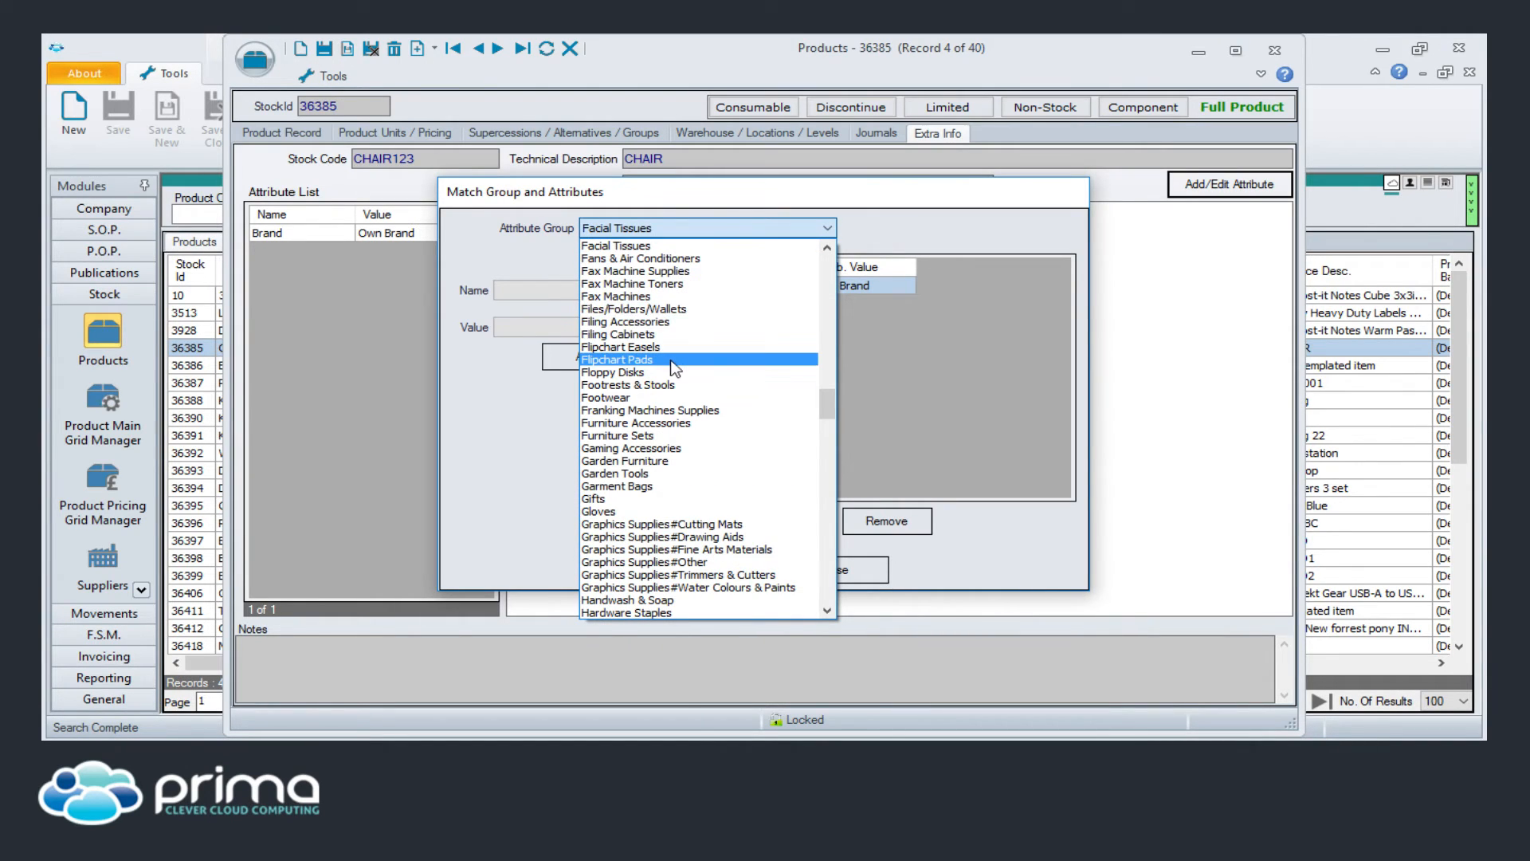
key("c")
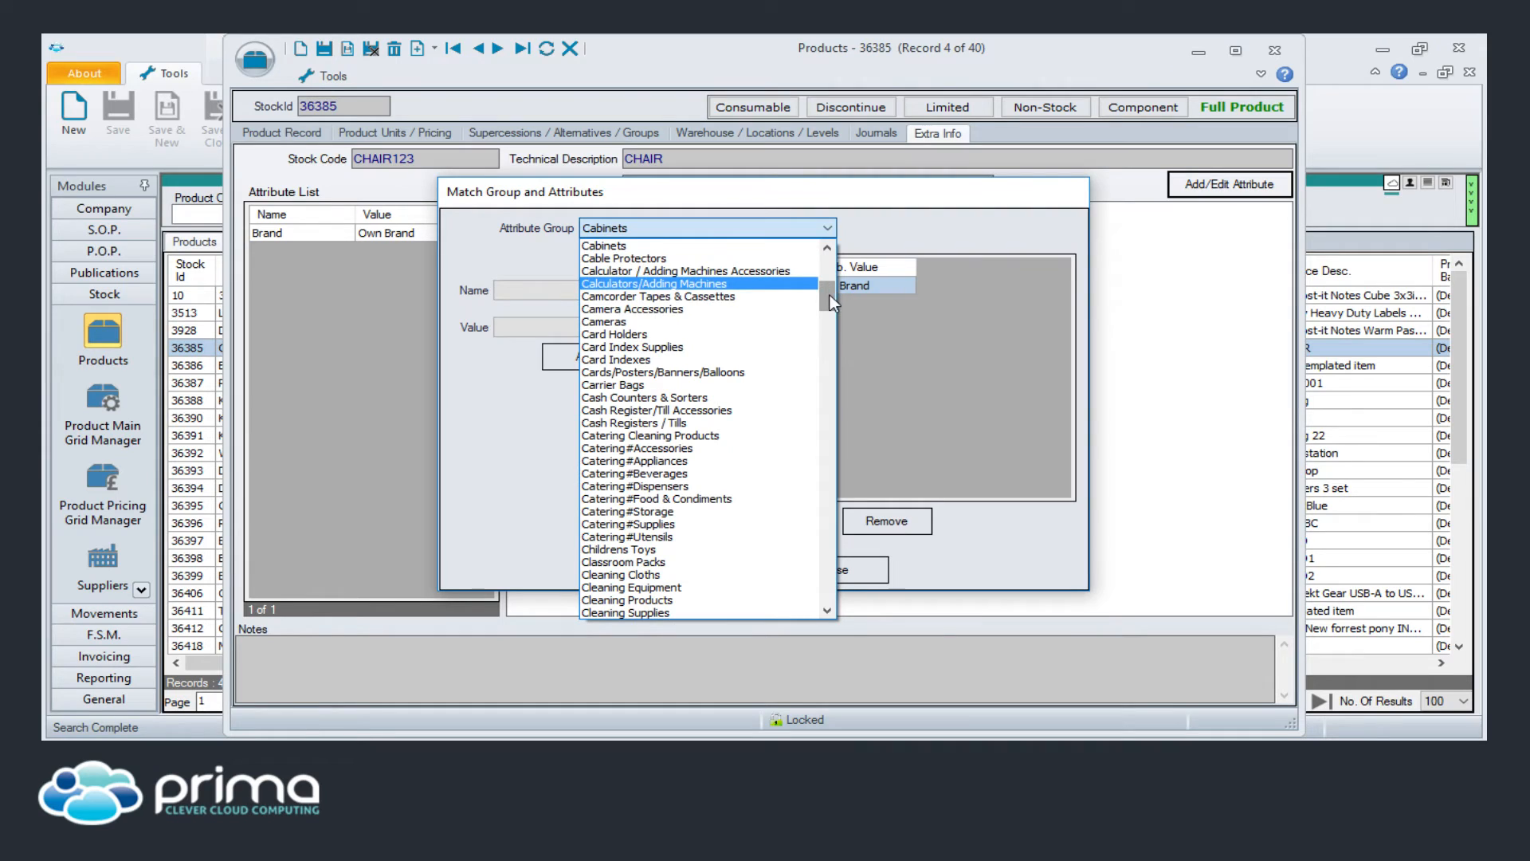
left_click_drag(826, 297, 822, 312)
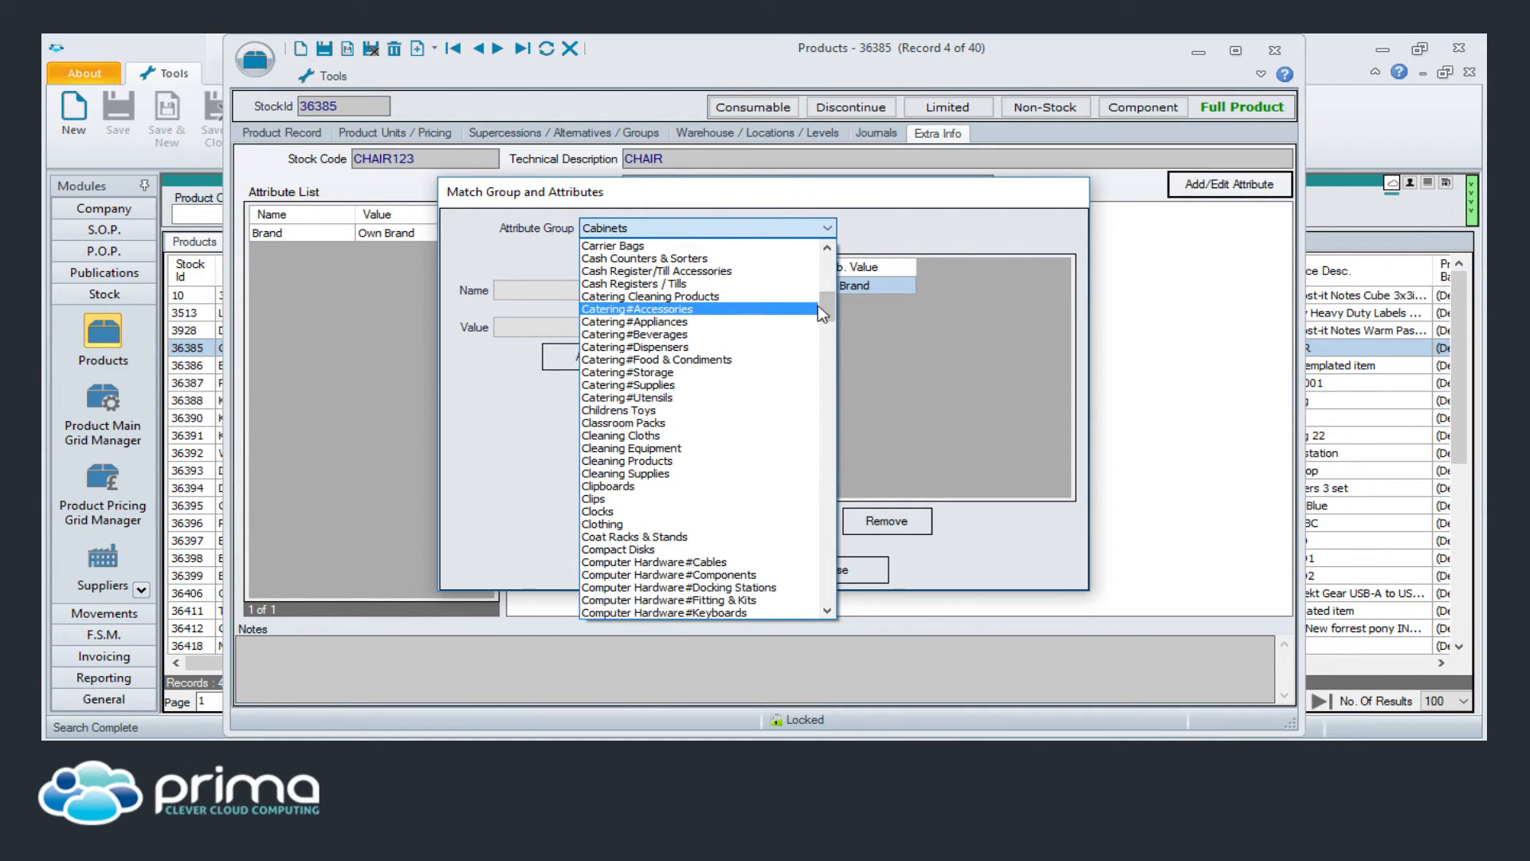
left_click(818, 307)
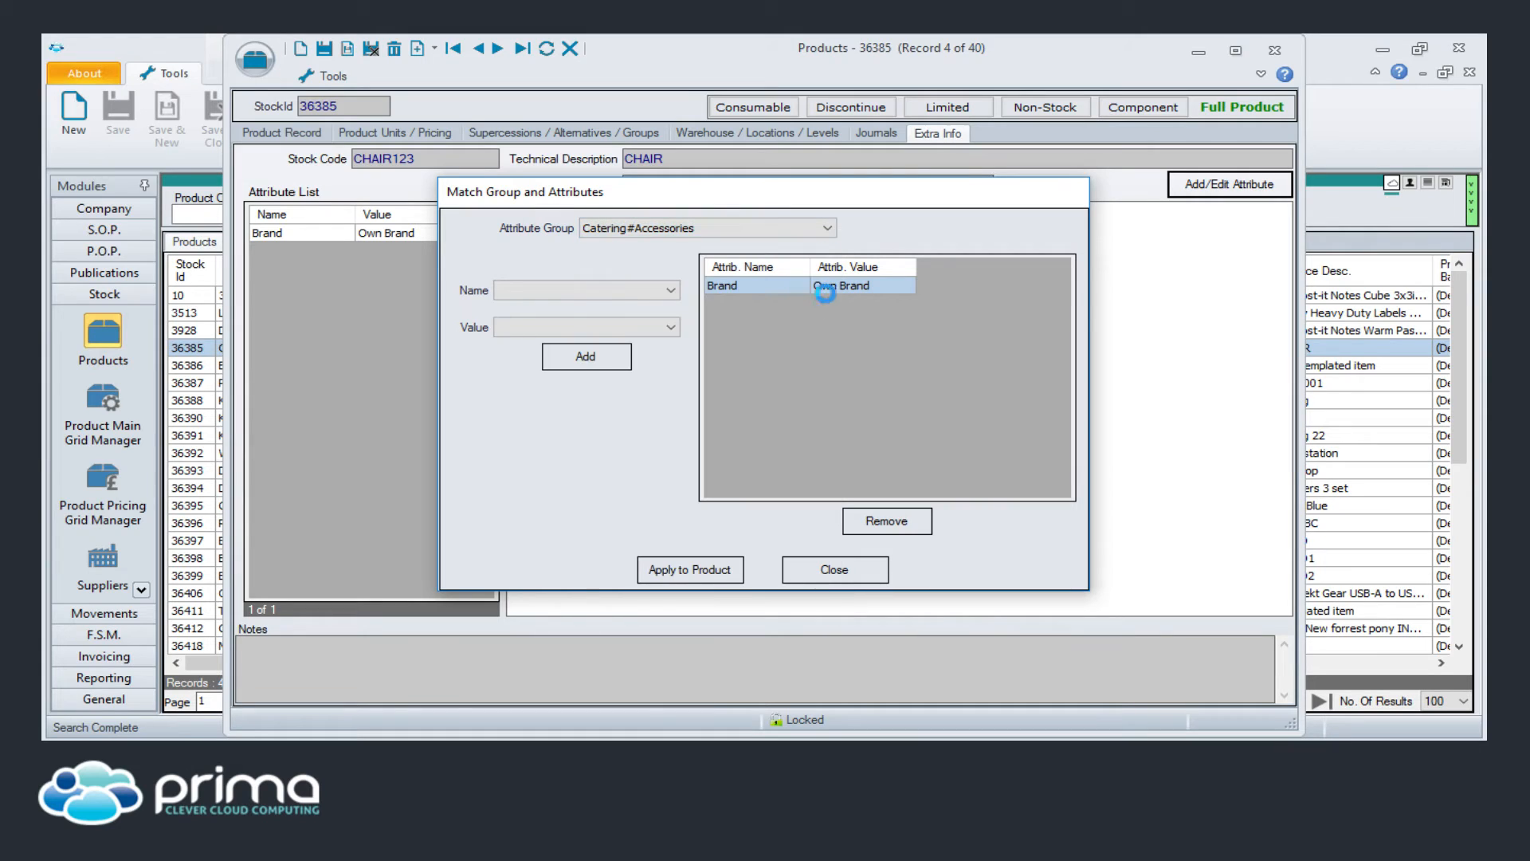
Set the product's attribute group to Furniture Sets and check which attribute names it offers.
left_click(826, 232)
scroll(831, 308, "down", 2)
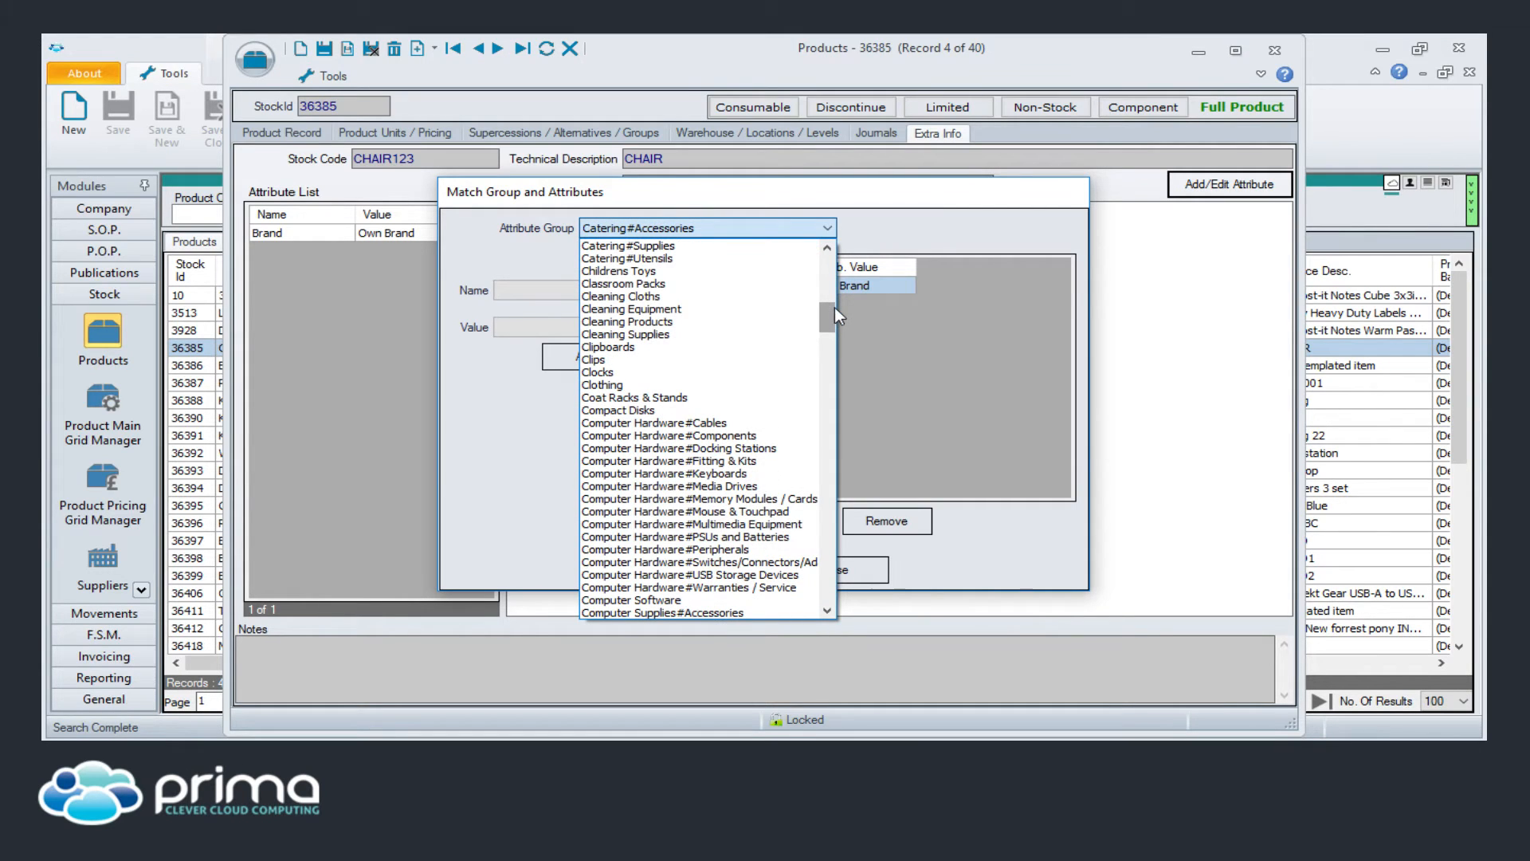
key("f")
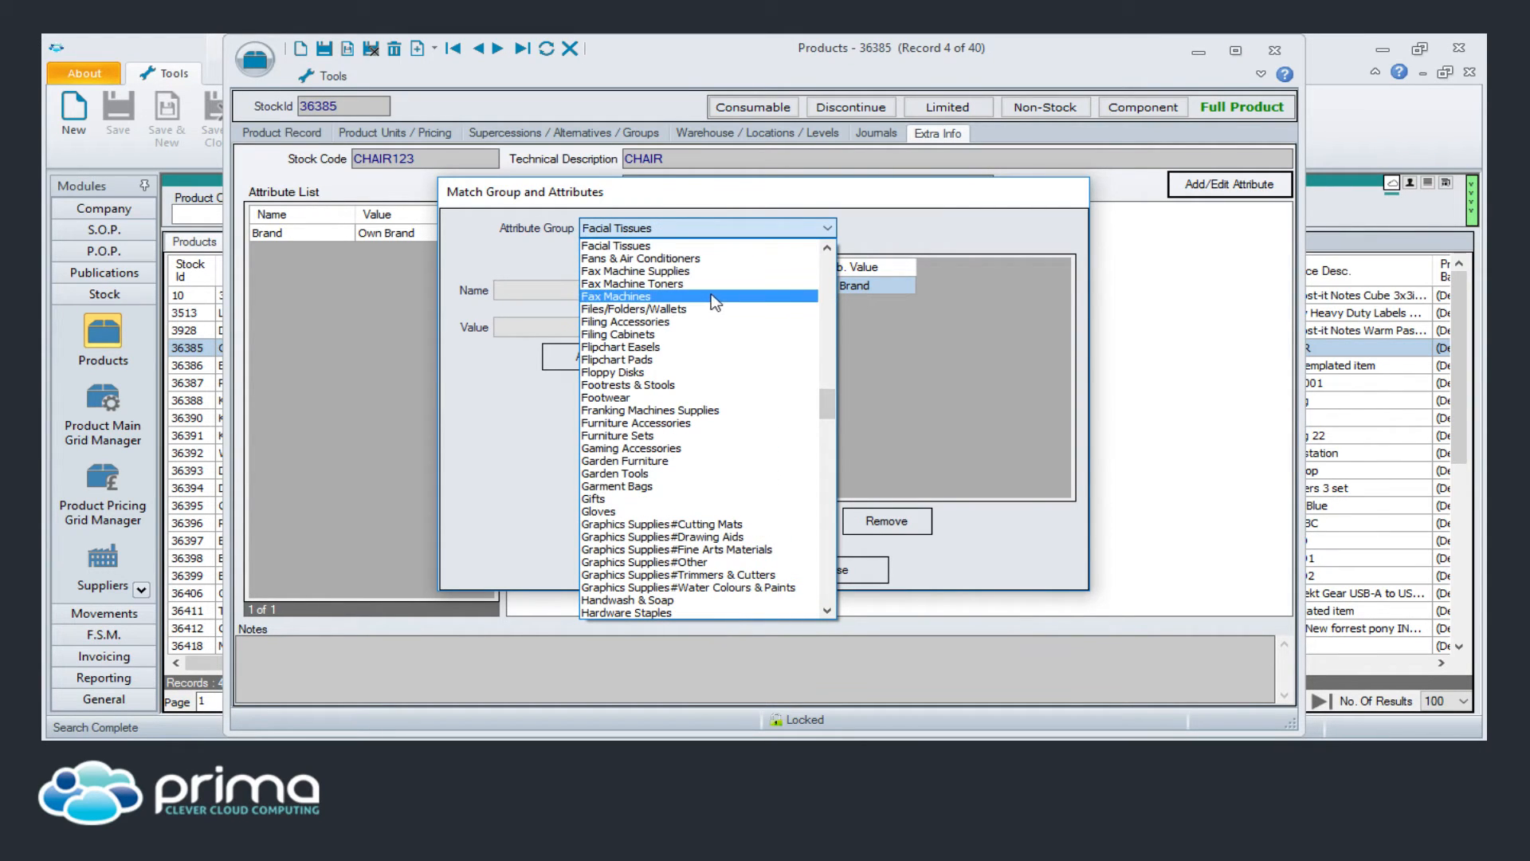
left_click(666, 435)
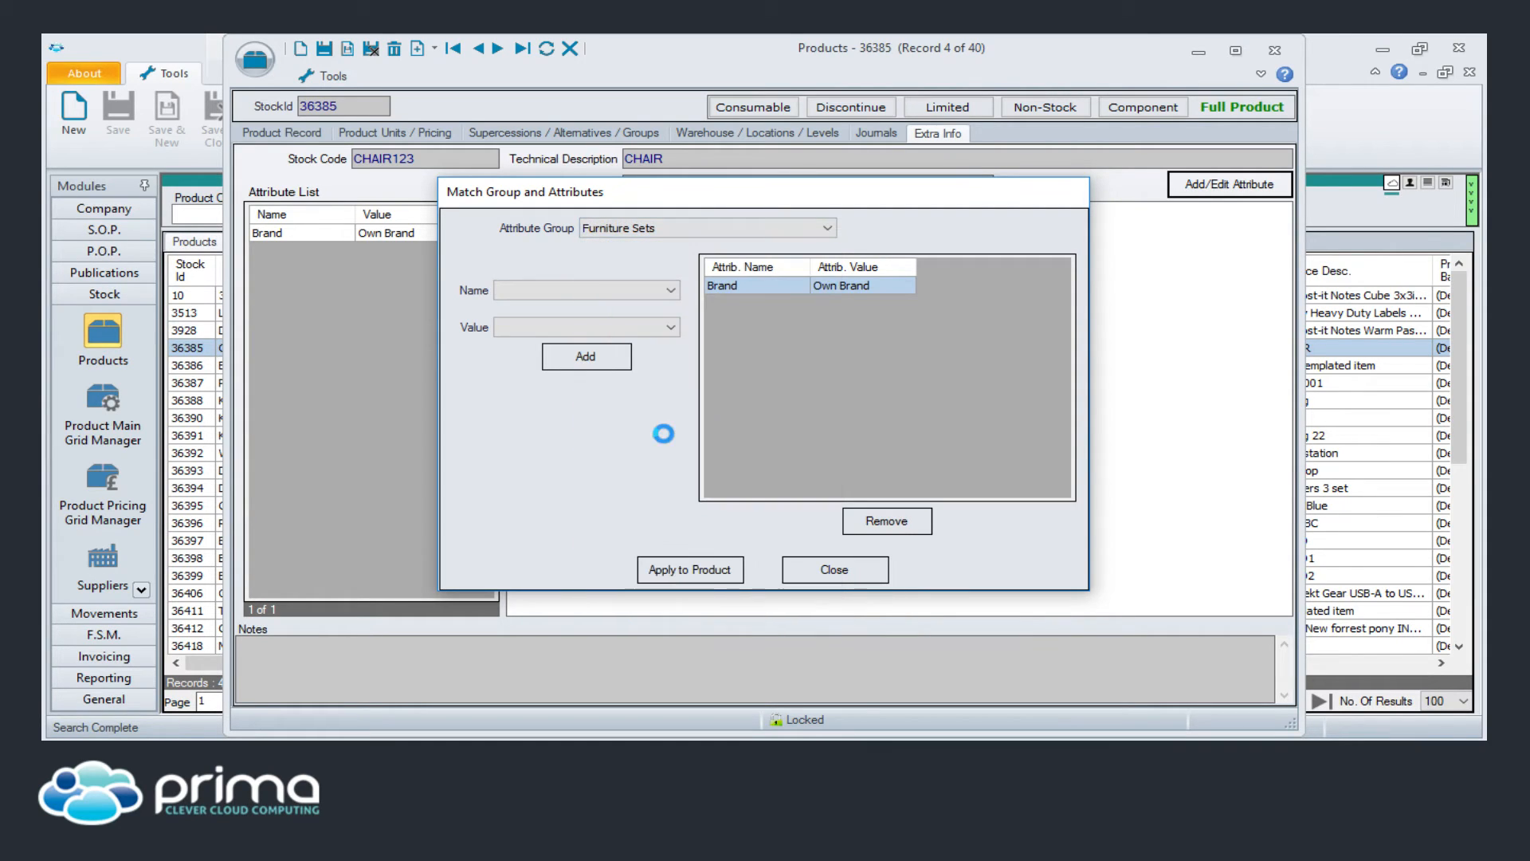
left_click(670, 291)
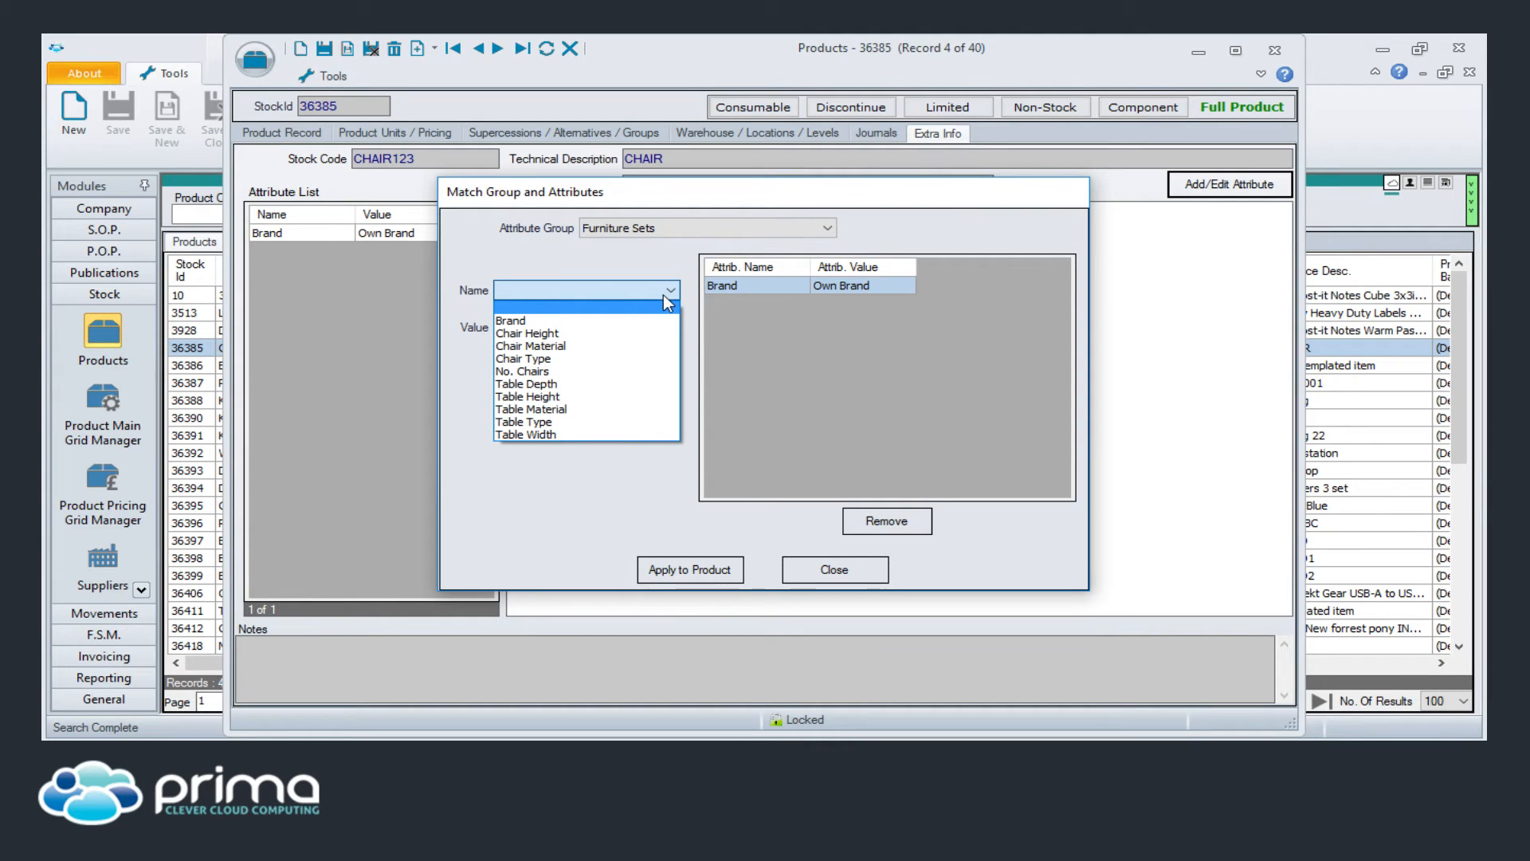
left_click(682, 229)
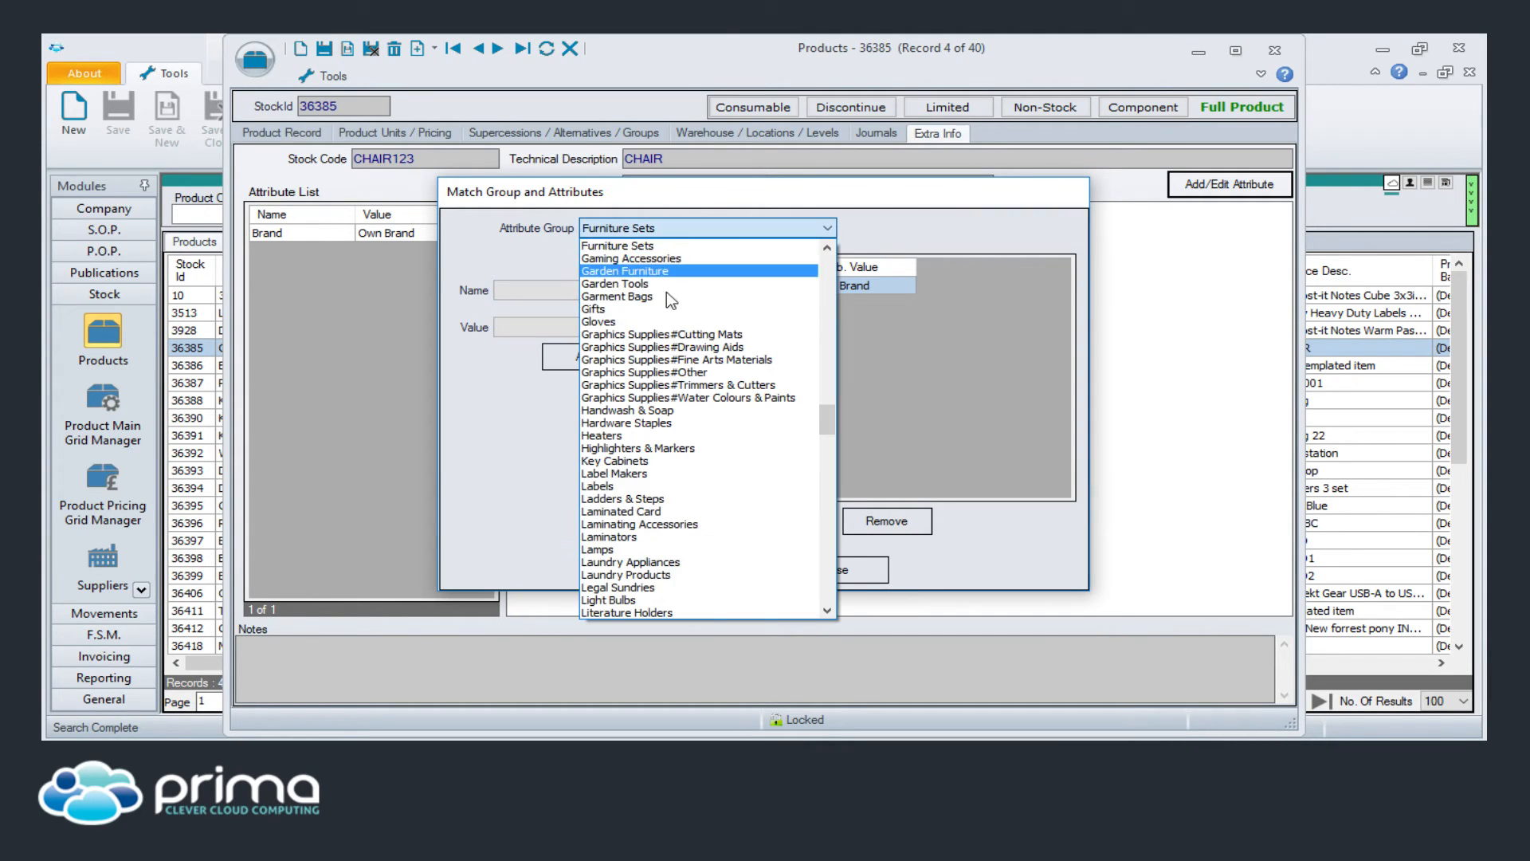
left_click(682, 229)
Replace the product's existing Own Brand entry with a Brand attribute of value Arista.
left_click(622, 290)
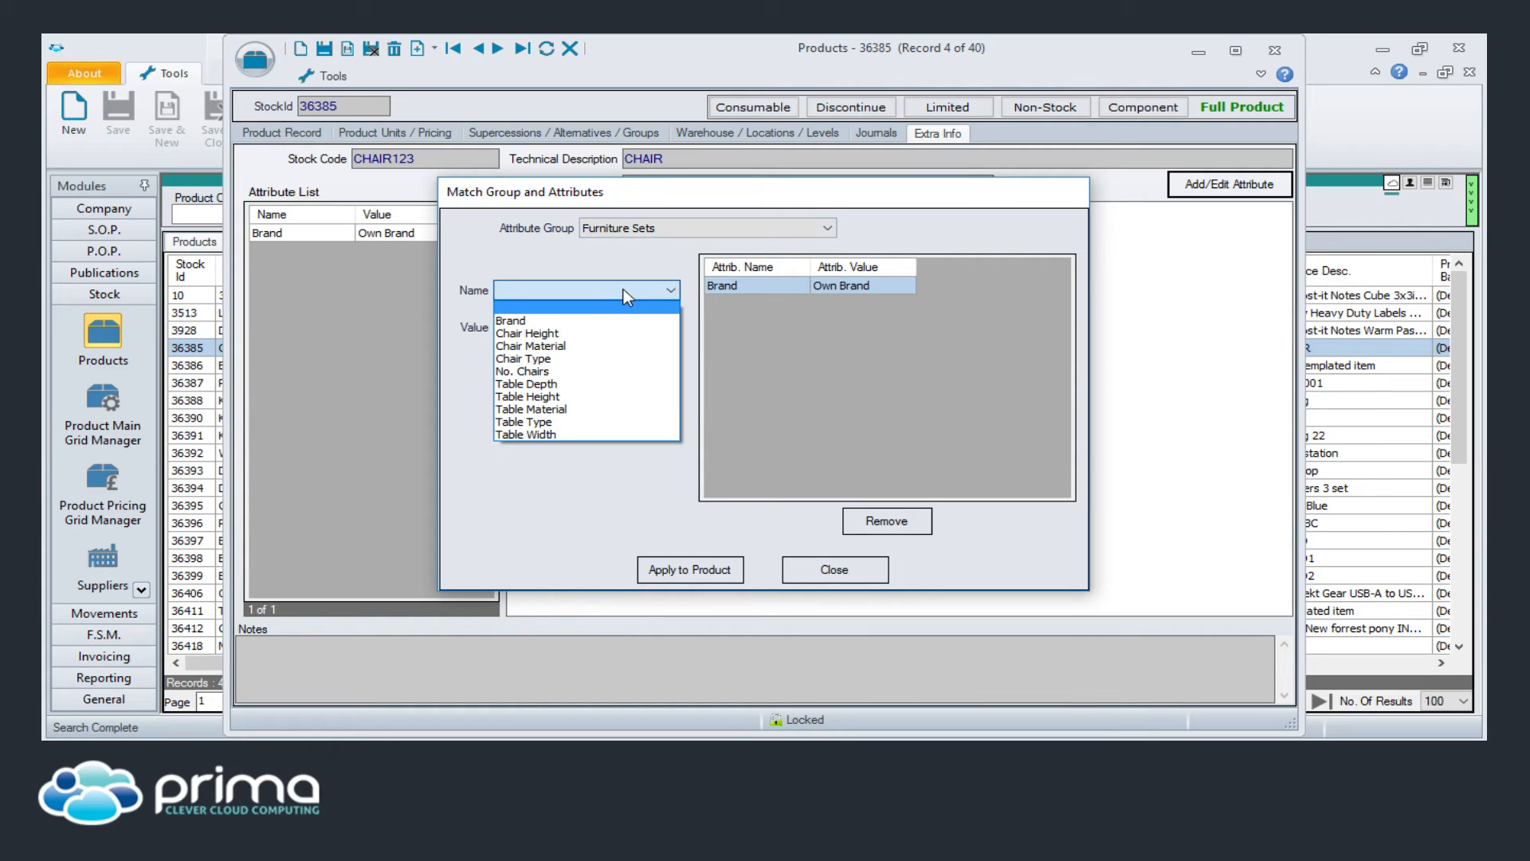
left_click(591, 319)
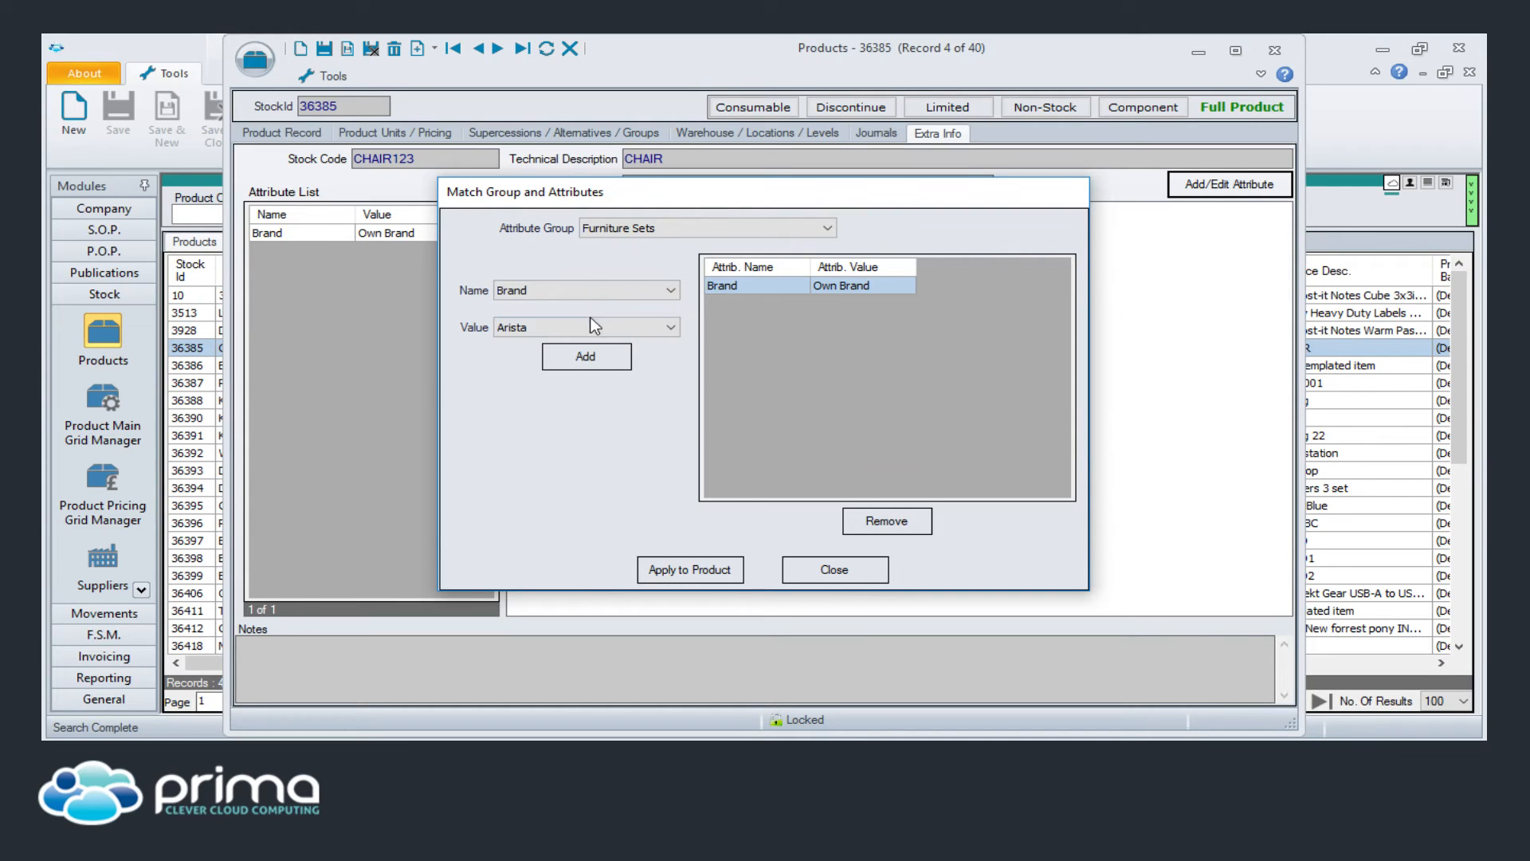
left_click(585, 360)
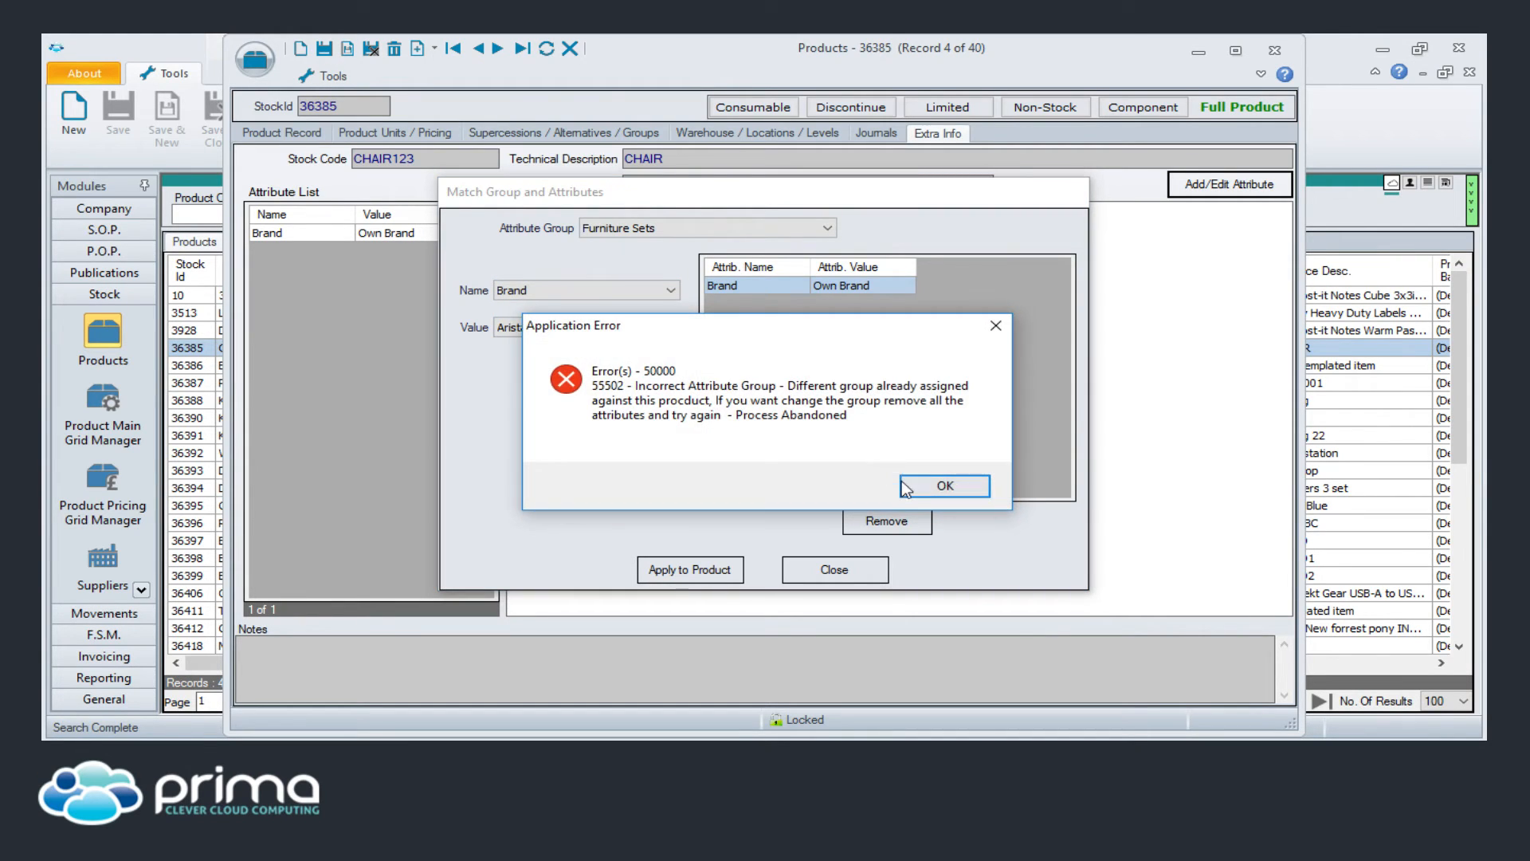
left_click(940, 482)
left_click(877, 522)
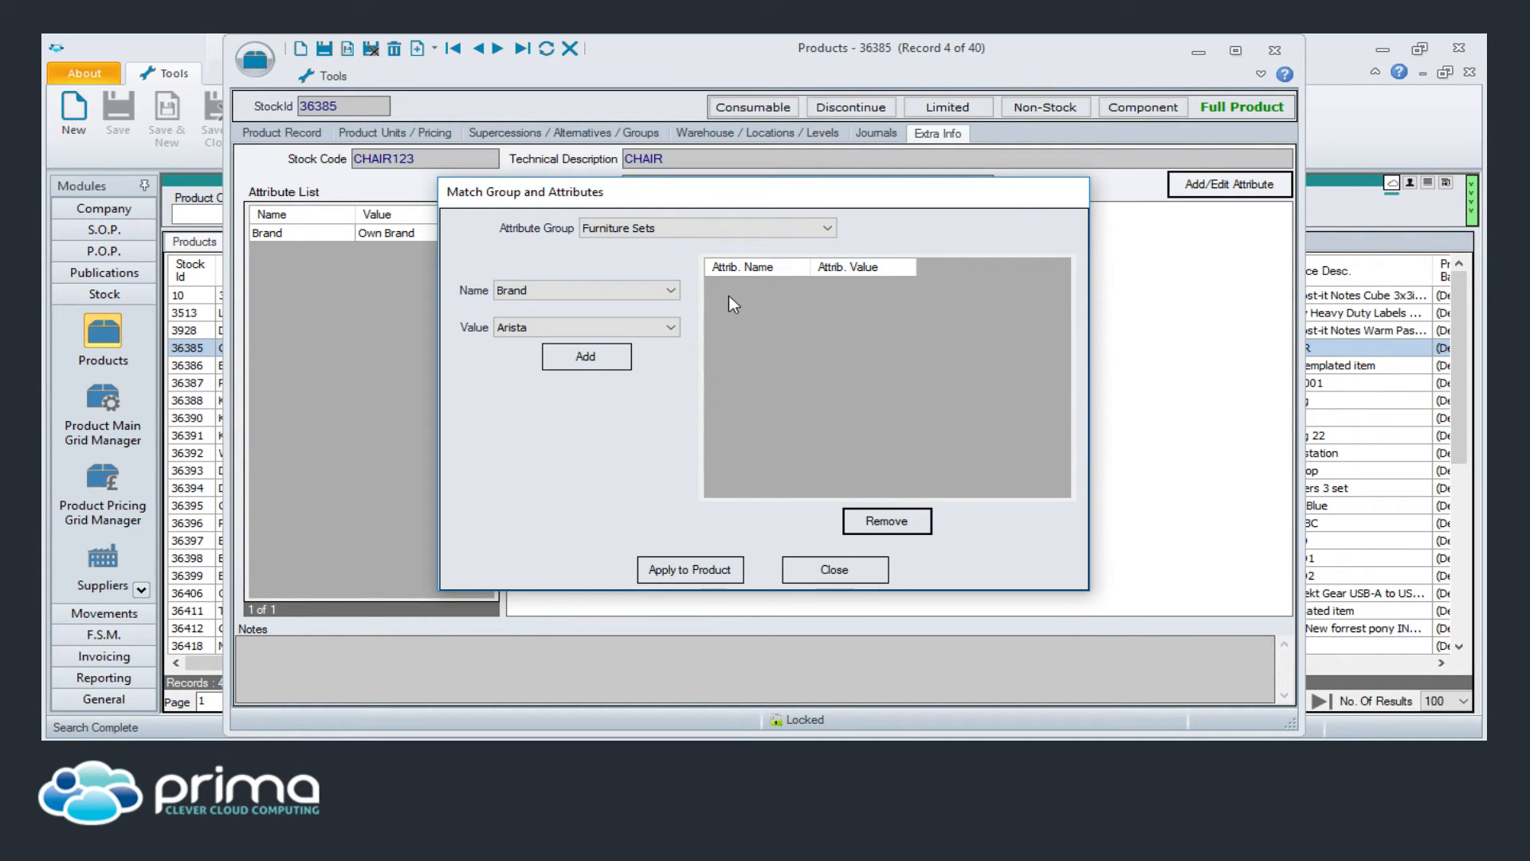
left_click(582, 362)
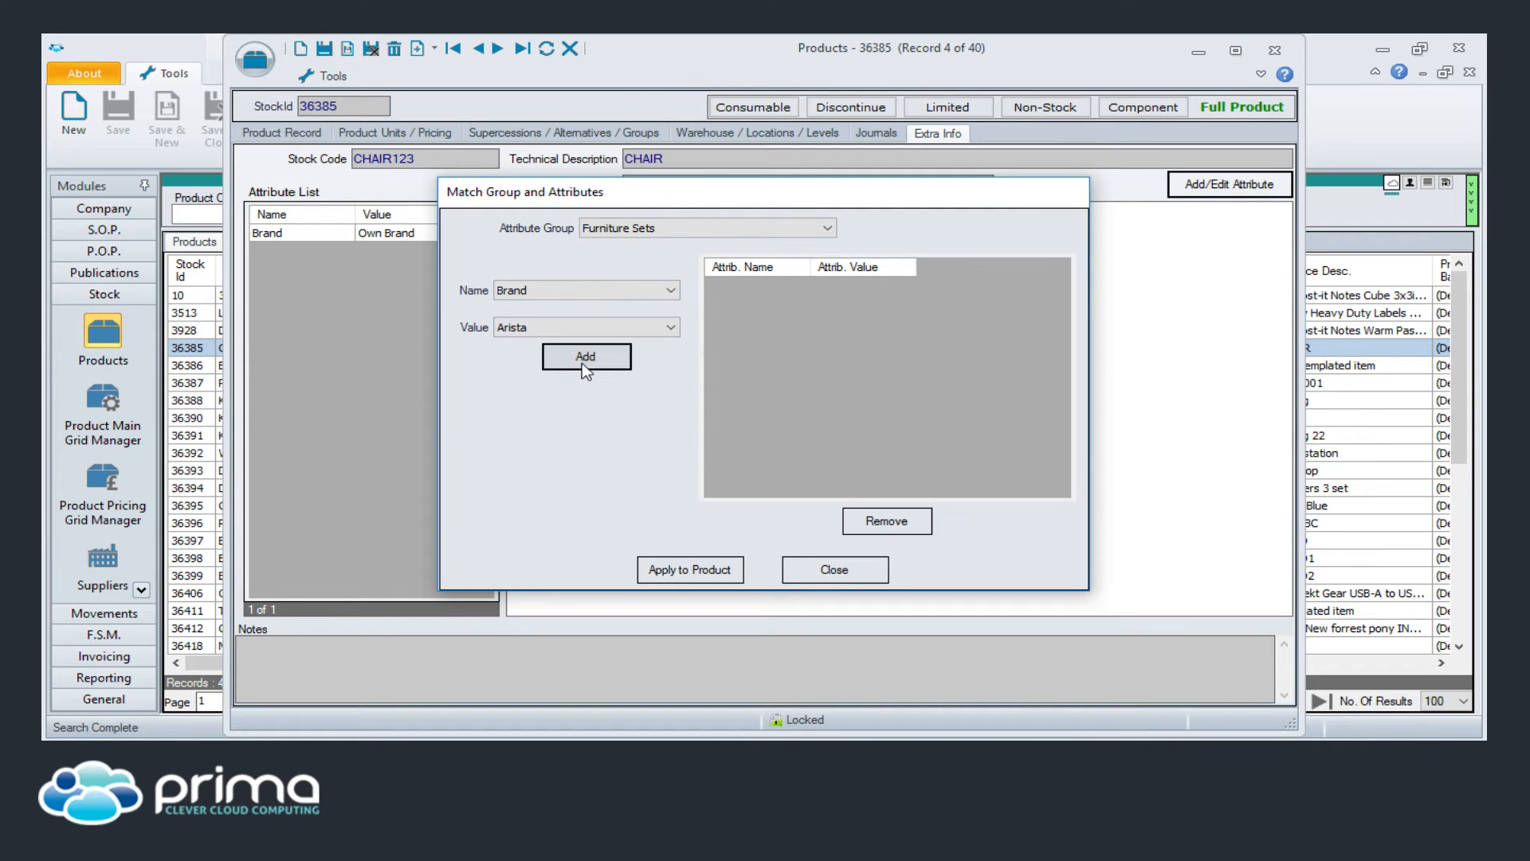
Add the attributes Chair Height with value 430mm and Chair Material with value Aluminium to the product.
left_click(601, 291)
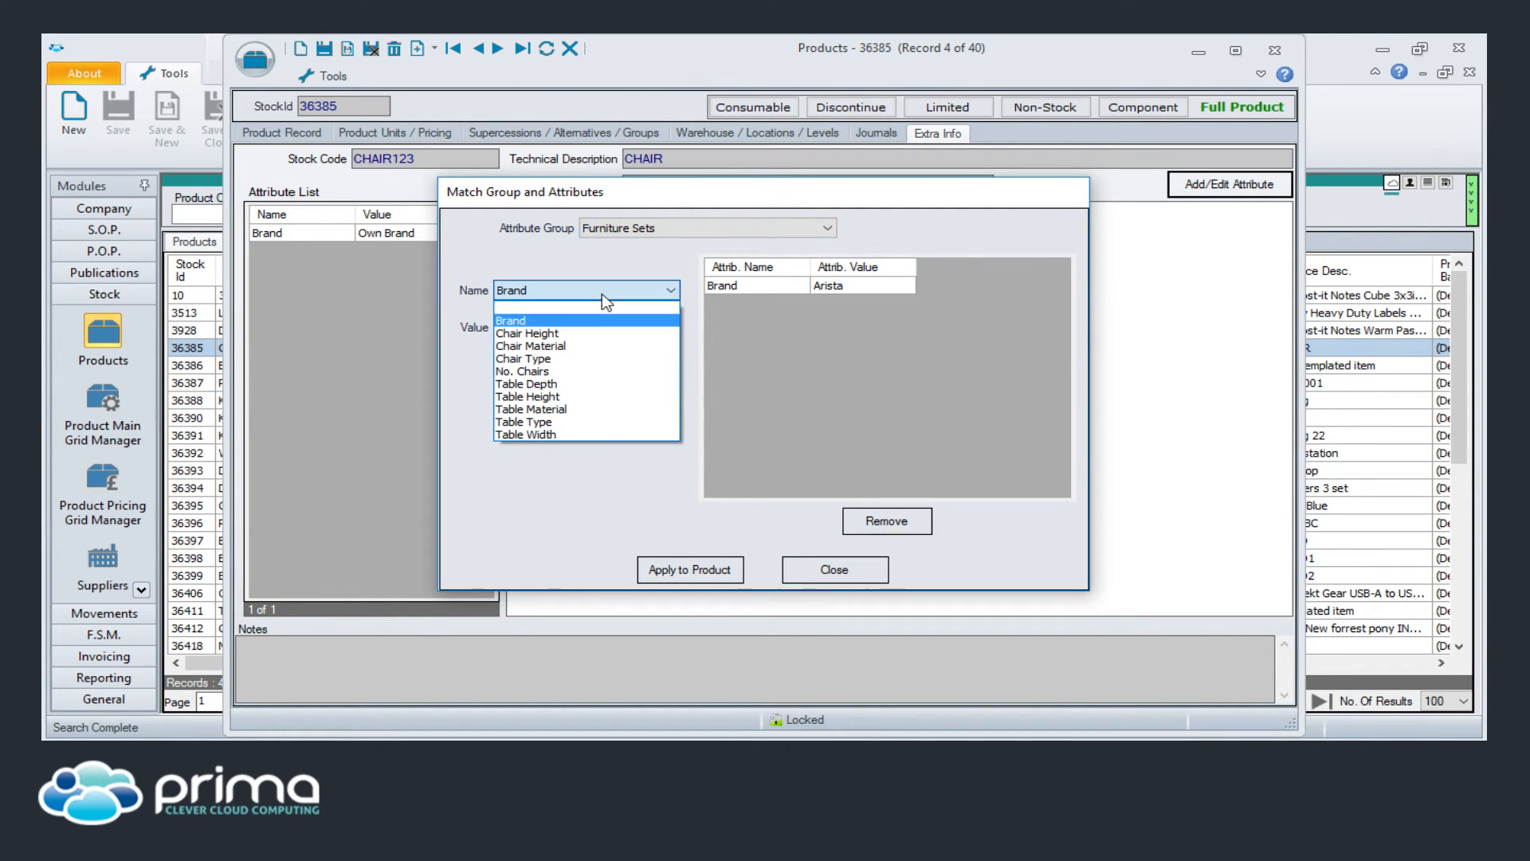
left_click(591, 333)
left_click(582, 355)
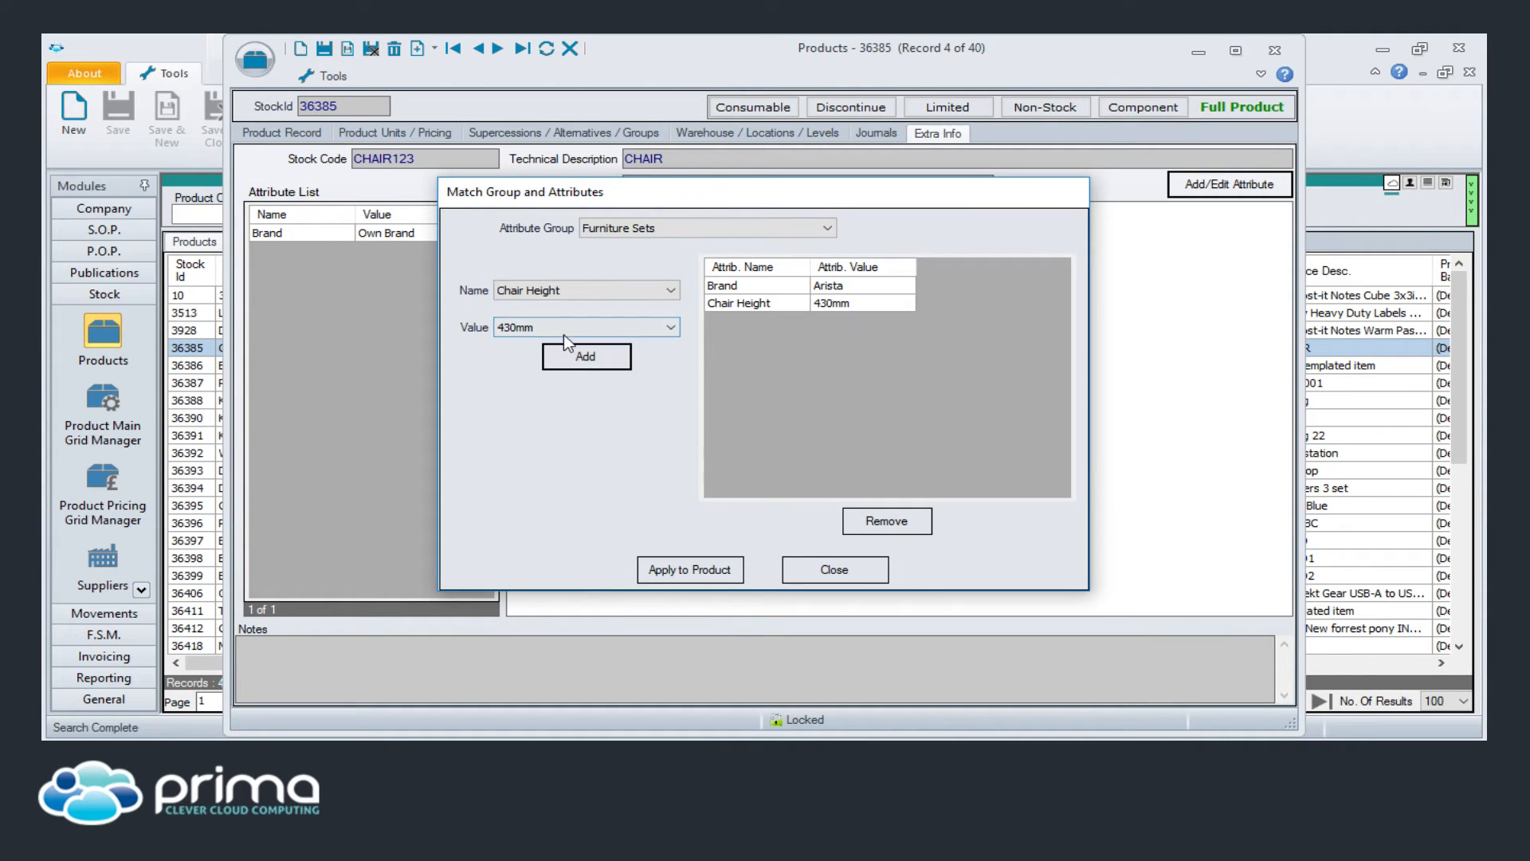
left_click(591, 292)
left_click(575, 346)
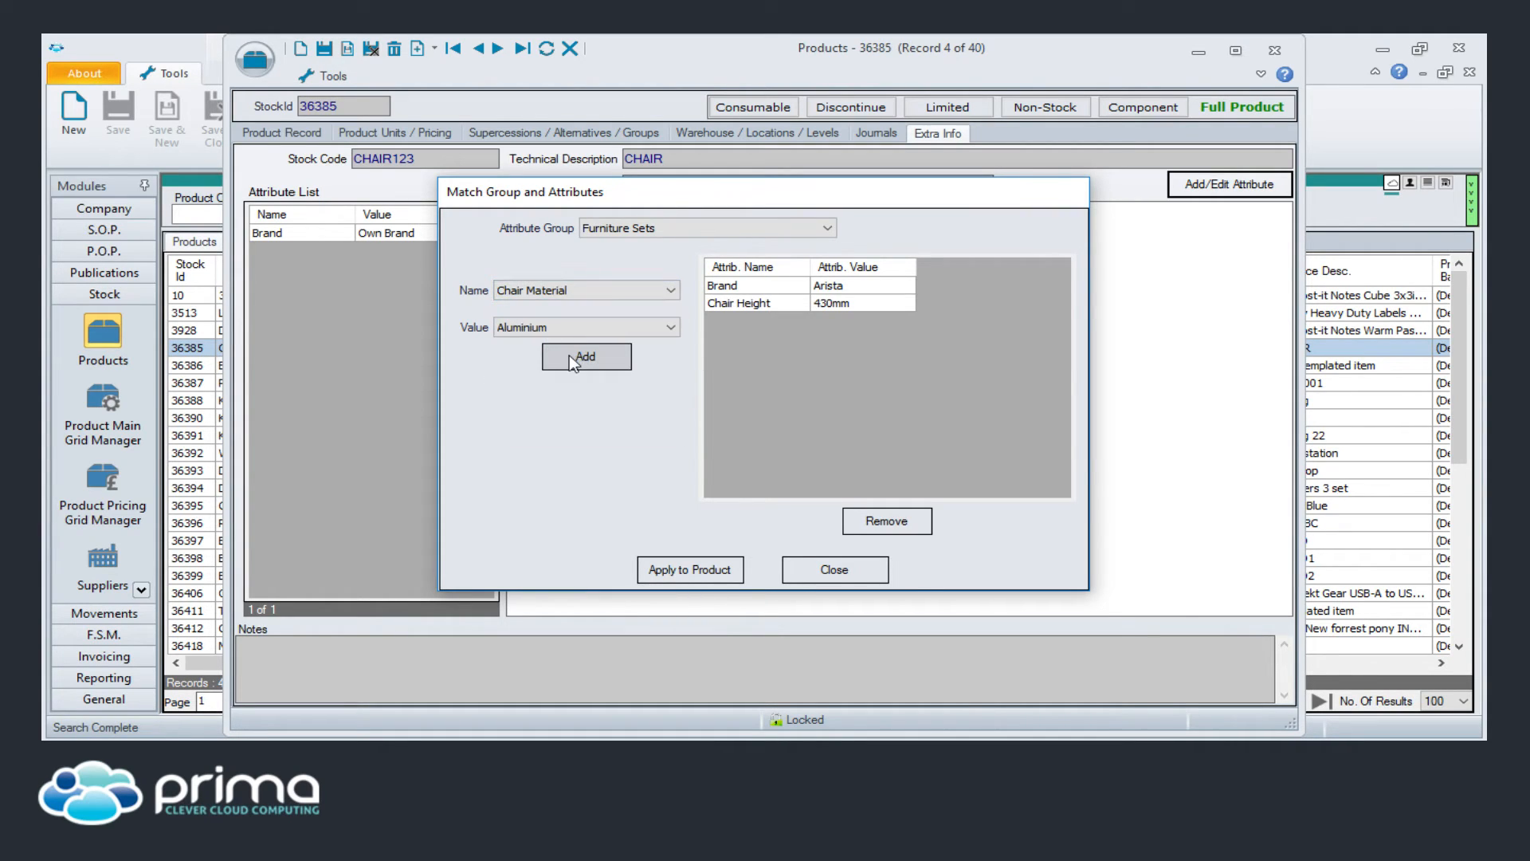
left_click(581, 321)
left_click(574, 341)
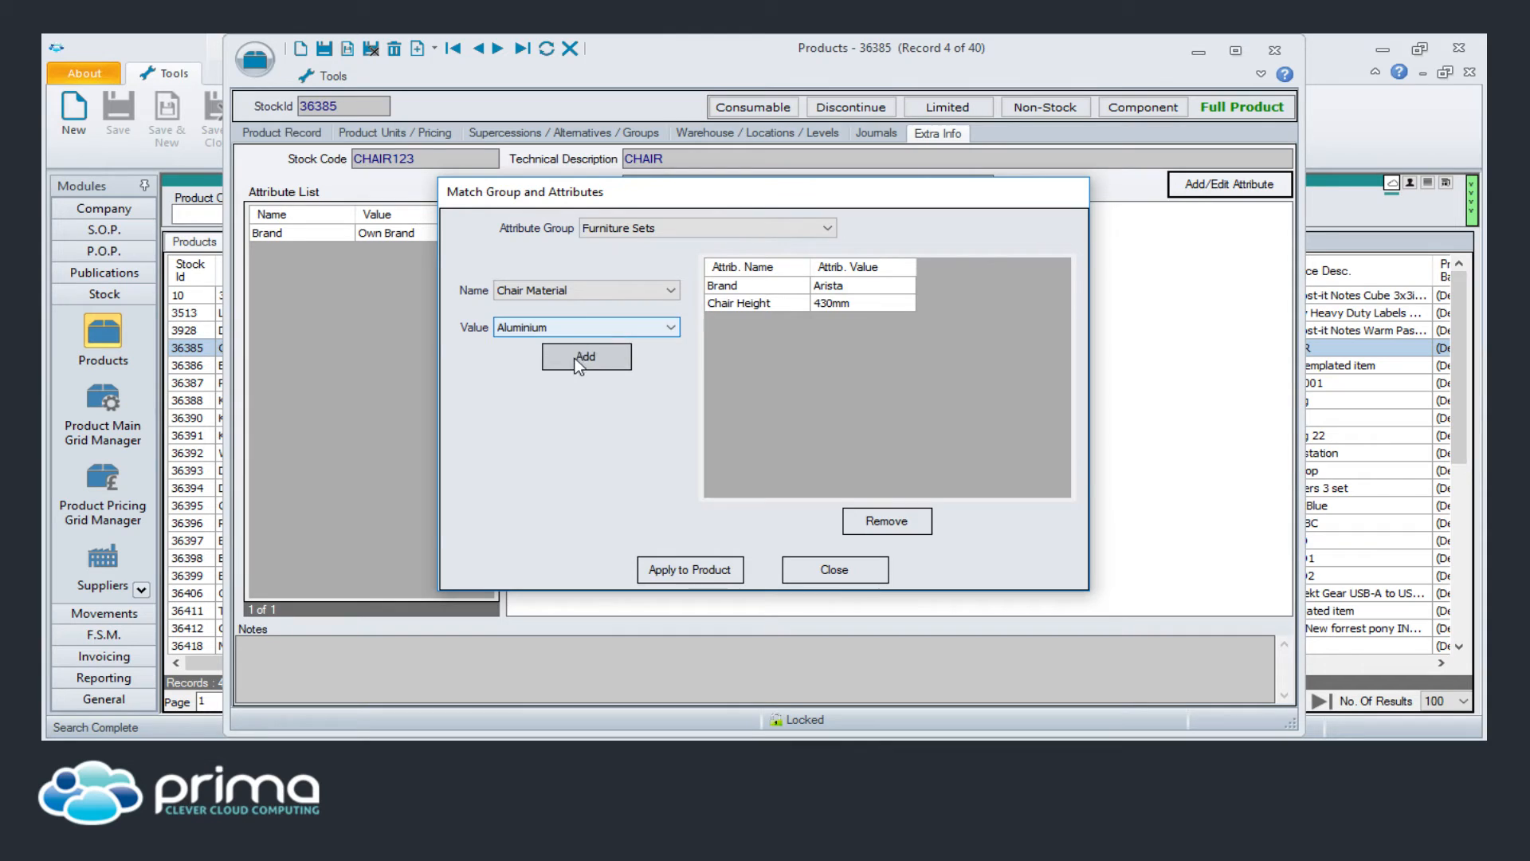
left_click(585, 356)
Add the attributes Chair Type with value Stacking and No. Chairs with value 2 to the product.
left_click(588, 292)
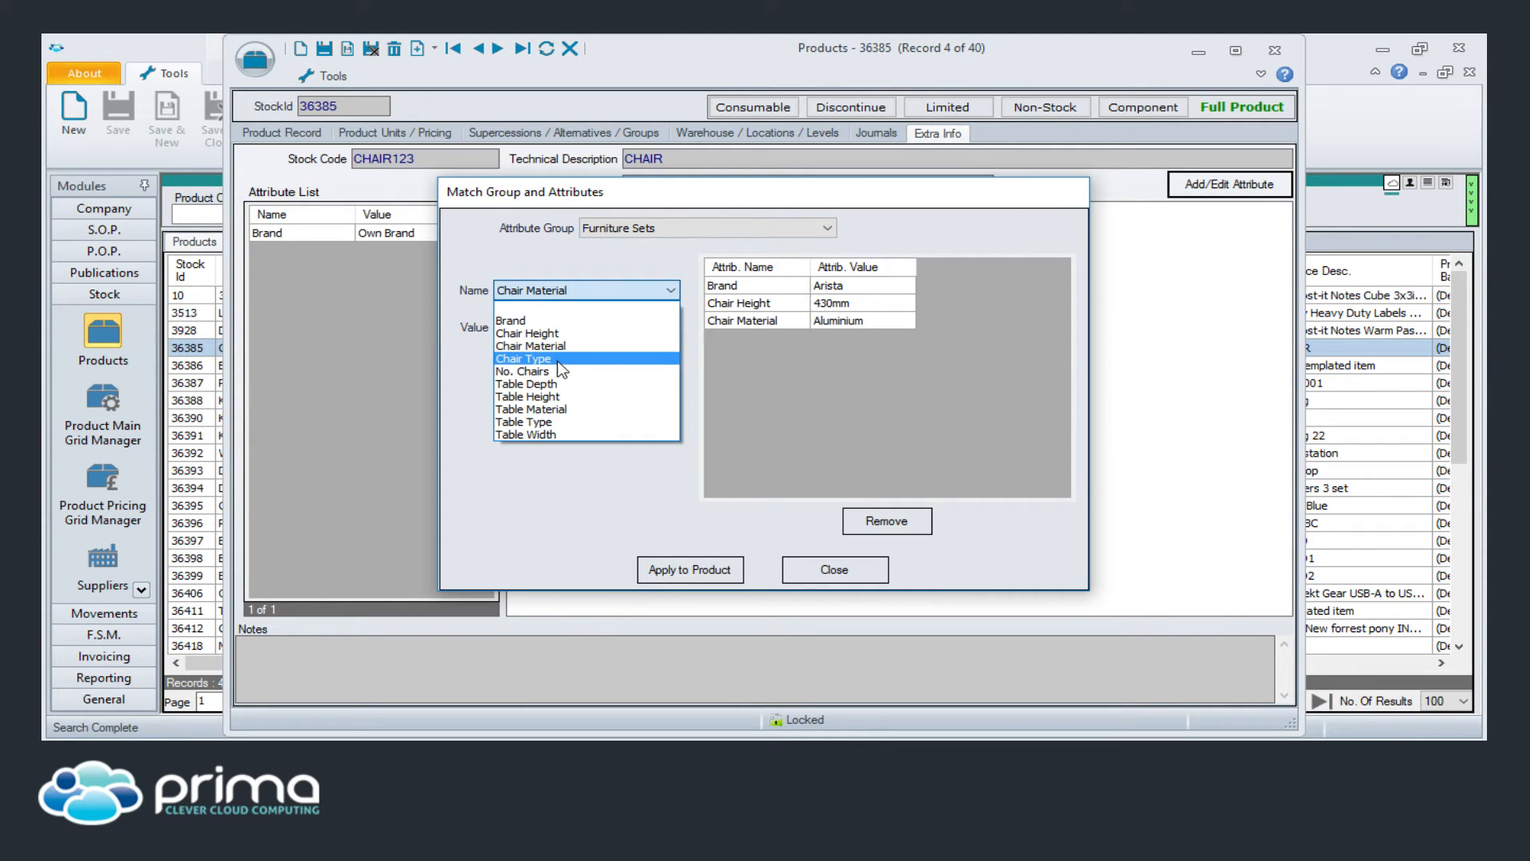
left_click(560, 367)
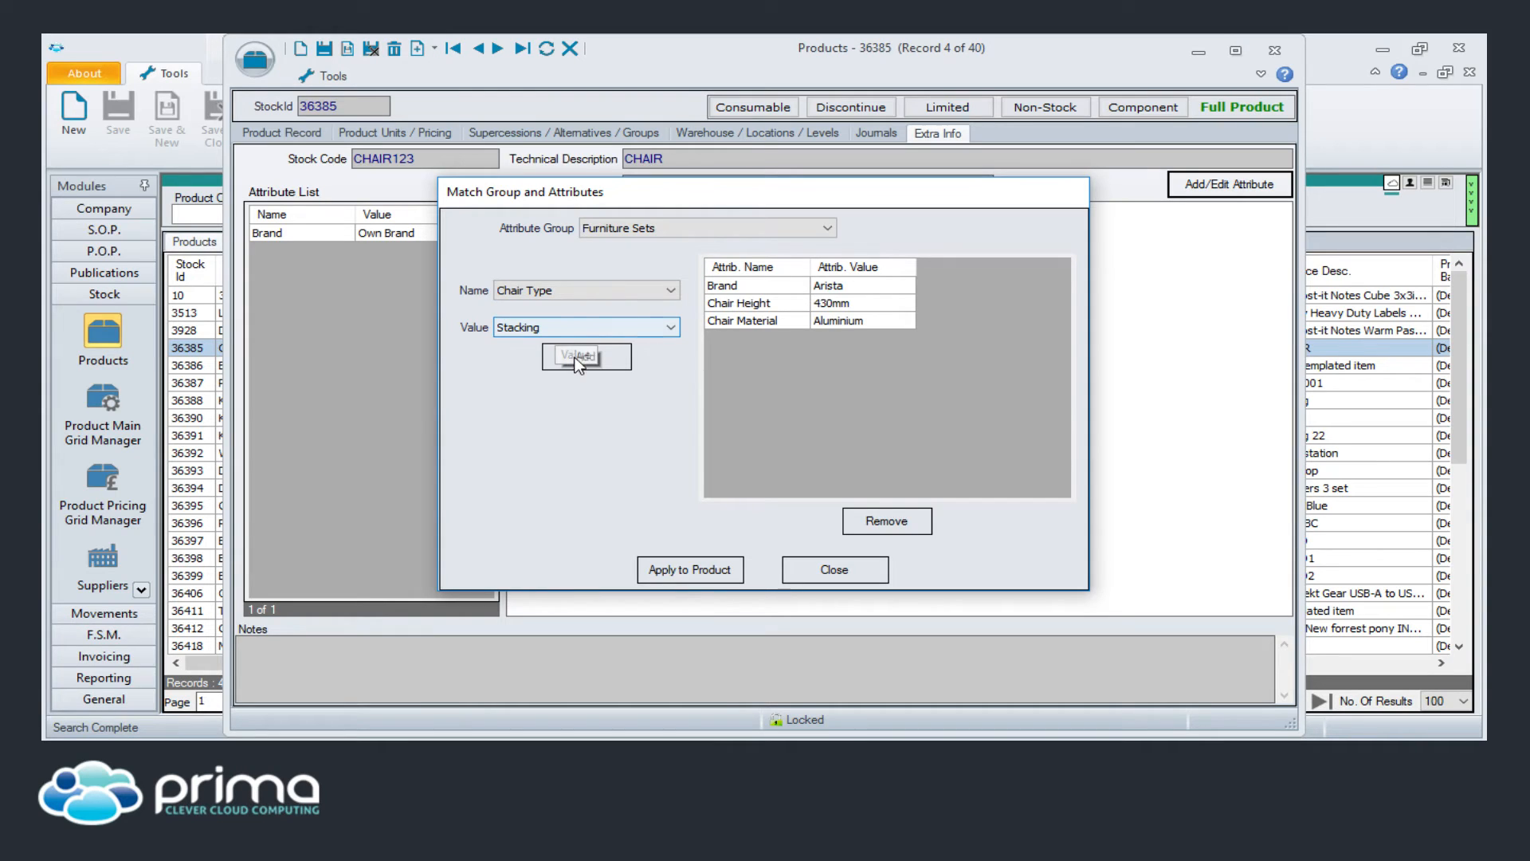
left_click(567, 351)
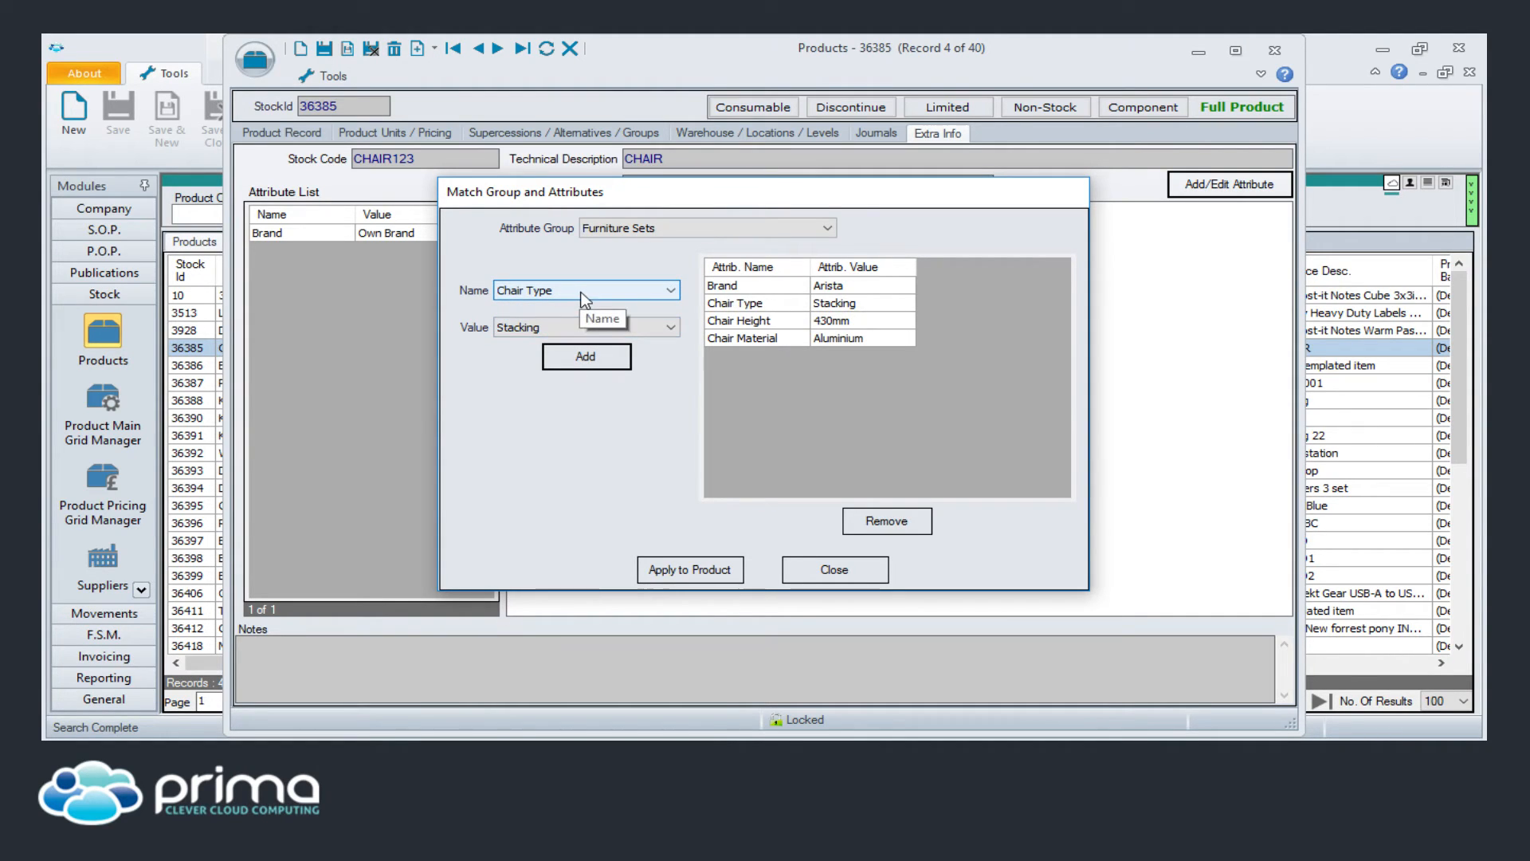
left_click(581, 292)
left_click(590, 331)
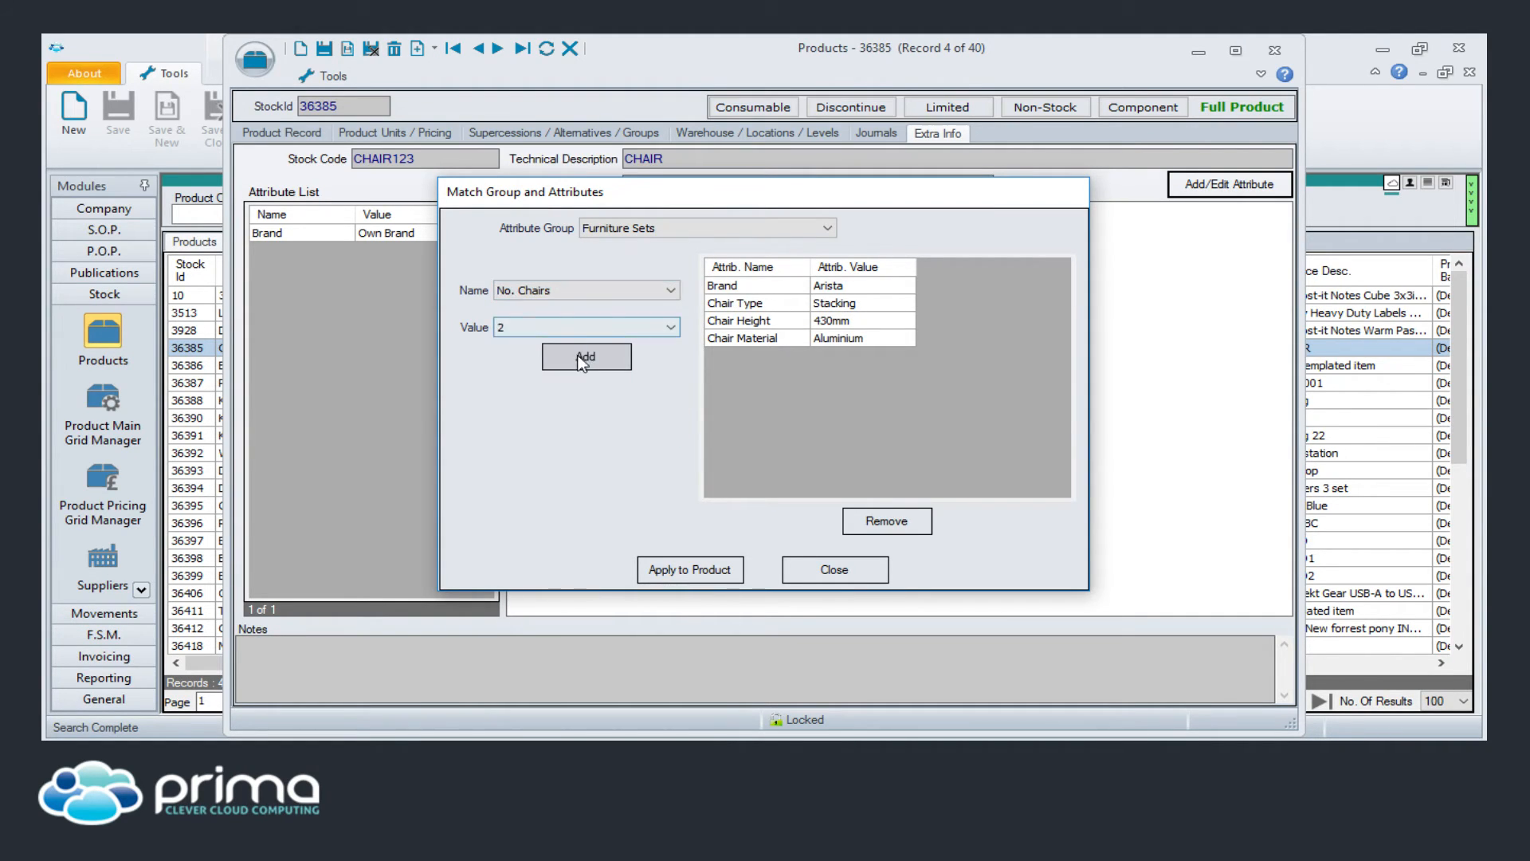
left_click(582, 334)
left_click(576, 329)
left_click(575, 374)
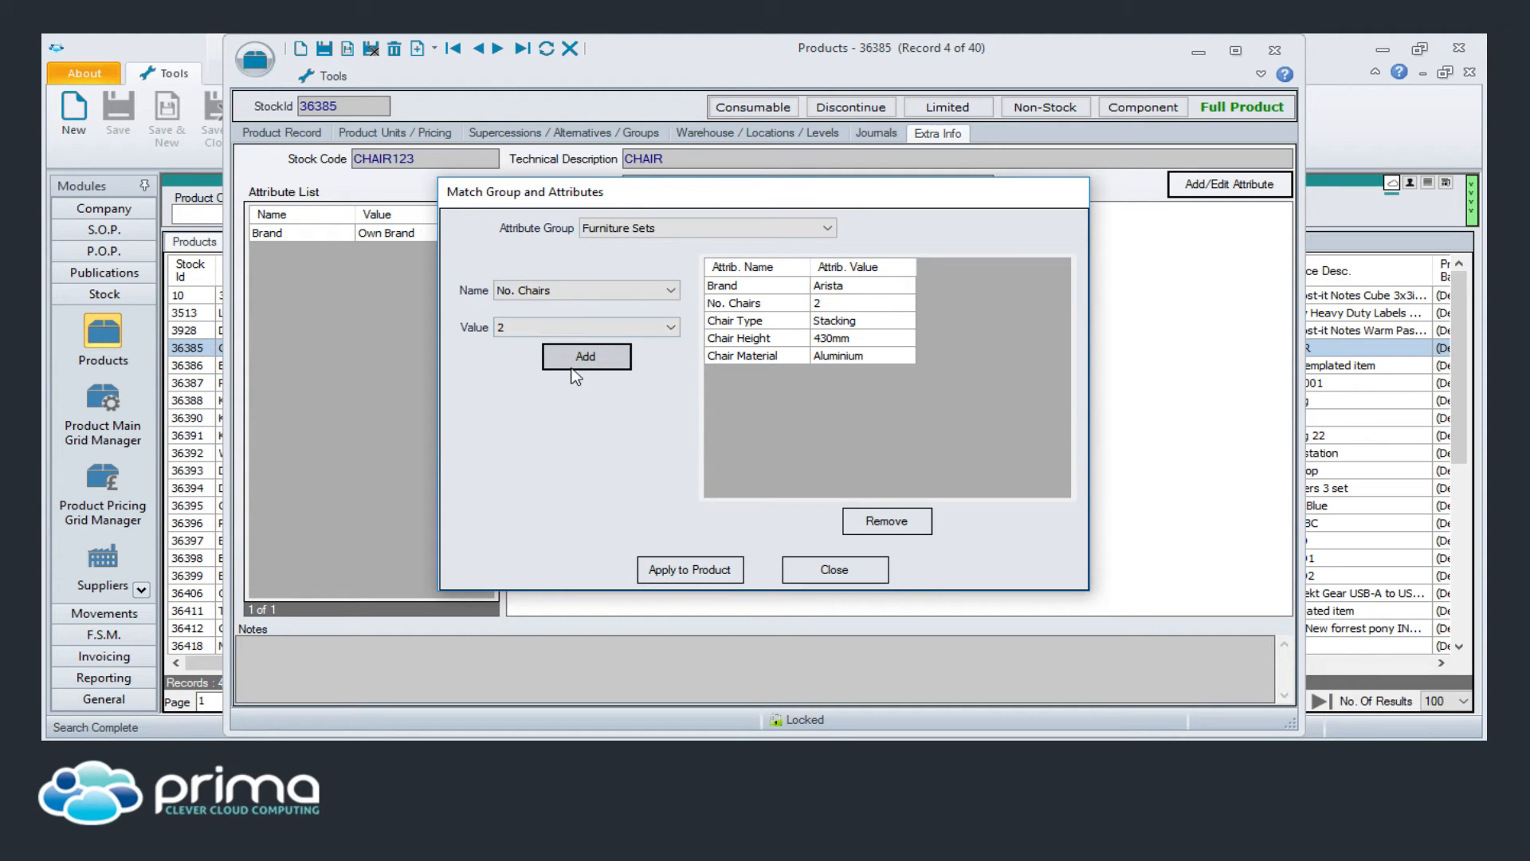
Add the attributes Table Depth with value 600mm and Table Height with value 700mm to the product.
left_click(579, 293)
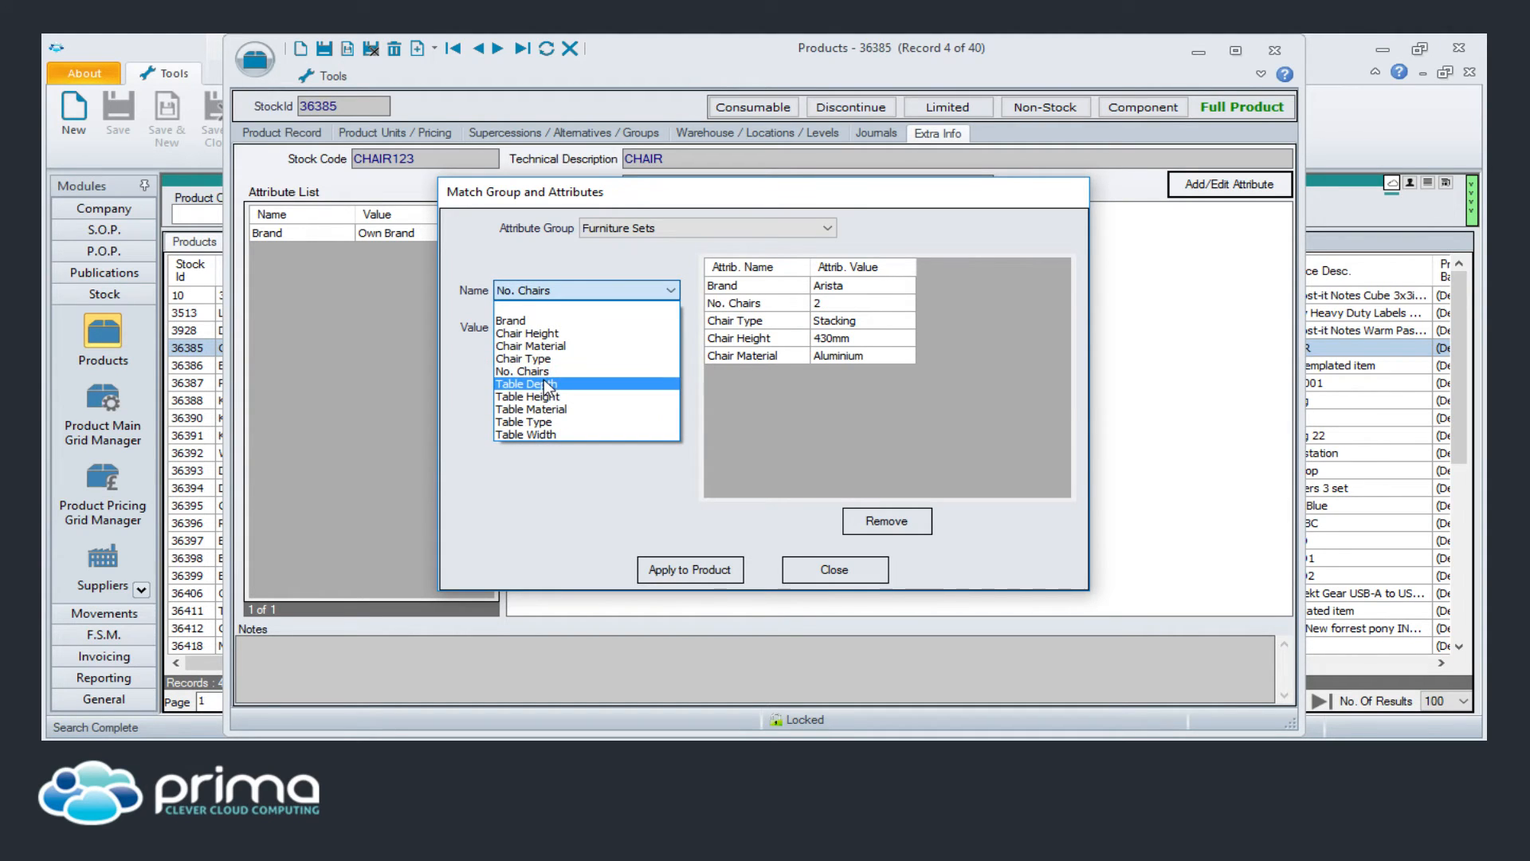
left_click(547, 384)
left_click(575, 363)
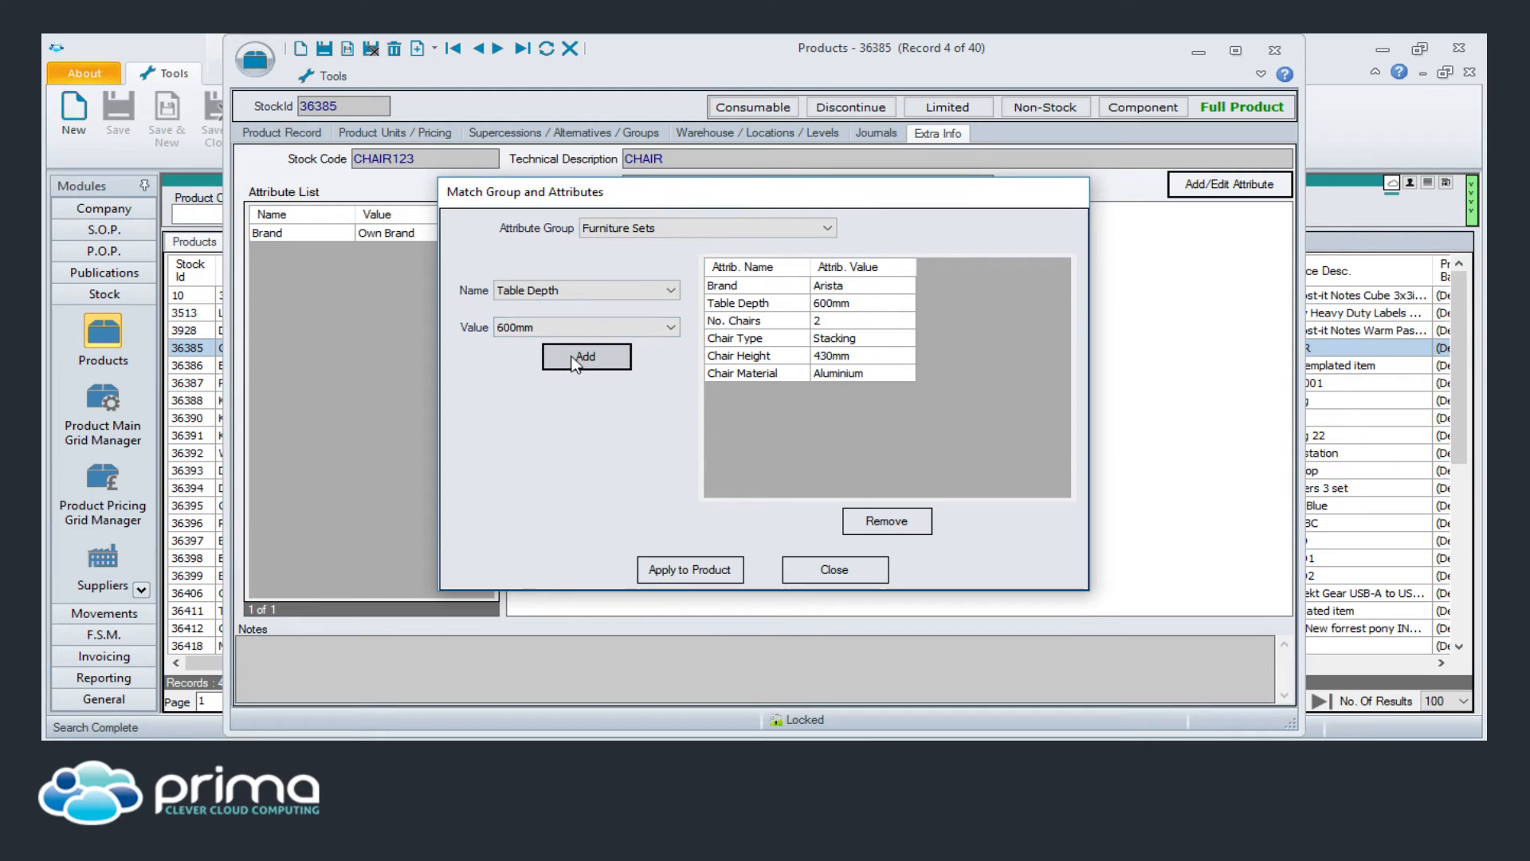
left_click(572, 292)
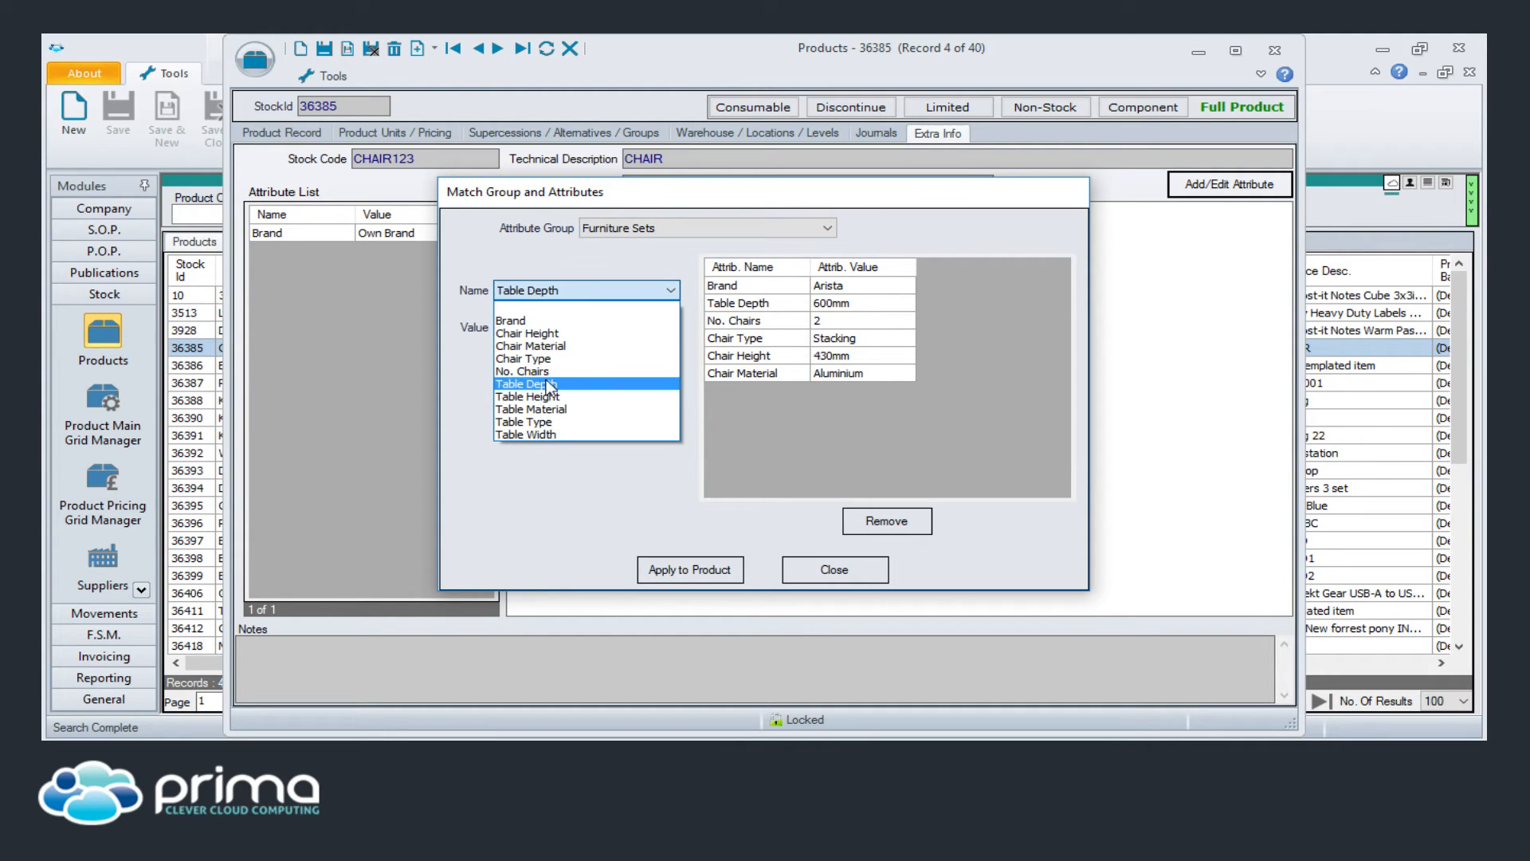
left_click(550, 389)
left_click(553, 333)
left_click(550, 331)
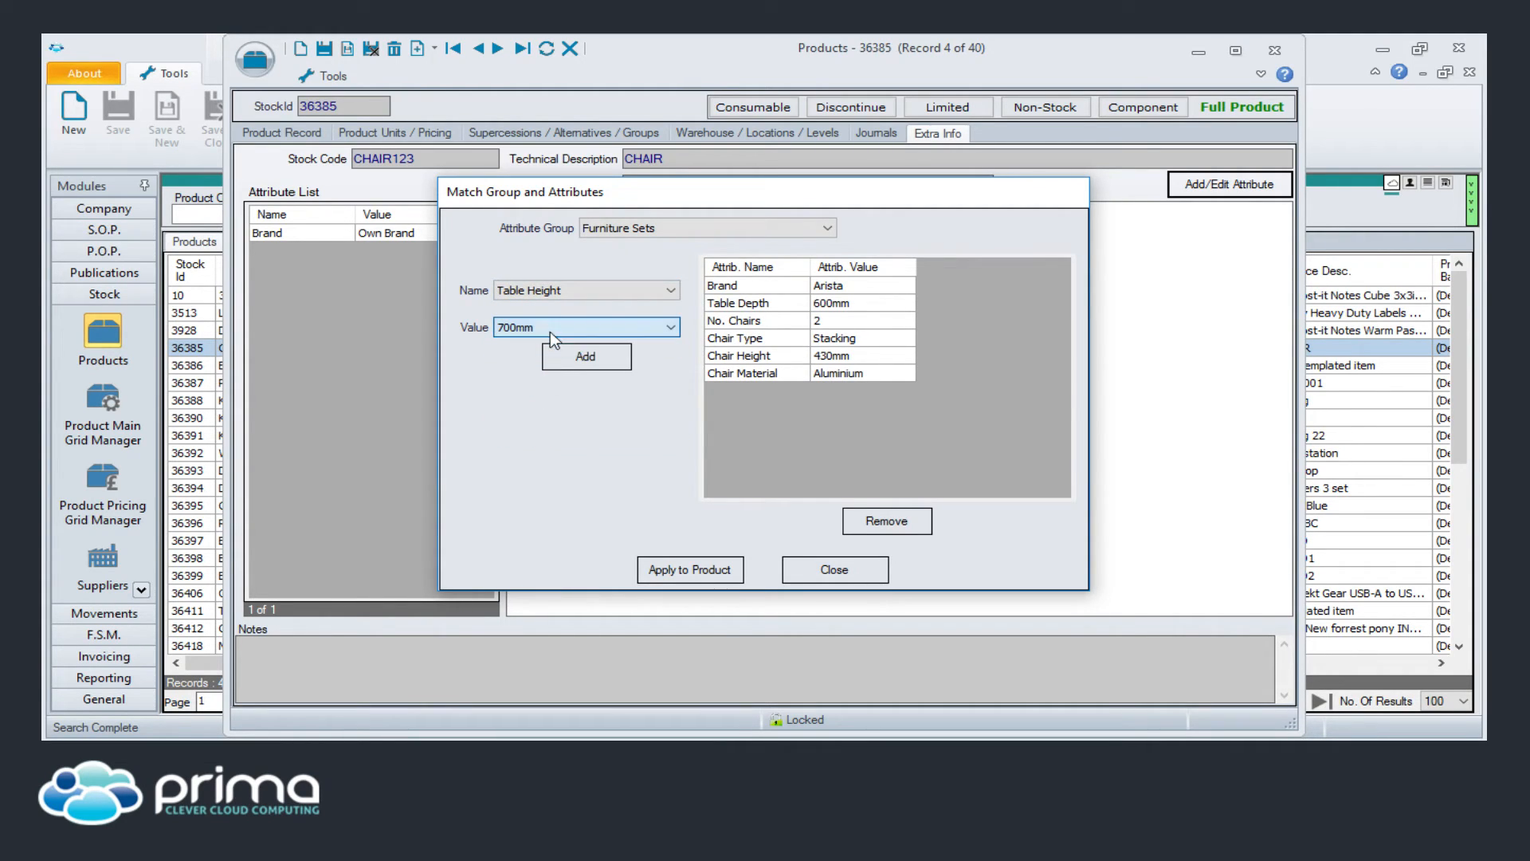
left_click(558, 357)
Add the attributes Table Material with value Aluminium and Table Type with value Round to the product.
left_click(562, 295)
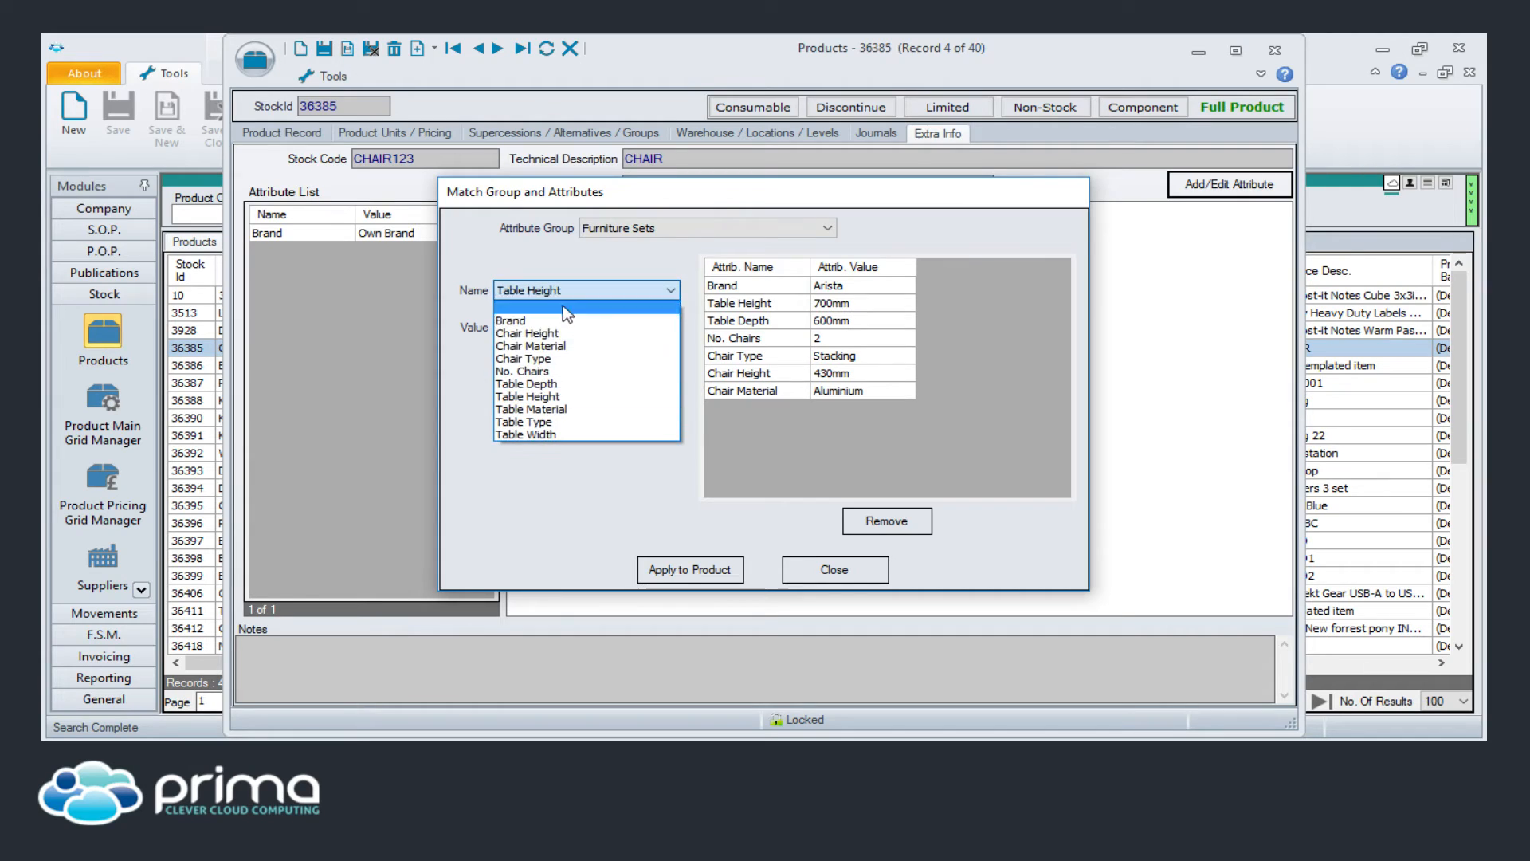
left_click(542, 409)
left_click(567, 355)
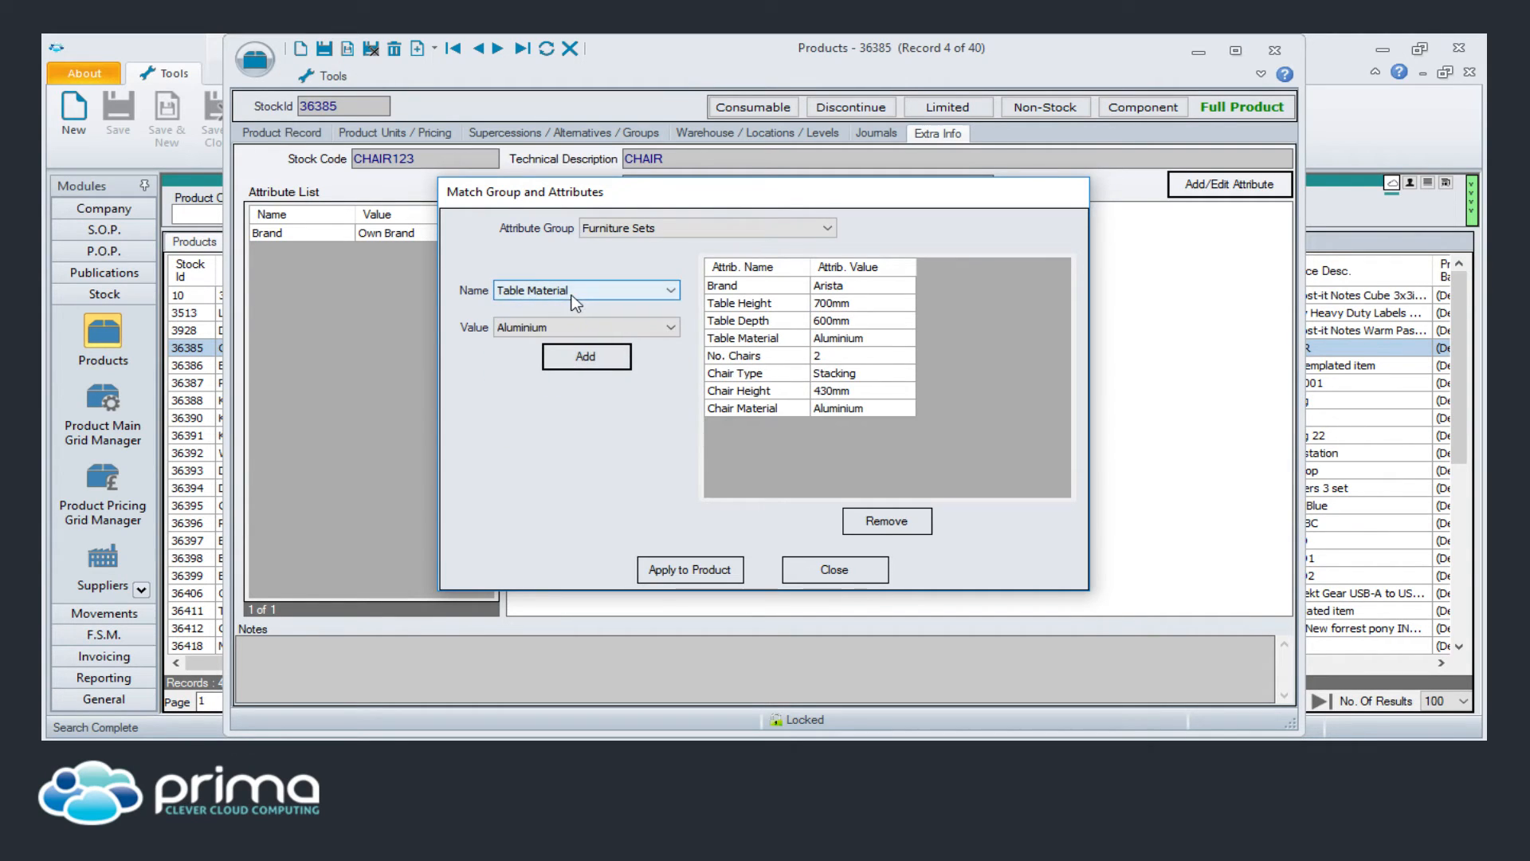
left_click(566, 290)
left_click(550, 424)
left_click(569, 363)
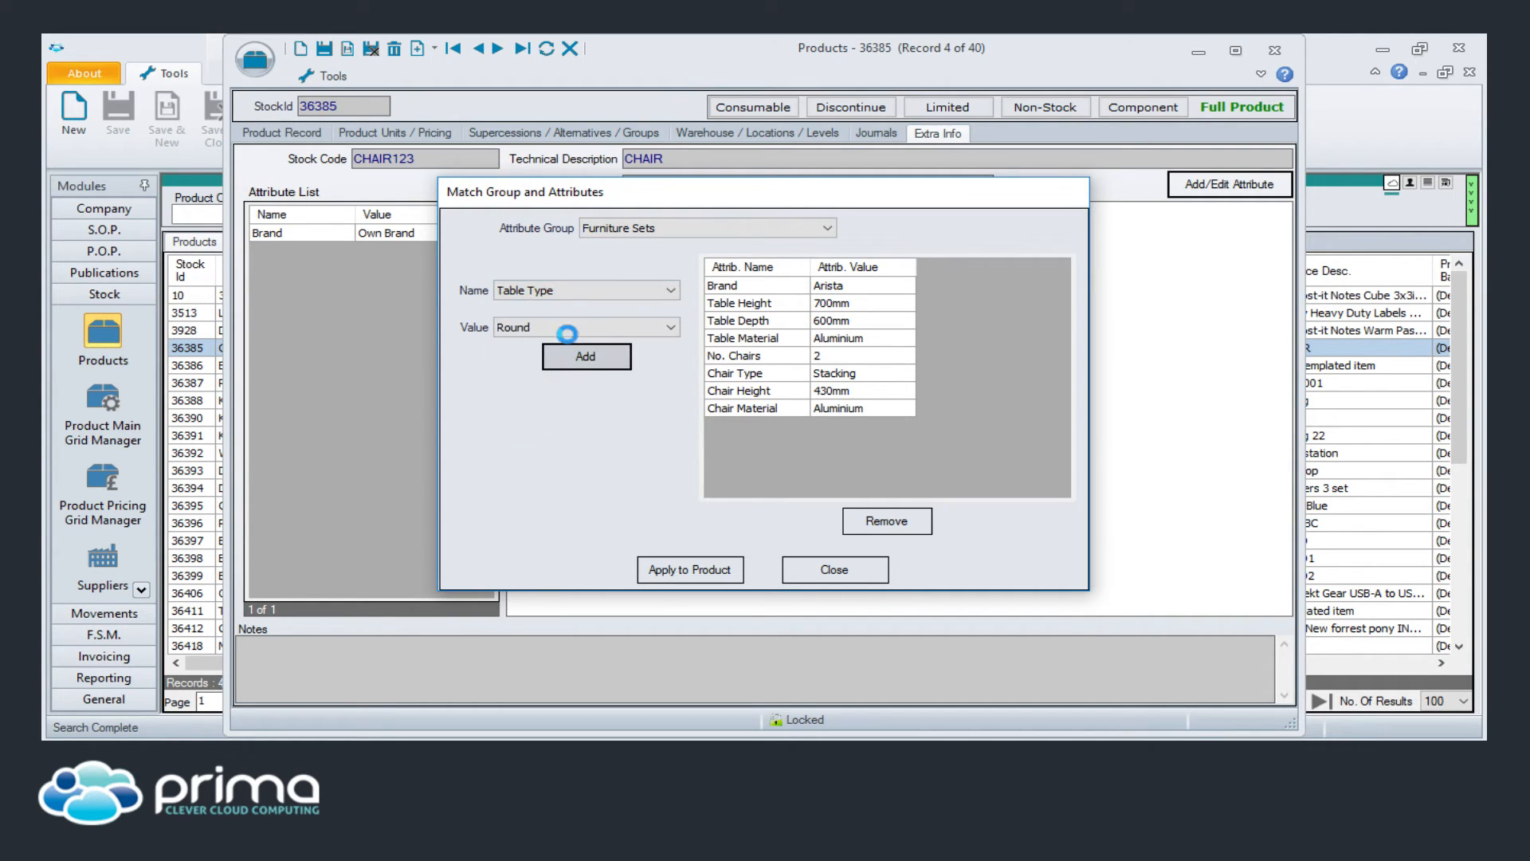
Add the attribute Table Width with value 600mm and apply the full attribute list to the product.
left_click(556, 292)
left_click(533, 435)
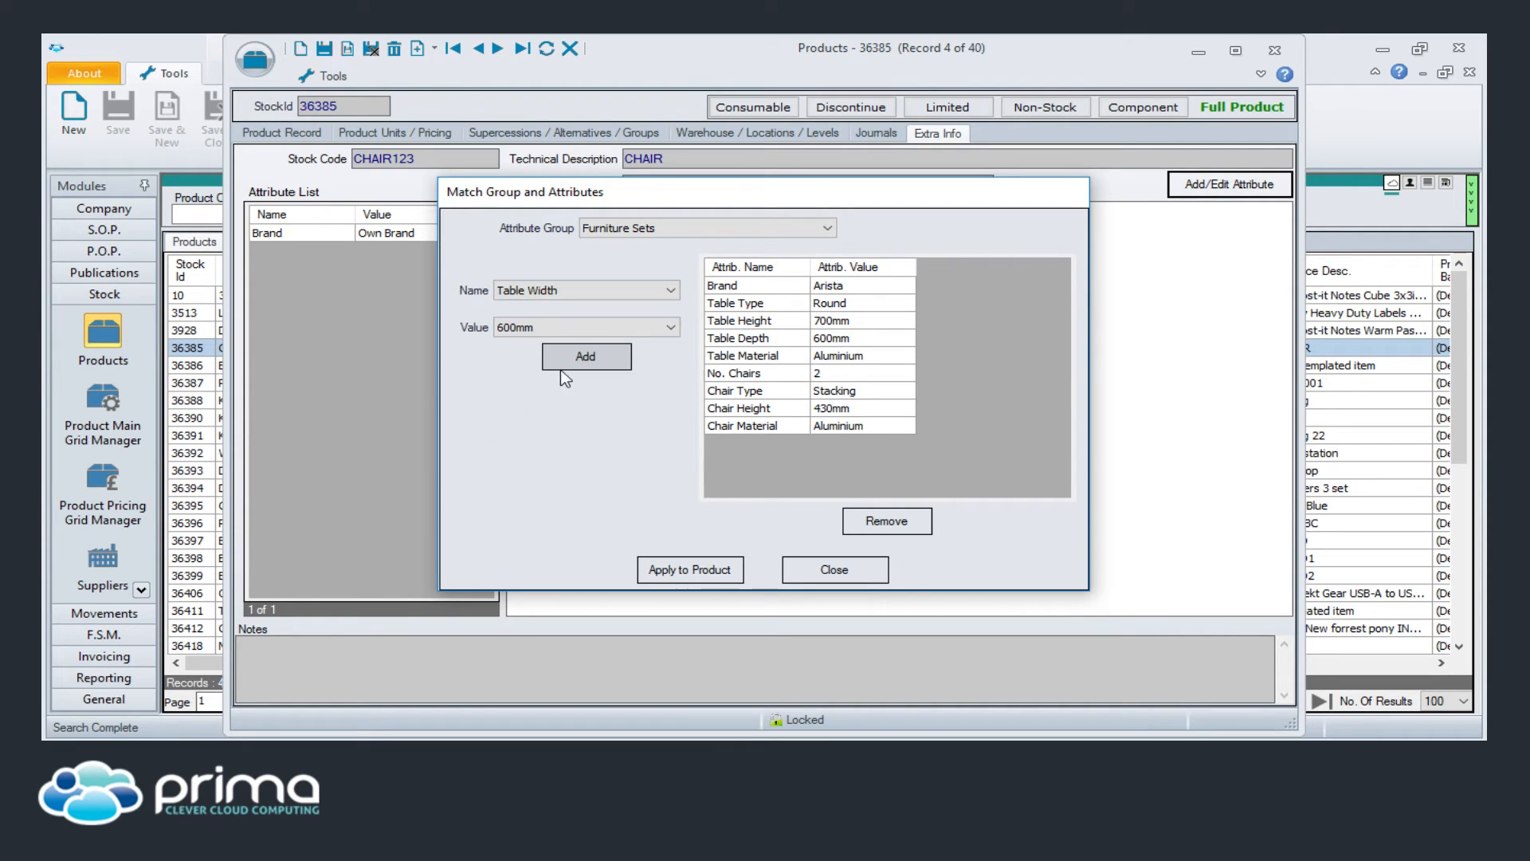
left_click(572, 358)
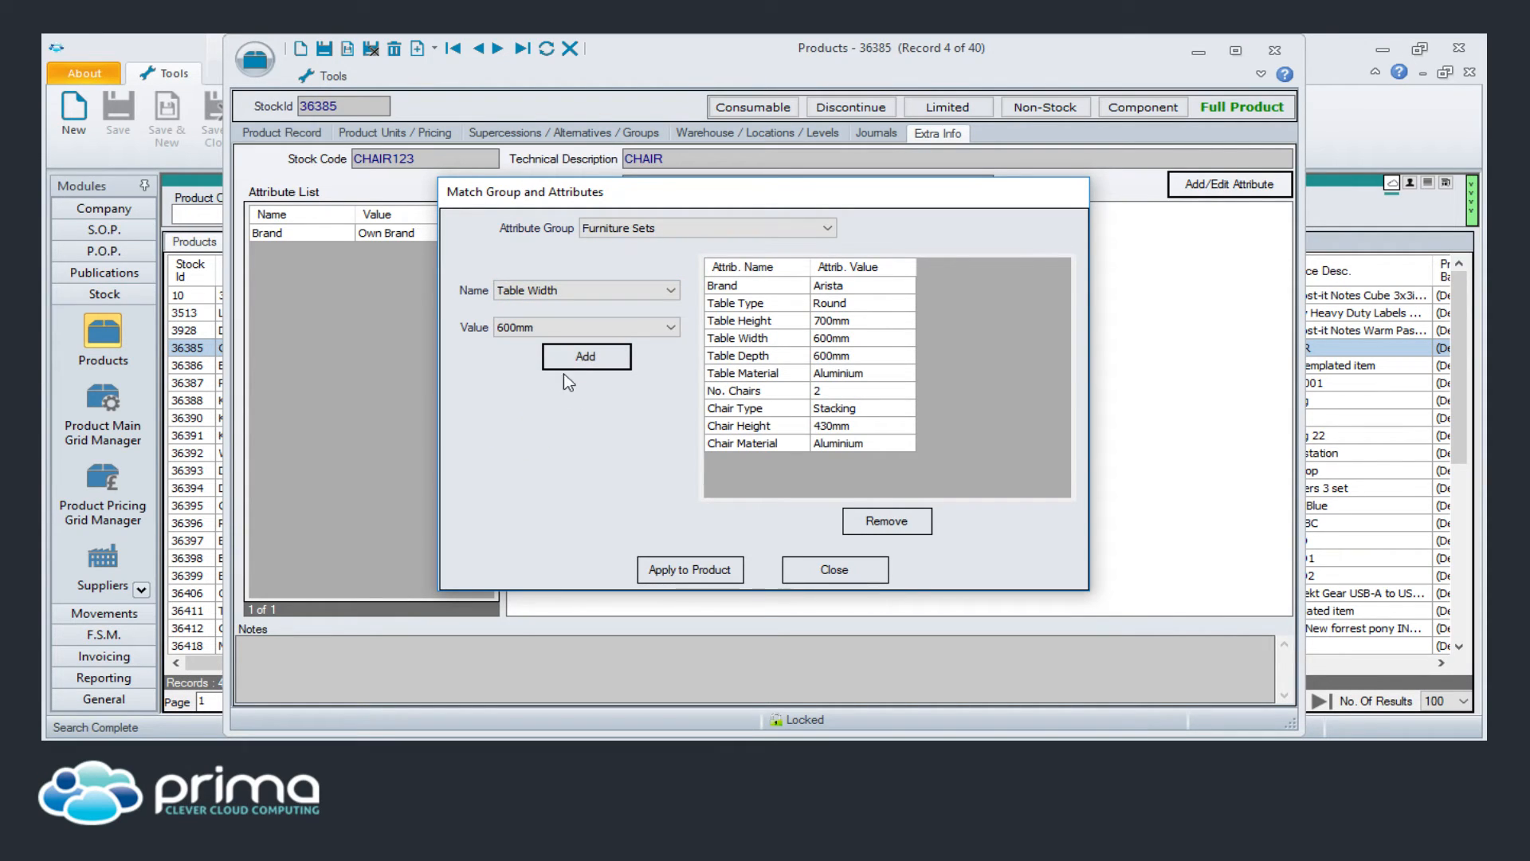
left_click(677, 570)
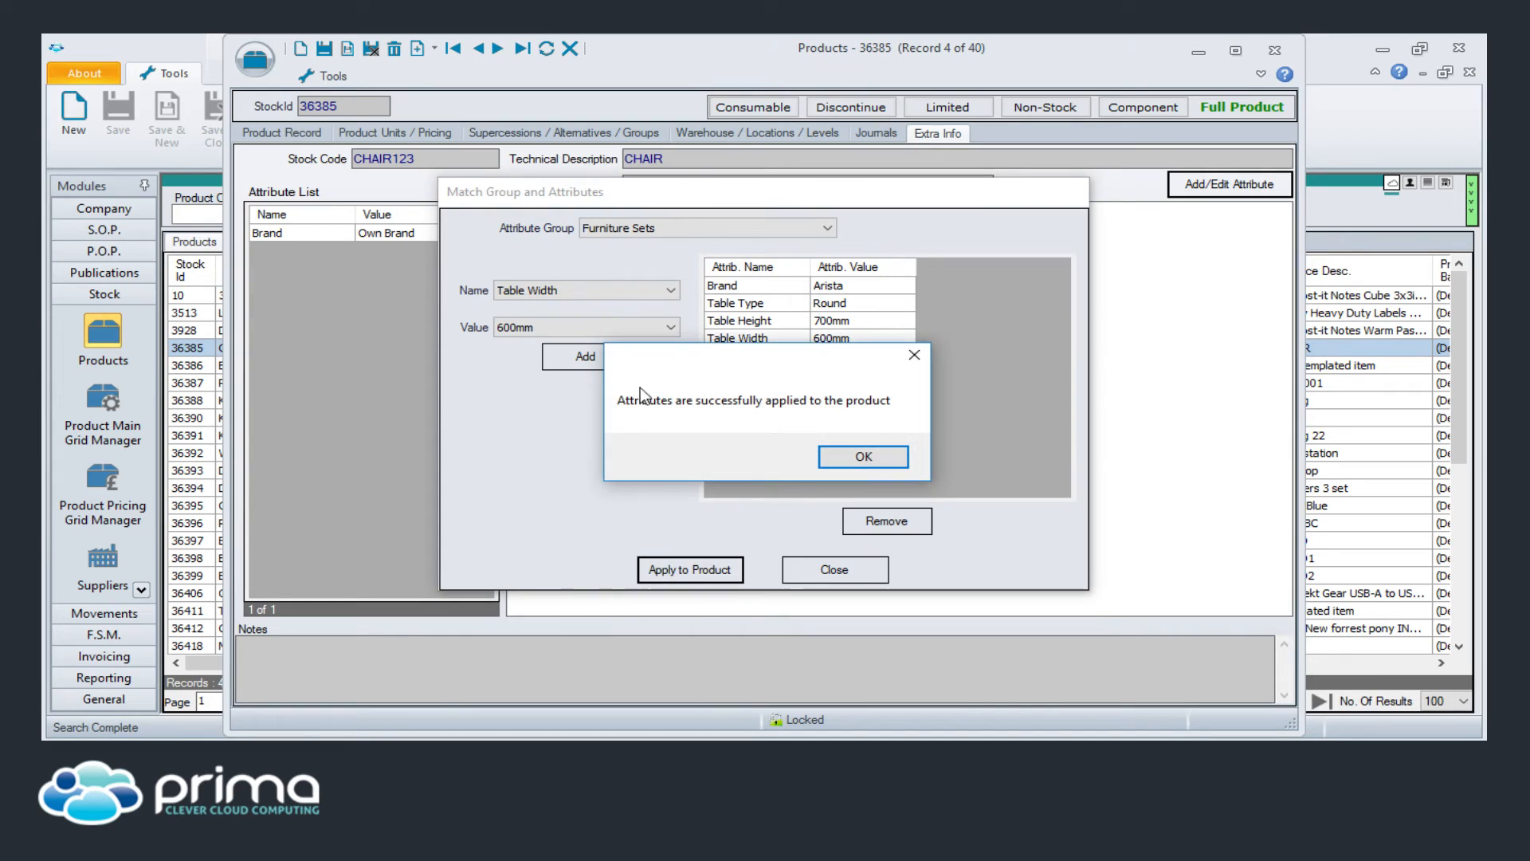
left_click(851, 458)
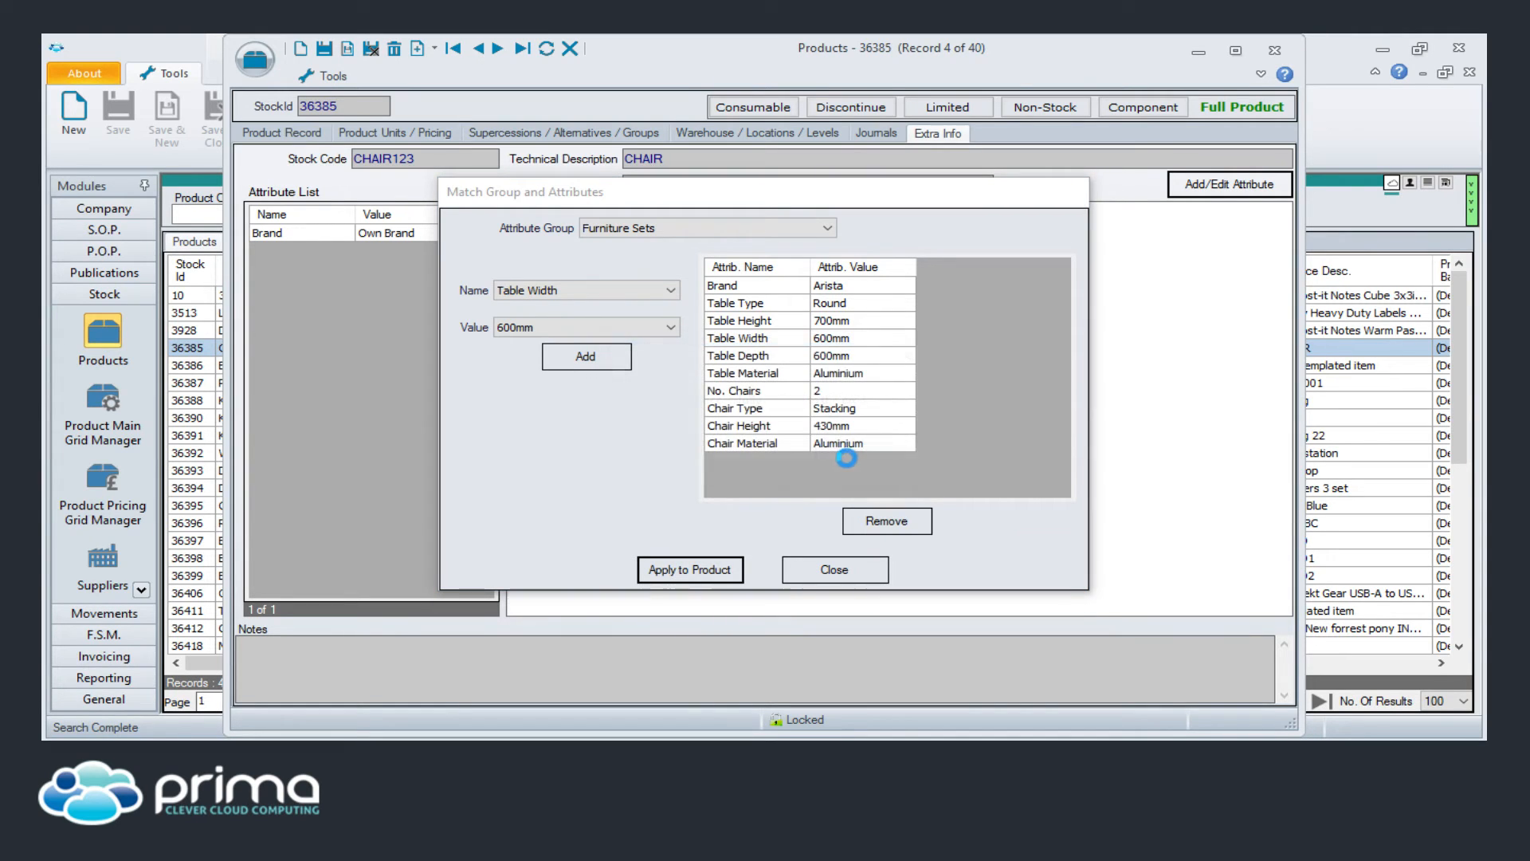
Select the SKU CHAIR123 in the product's unit and pricing details for use in a webstore search.
left_click_drag(423, 158, 358, 147)
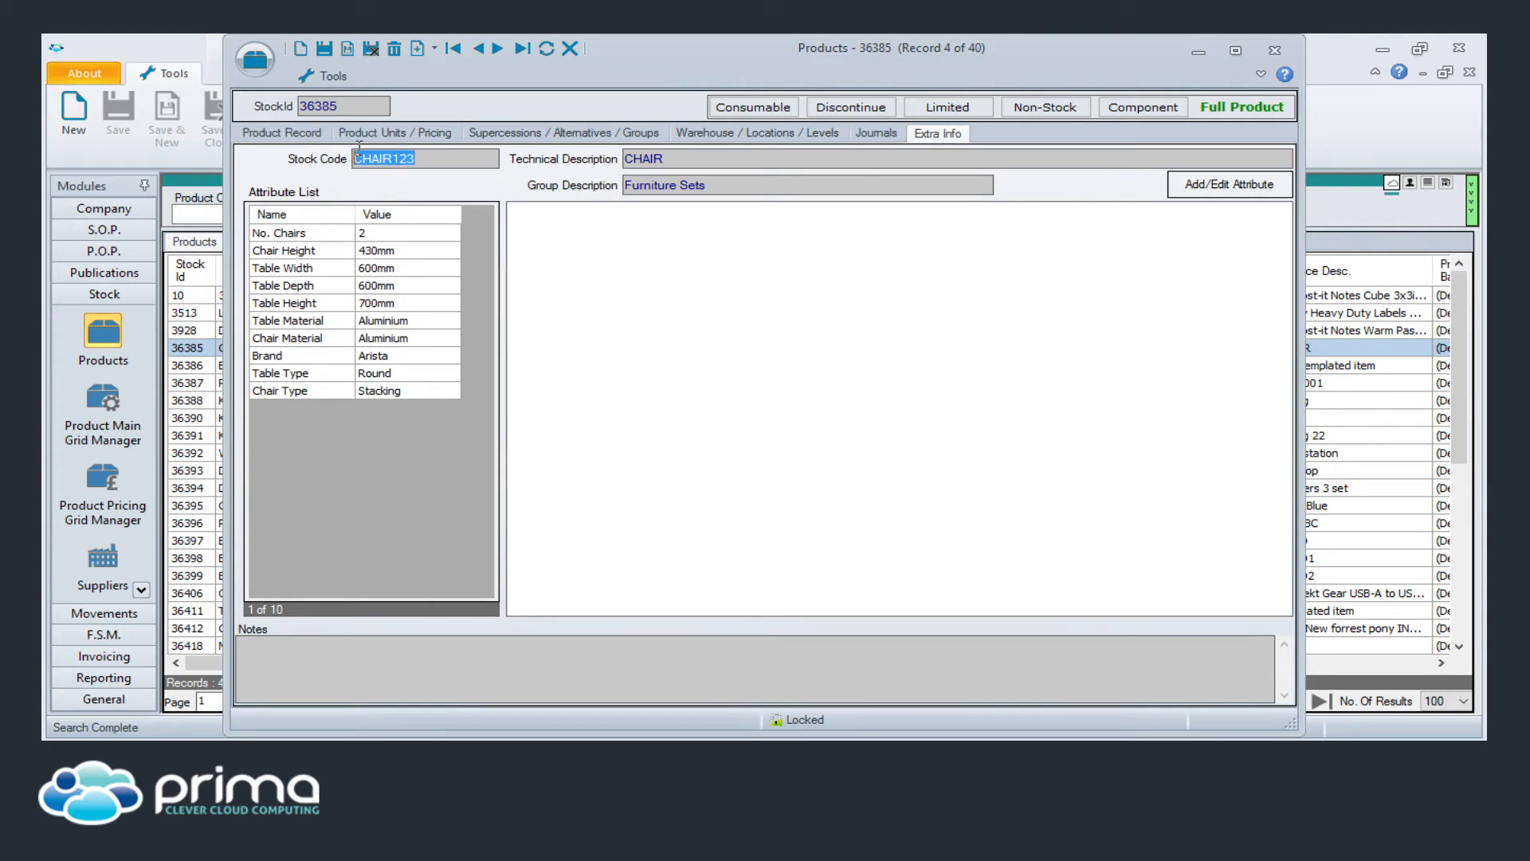
left_click(418, 133)
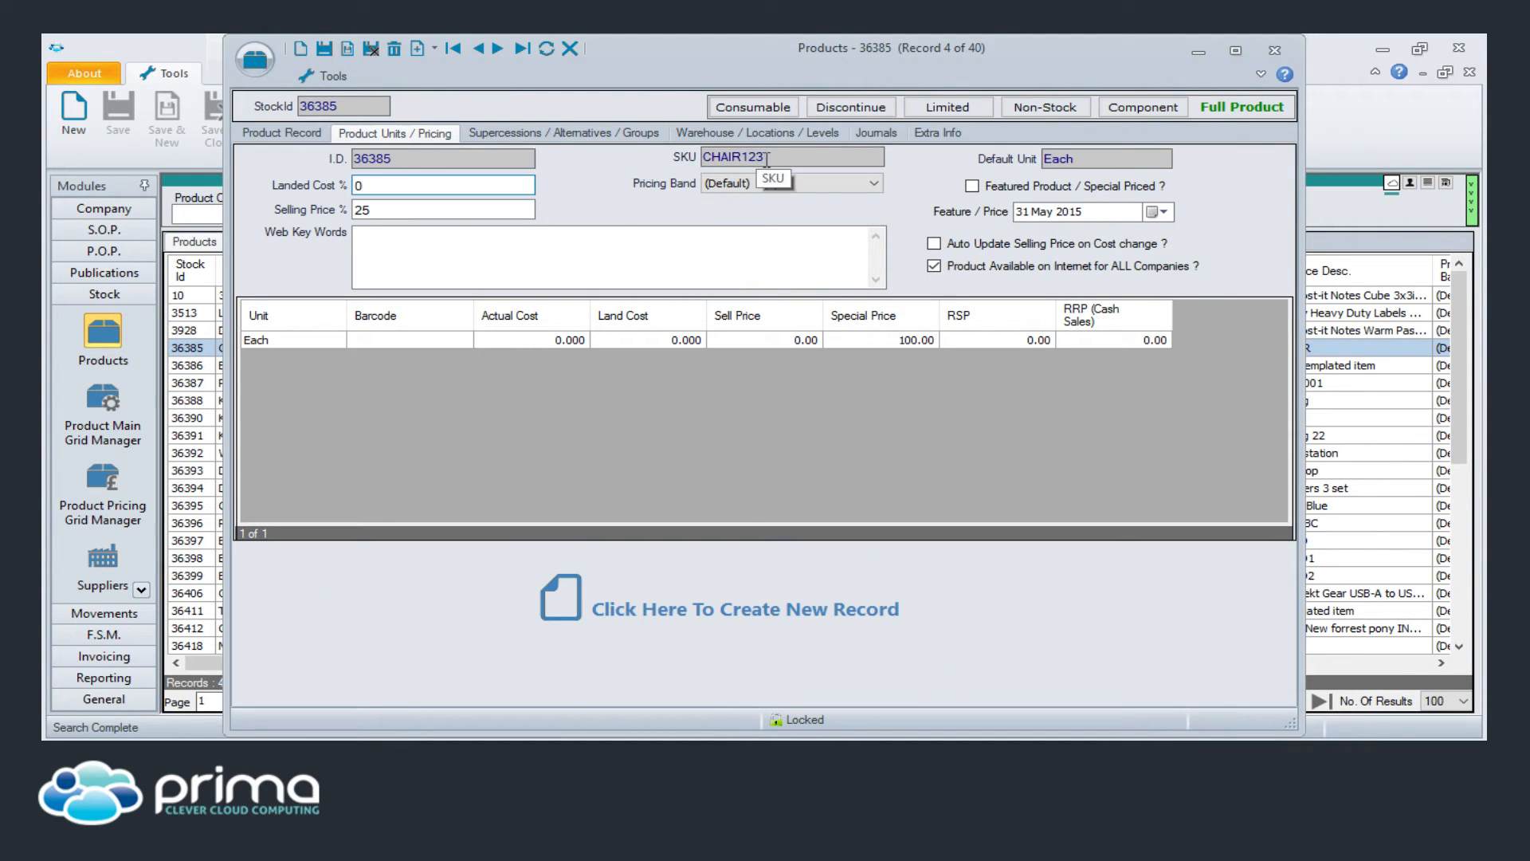
left_click_drag(765, 158, 633, 165)
Switch to the webstore in Chrome and search it for the product code CHAIR123.
key("alt+Tab")
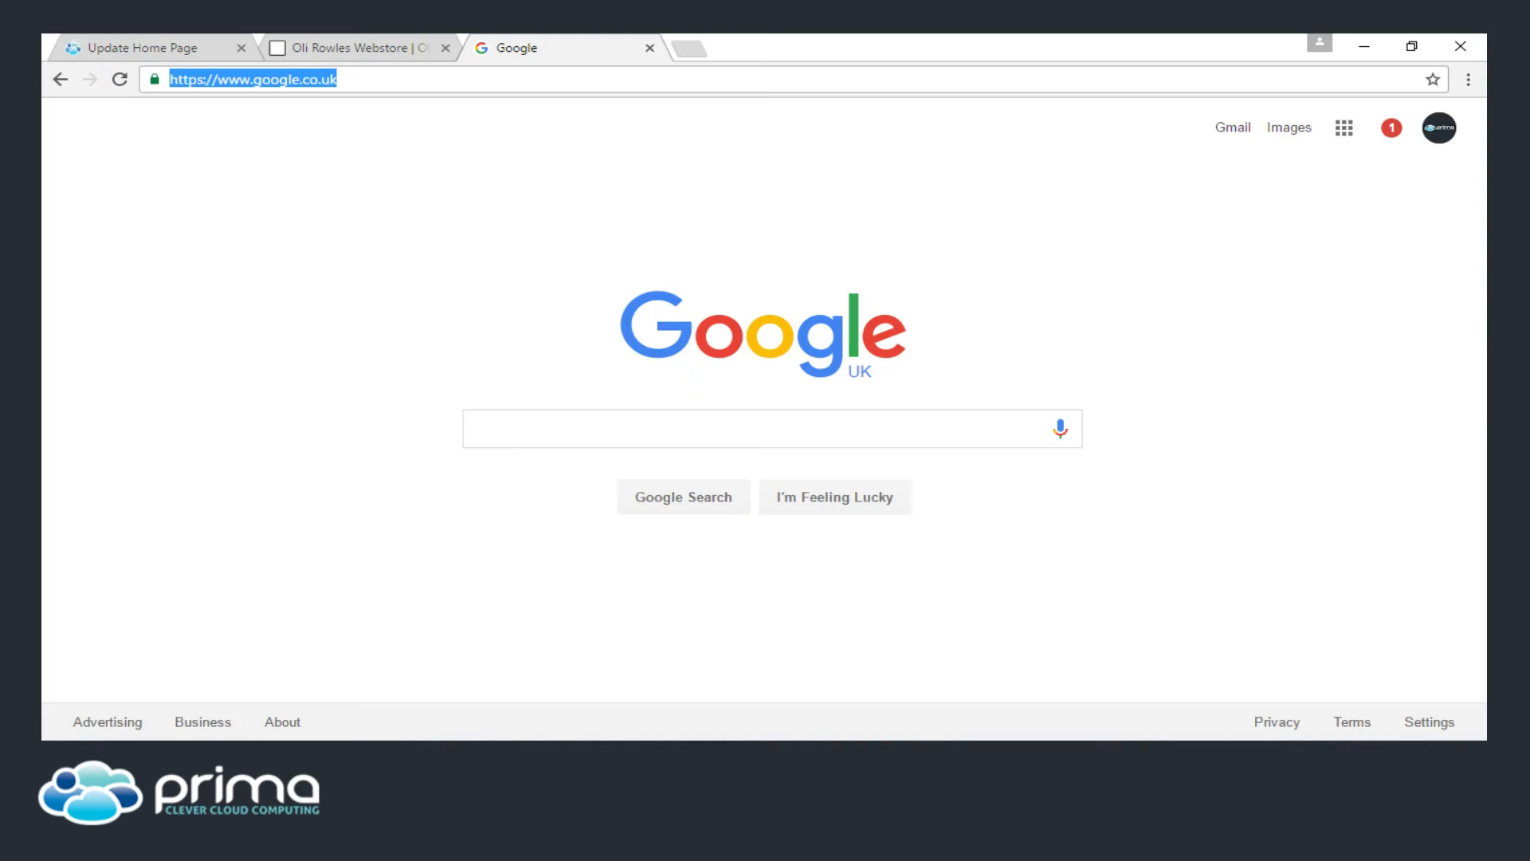
left_click(334, 38)
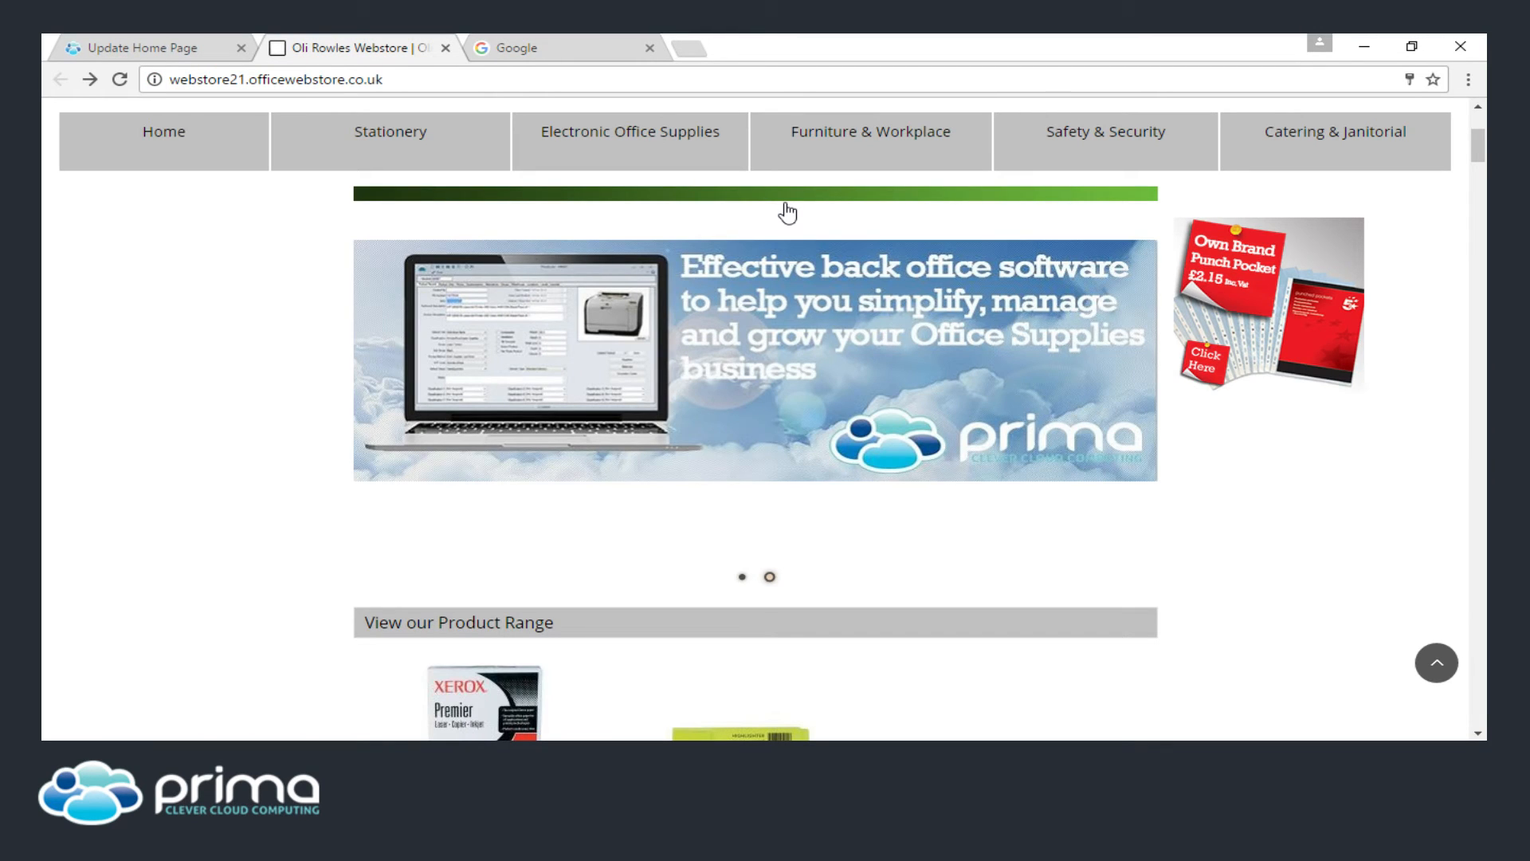
scroll(733, 199, "up", 4)
left_click(699, 181)
type("CHAIR123")
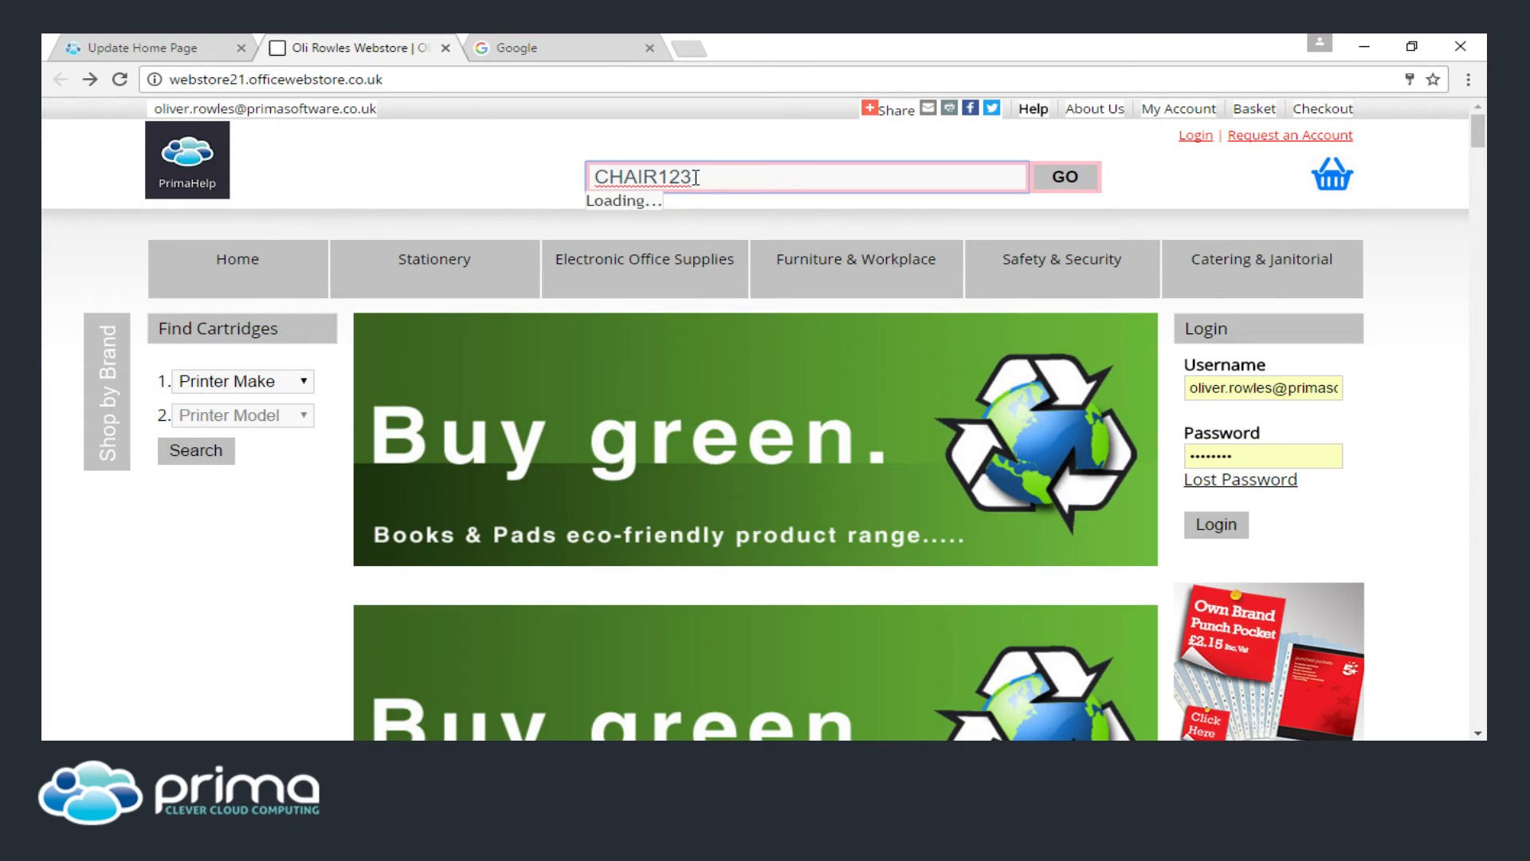
key("Return")
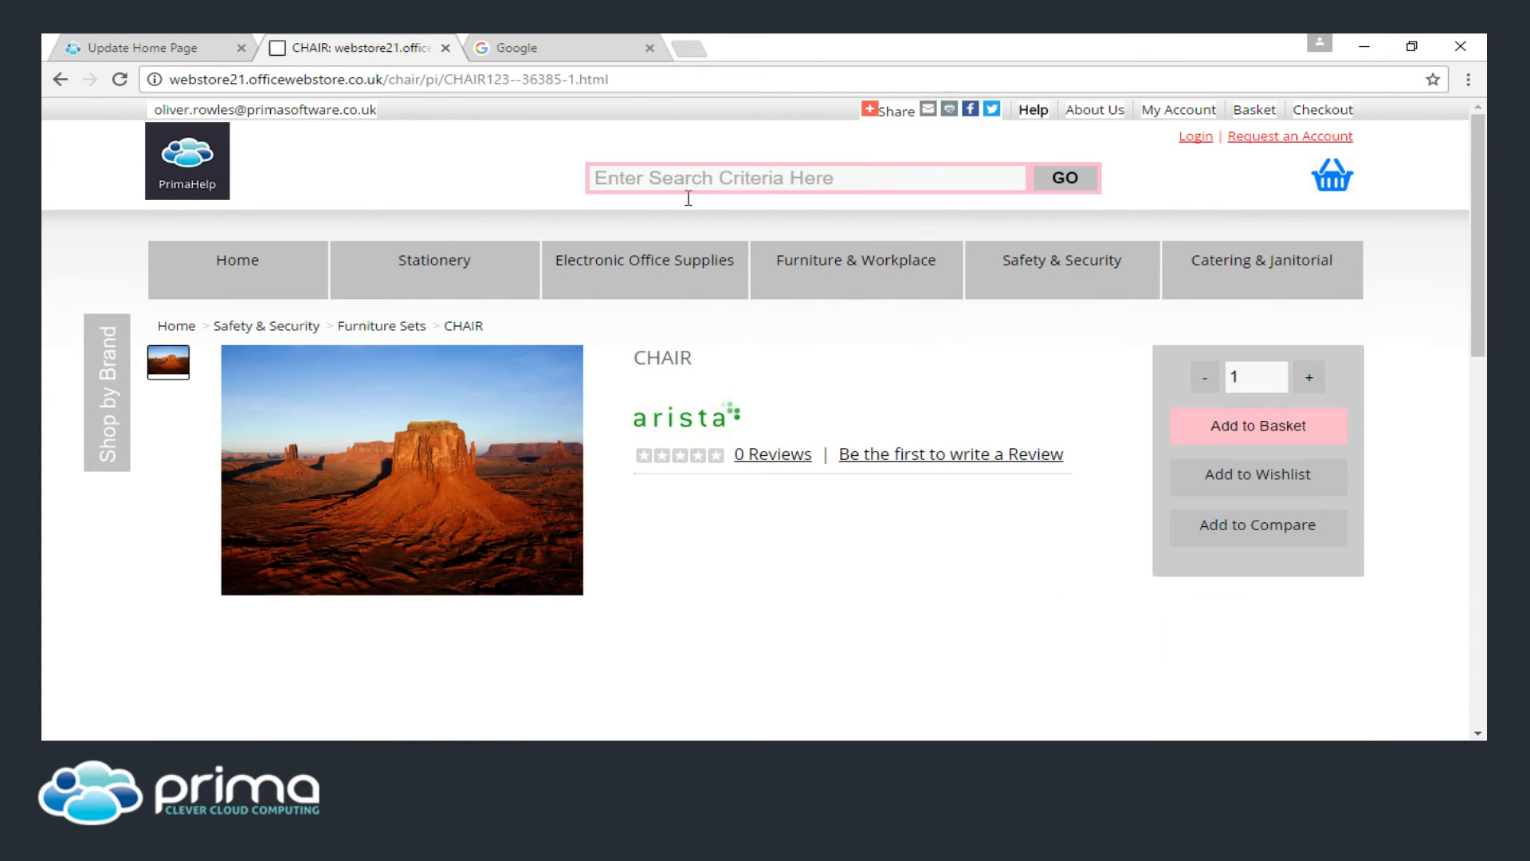
Review the CHAIR product's specification on the webstore and open its Furniture Sets category with the product filters.
scroll(692, 249, "down", 4)
scroll(641, 362, "down", 1)
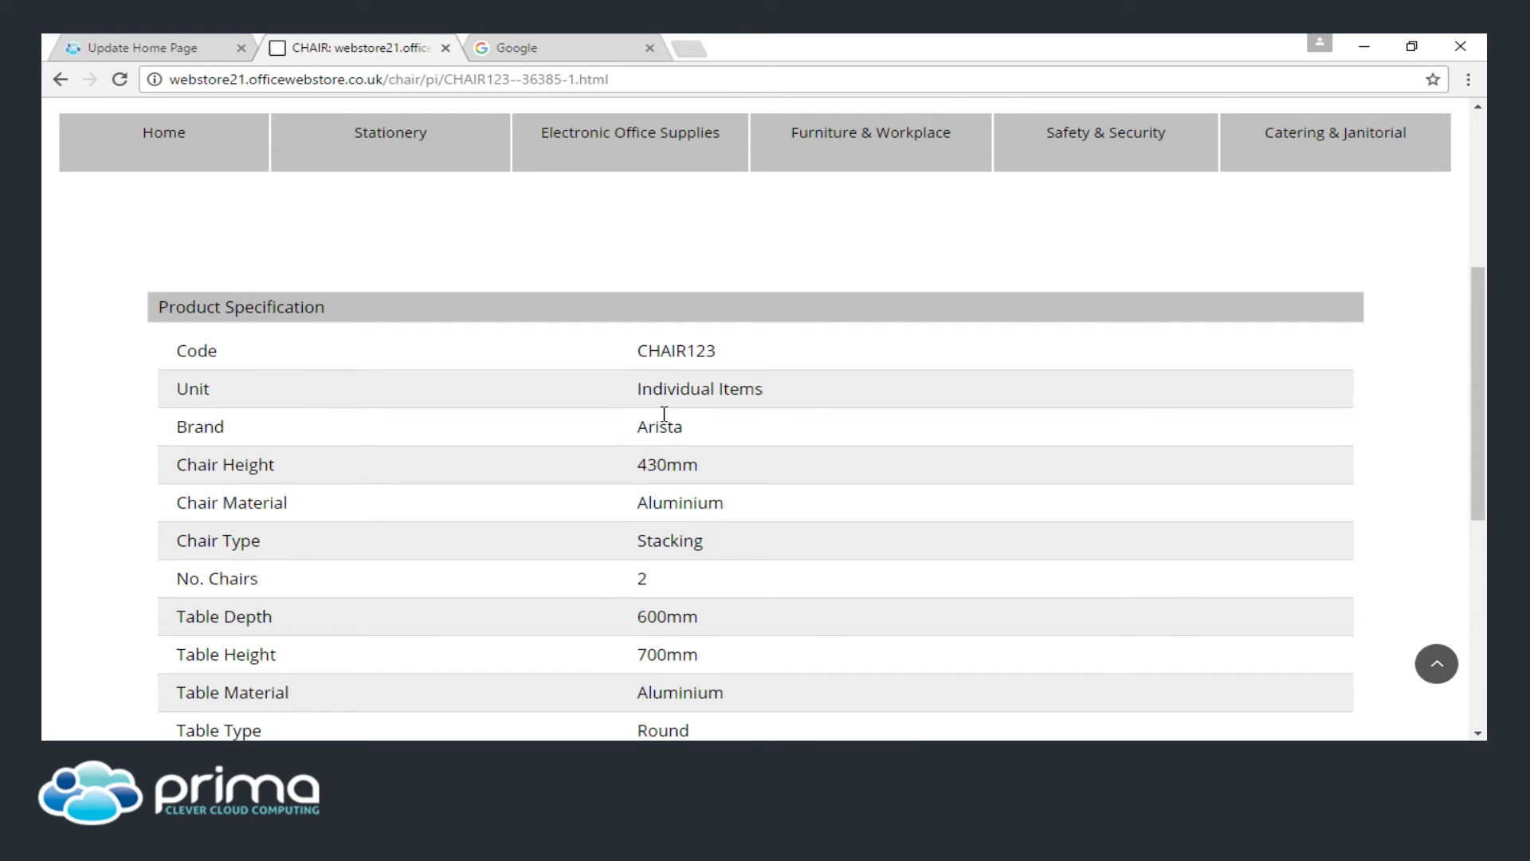
scroll(661, 406, "up", 1)
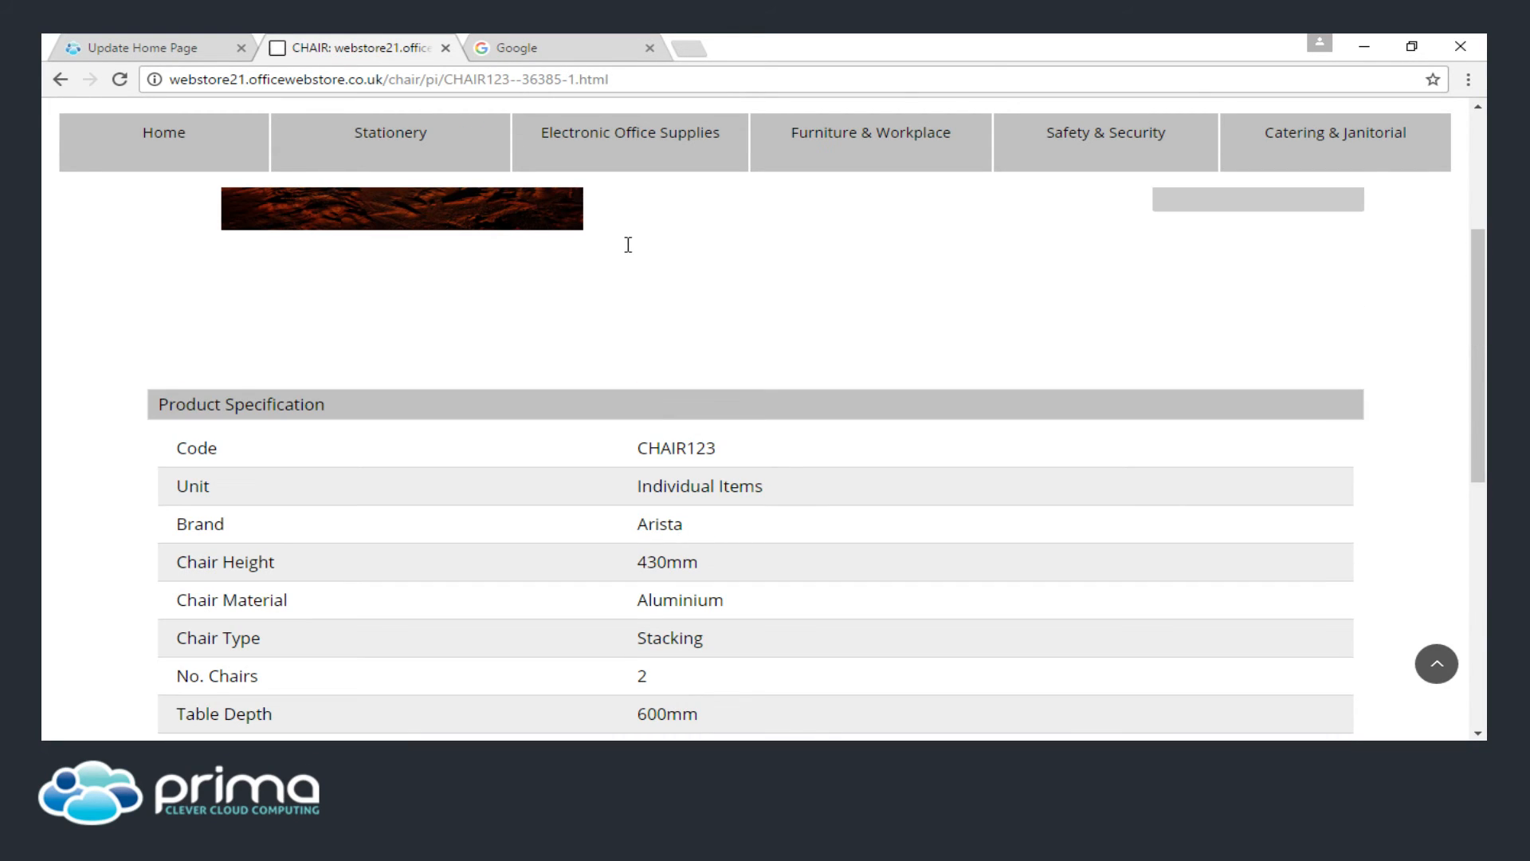
scroll(628, 245, "up", 4)
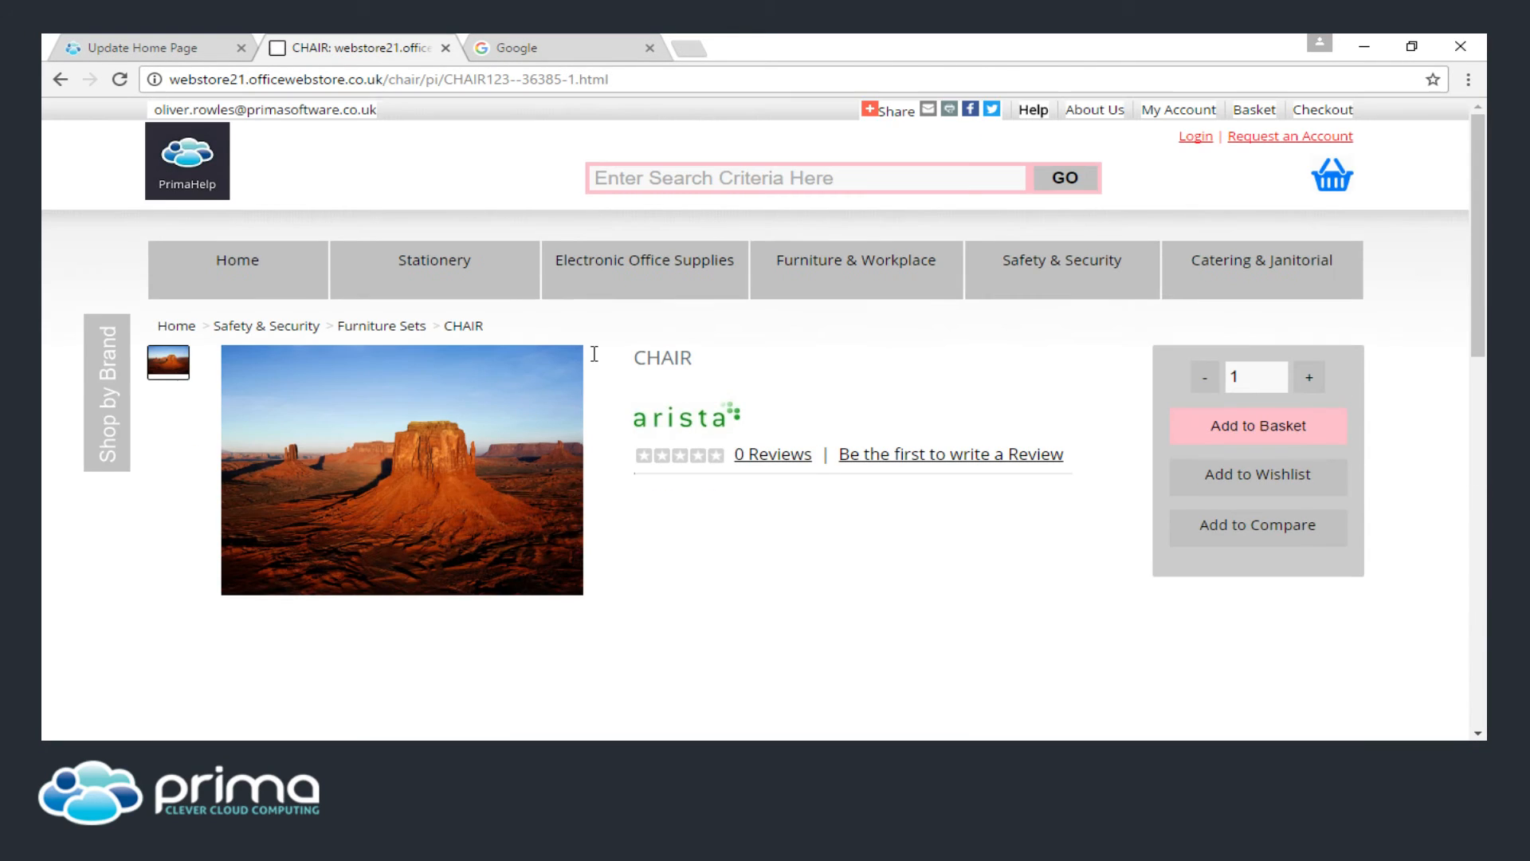
left_click(369, 333)
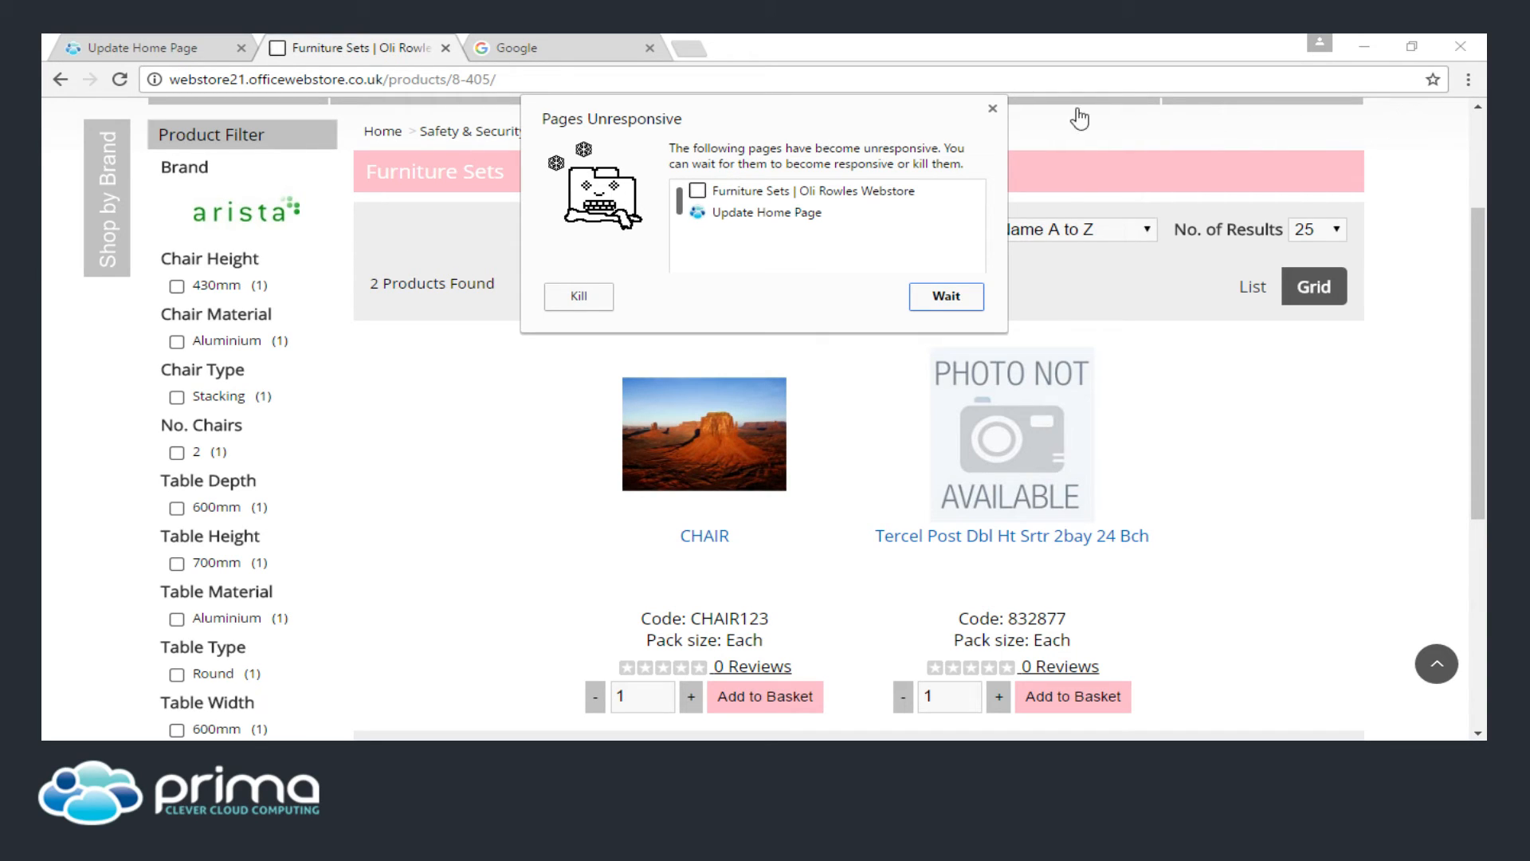
left_click(993, 110)
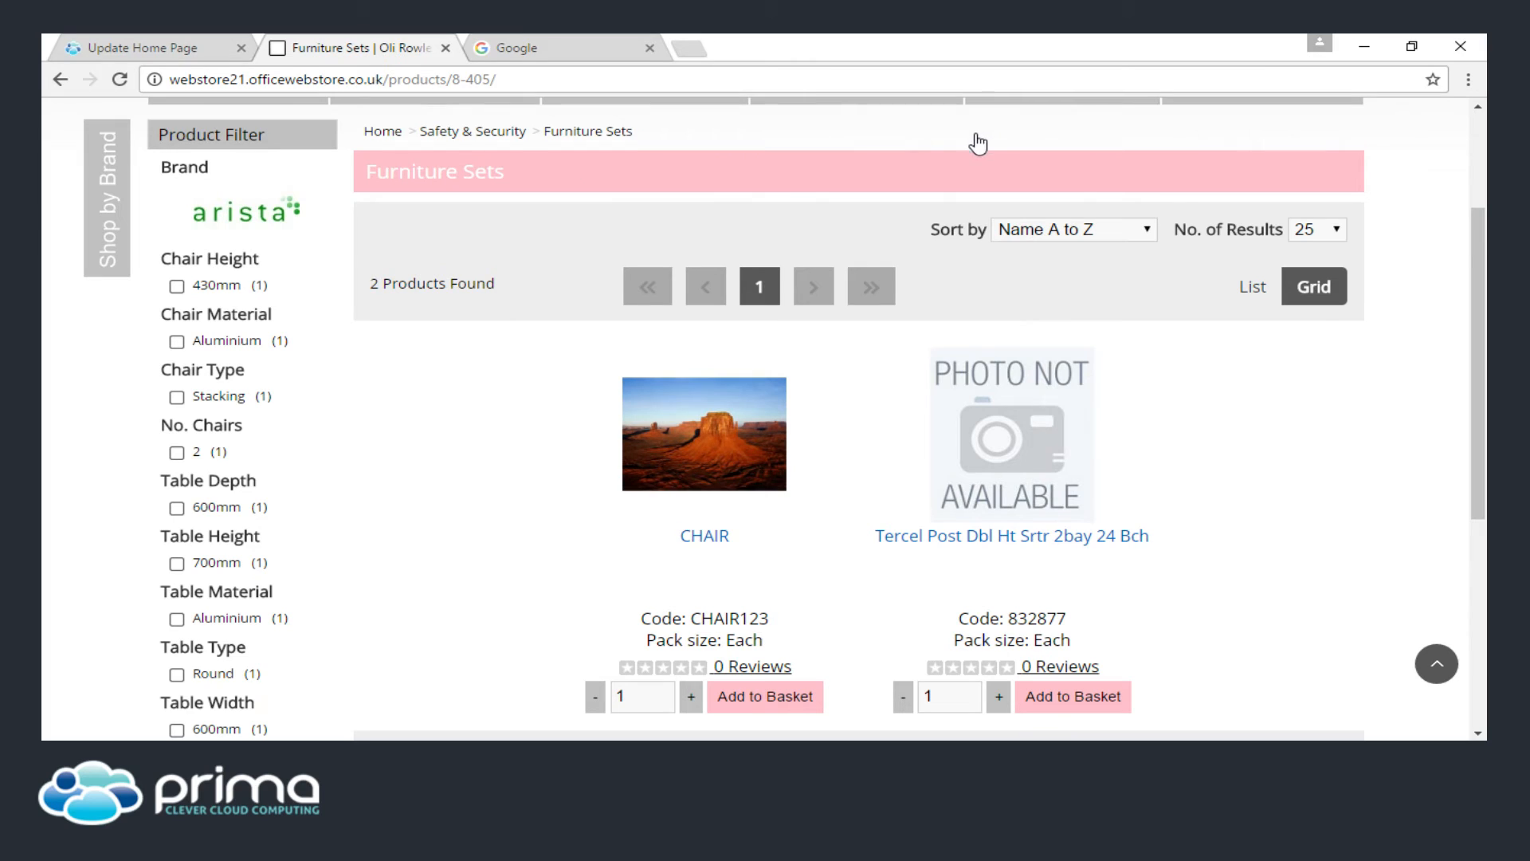